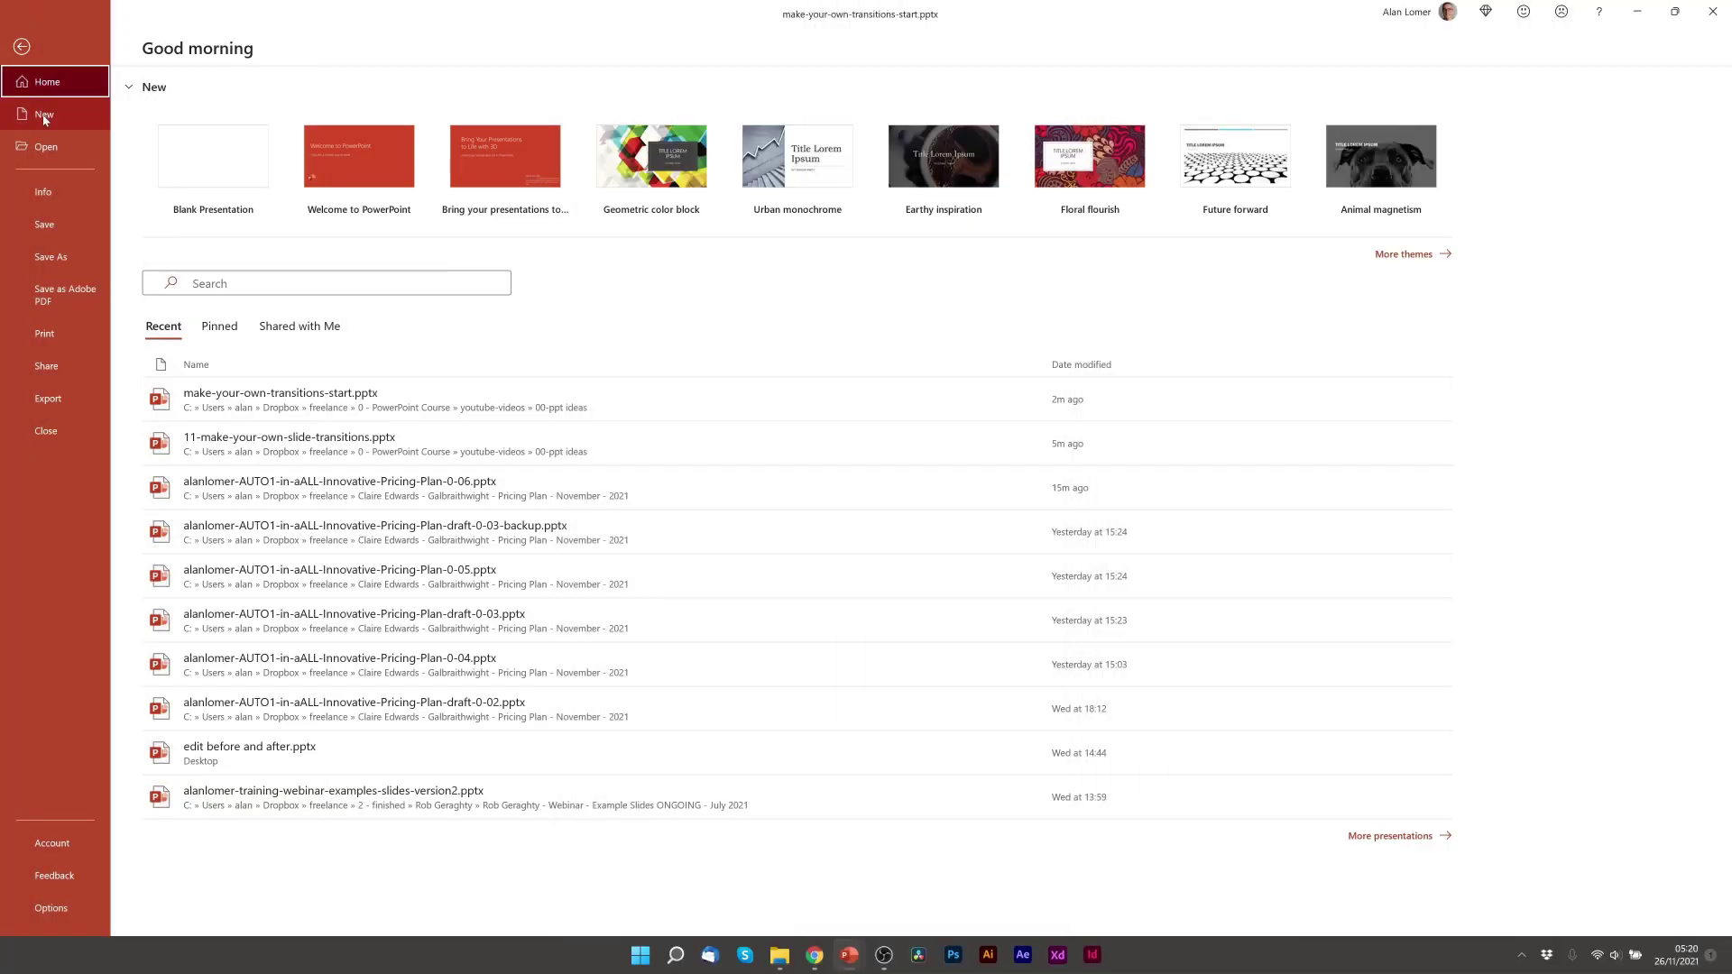
Create a new blank presentation and switch its slide to the Blank layout
{"action": "left_click", "coordinate": [44, 116]}
{"action": "left_click", "coordinate": [216, 149]}
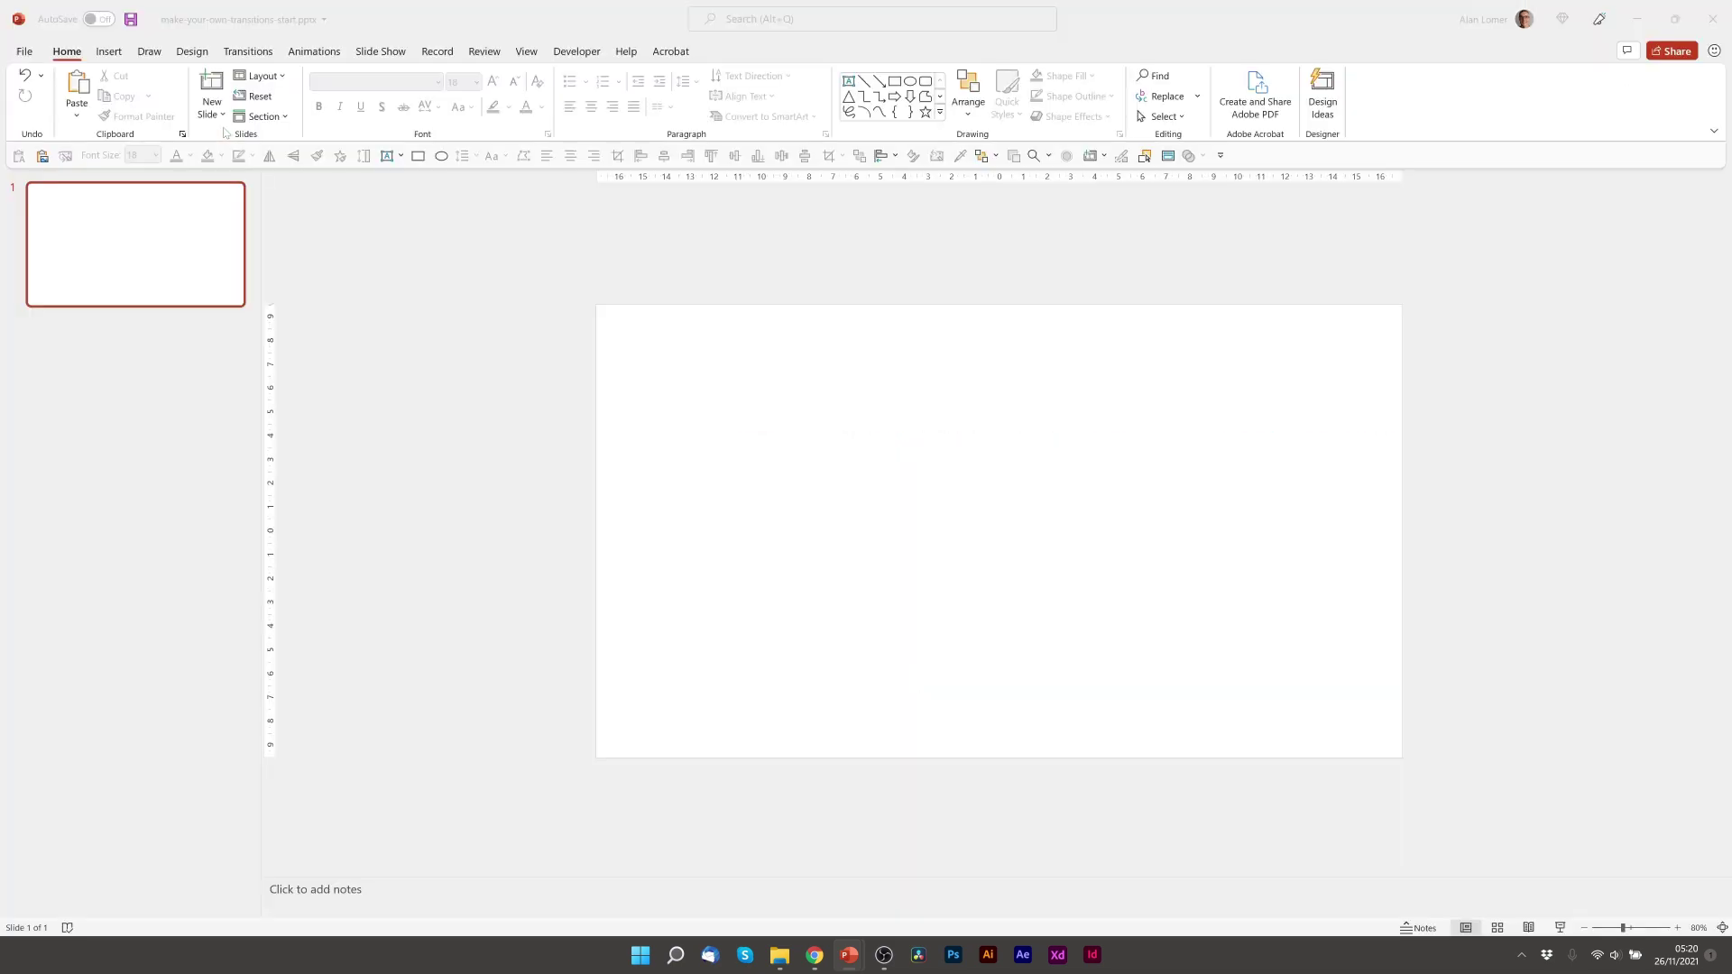
{"action": "right_click", "coordinate": [383, 277]}
{"action": "mouse_move", "coordinate": [451, 339]}
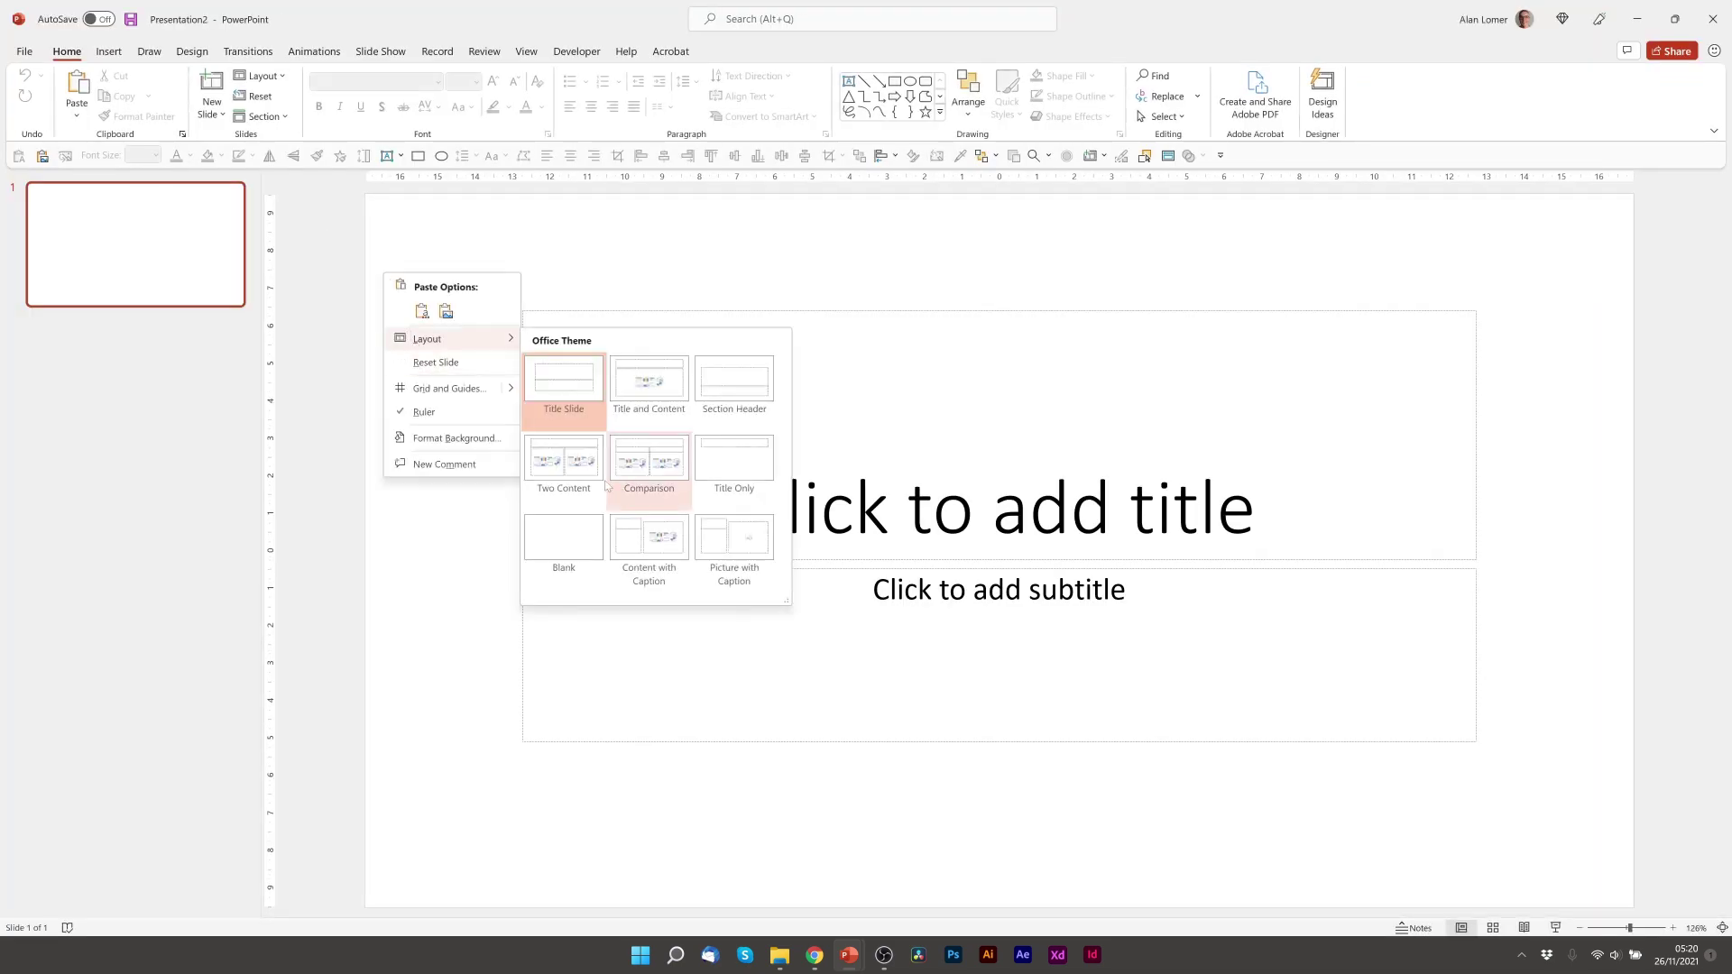
{"action": "left_click", "coordinate": [583, 559]}
Paste the eight coloured squares beside the slide and deselect them
{"action": "scroll", "coordinate": [619, 532], "scroll_direction": "down", "scroll_amount": 5}
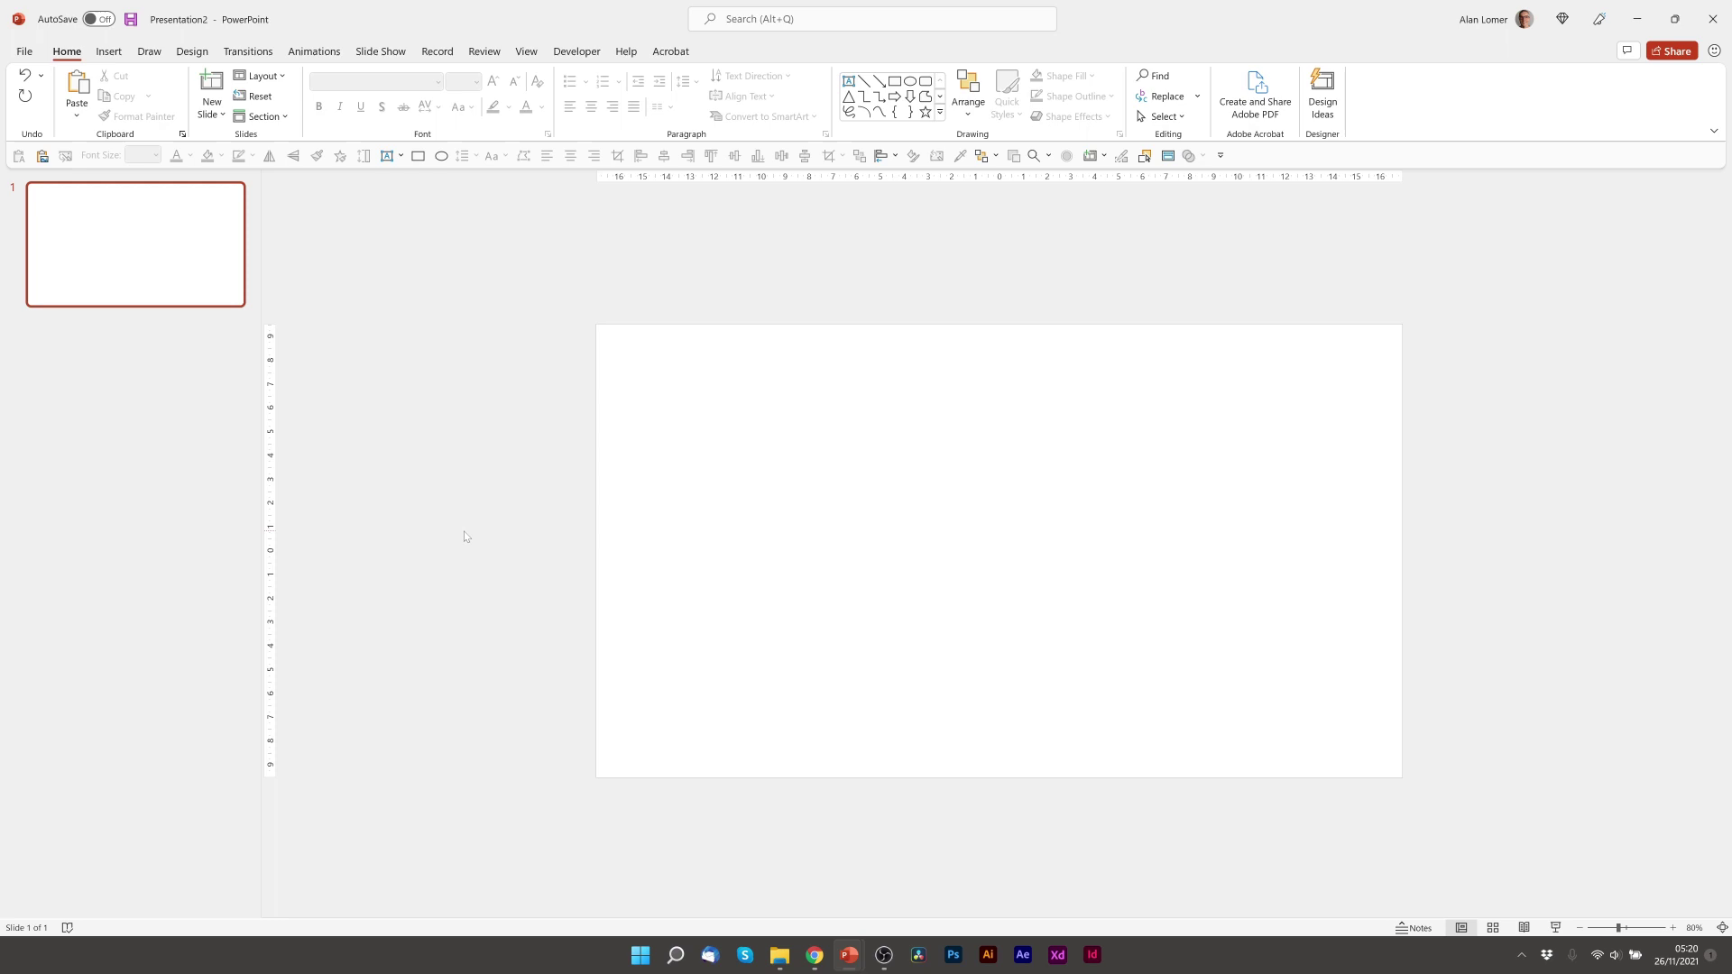
{"action": "key", "text": "ctrl+v"}
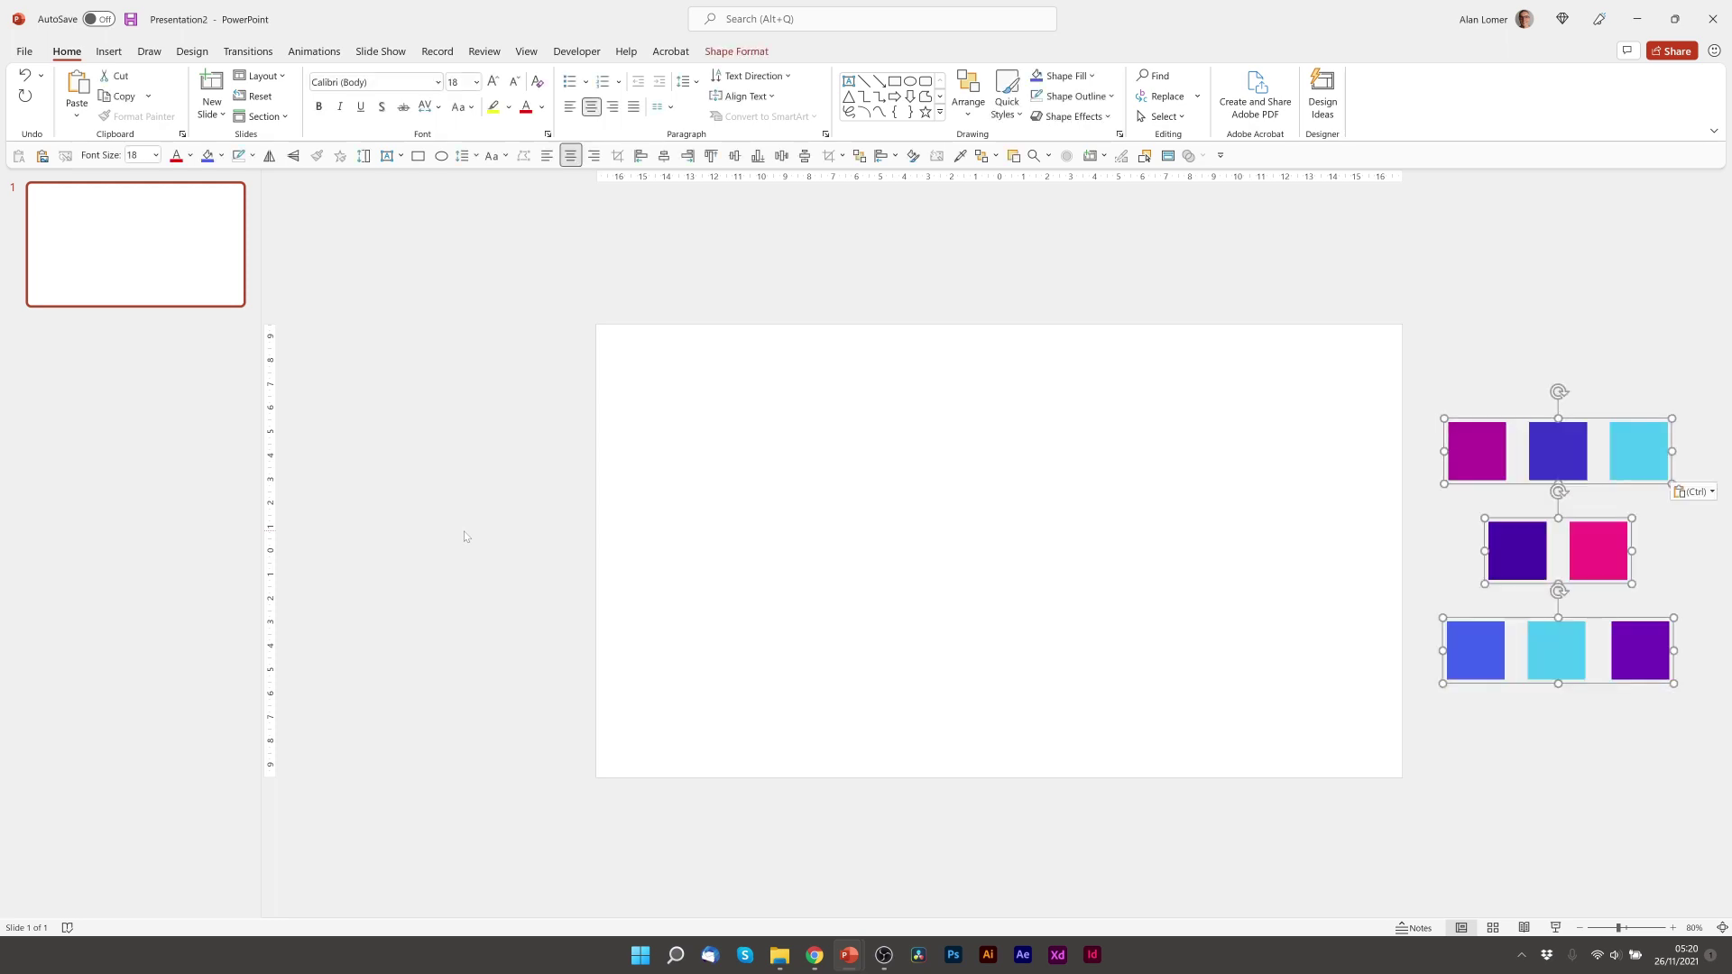
{"action": "left_click", "coordinate": [521, 732]}
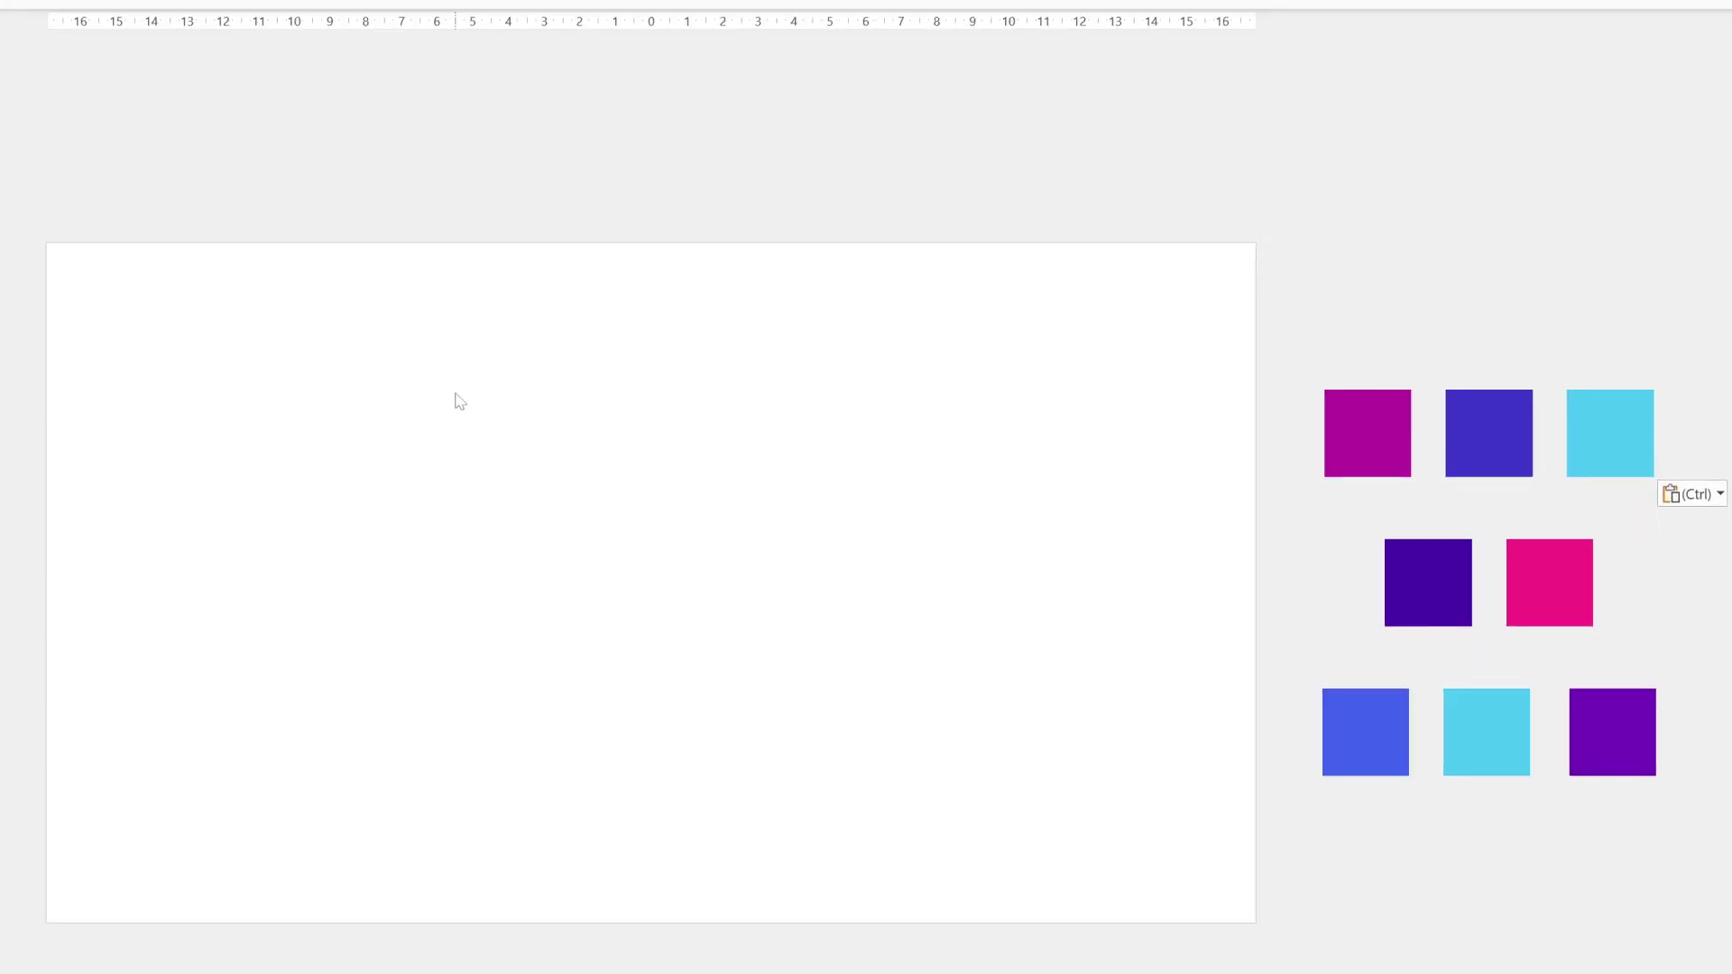
Fill the slide background with magenta sampled by eyedropper from the first coloured square
{"action": "right_click", "coordinate": [867, 427]}
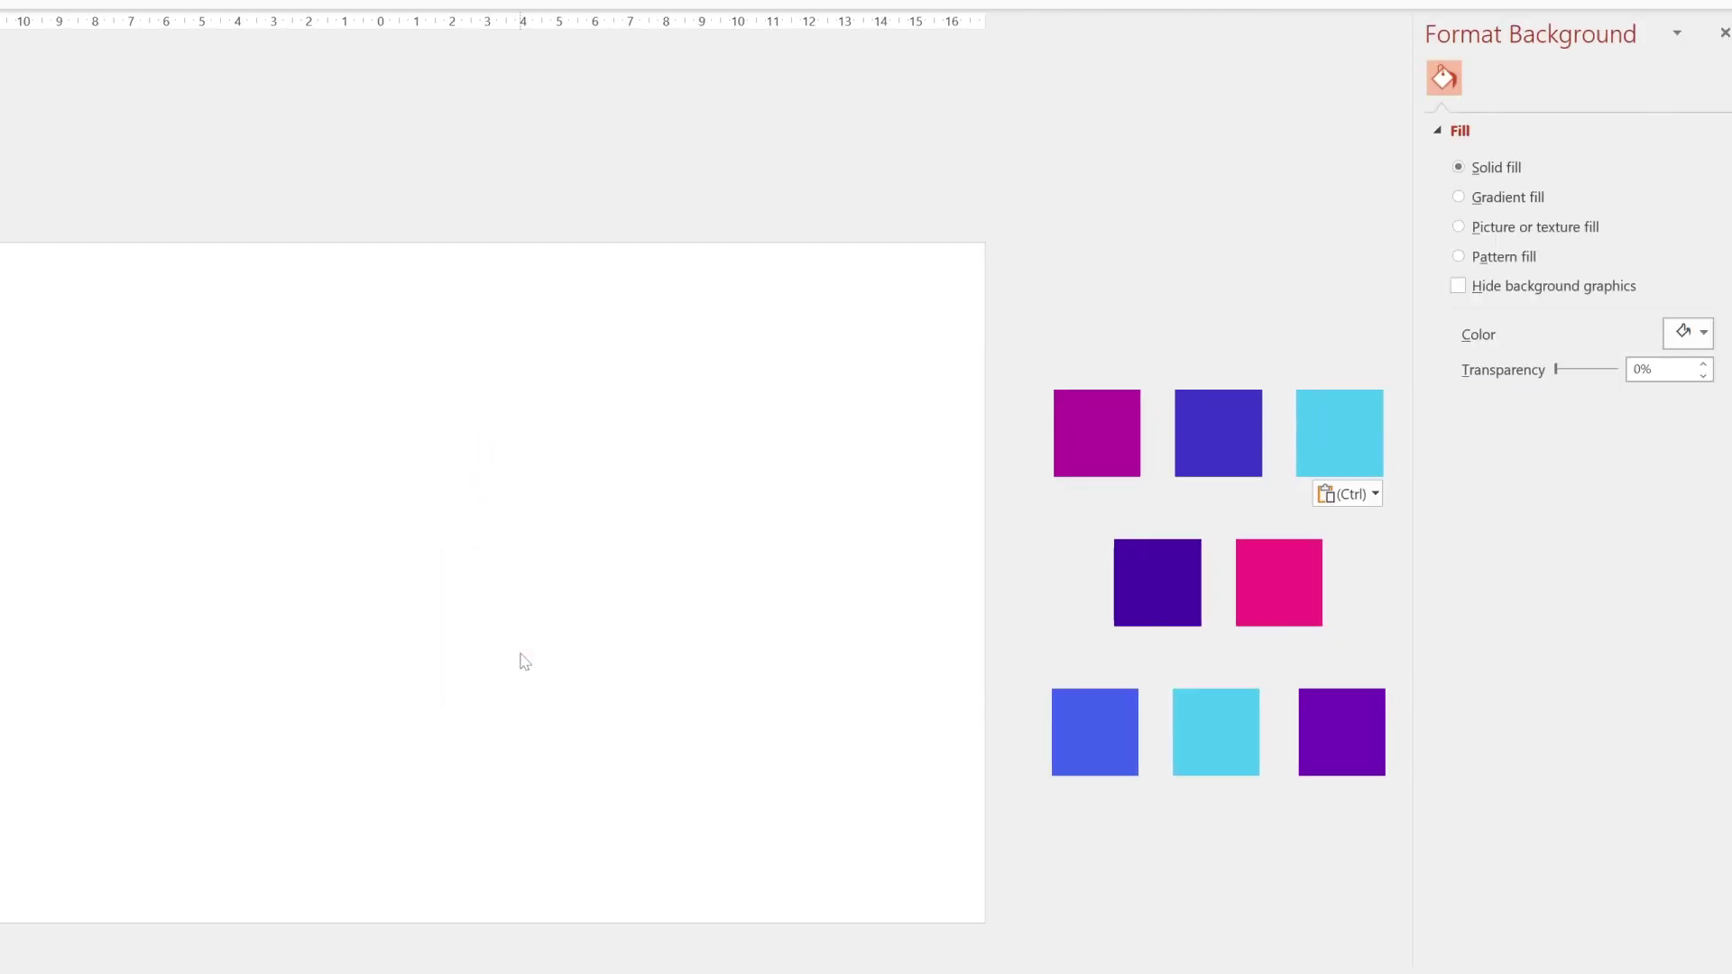
{"action": "left_click", "coordinate": [1687, 340]}
{"action": "left_click", "coordinate": [1615, 655]}
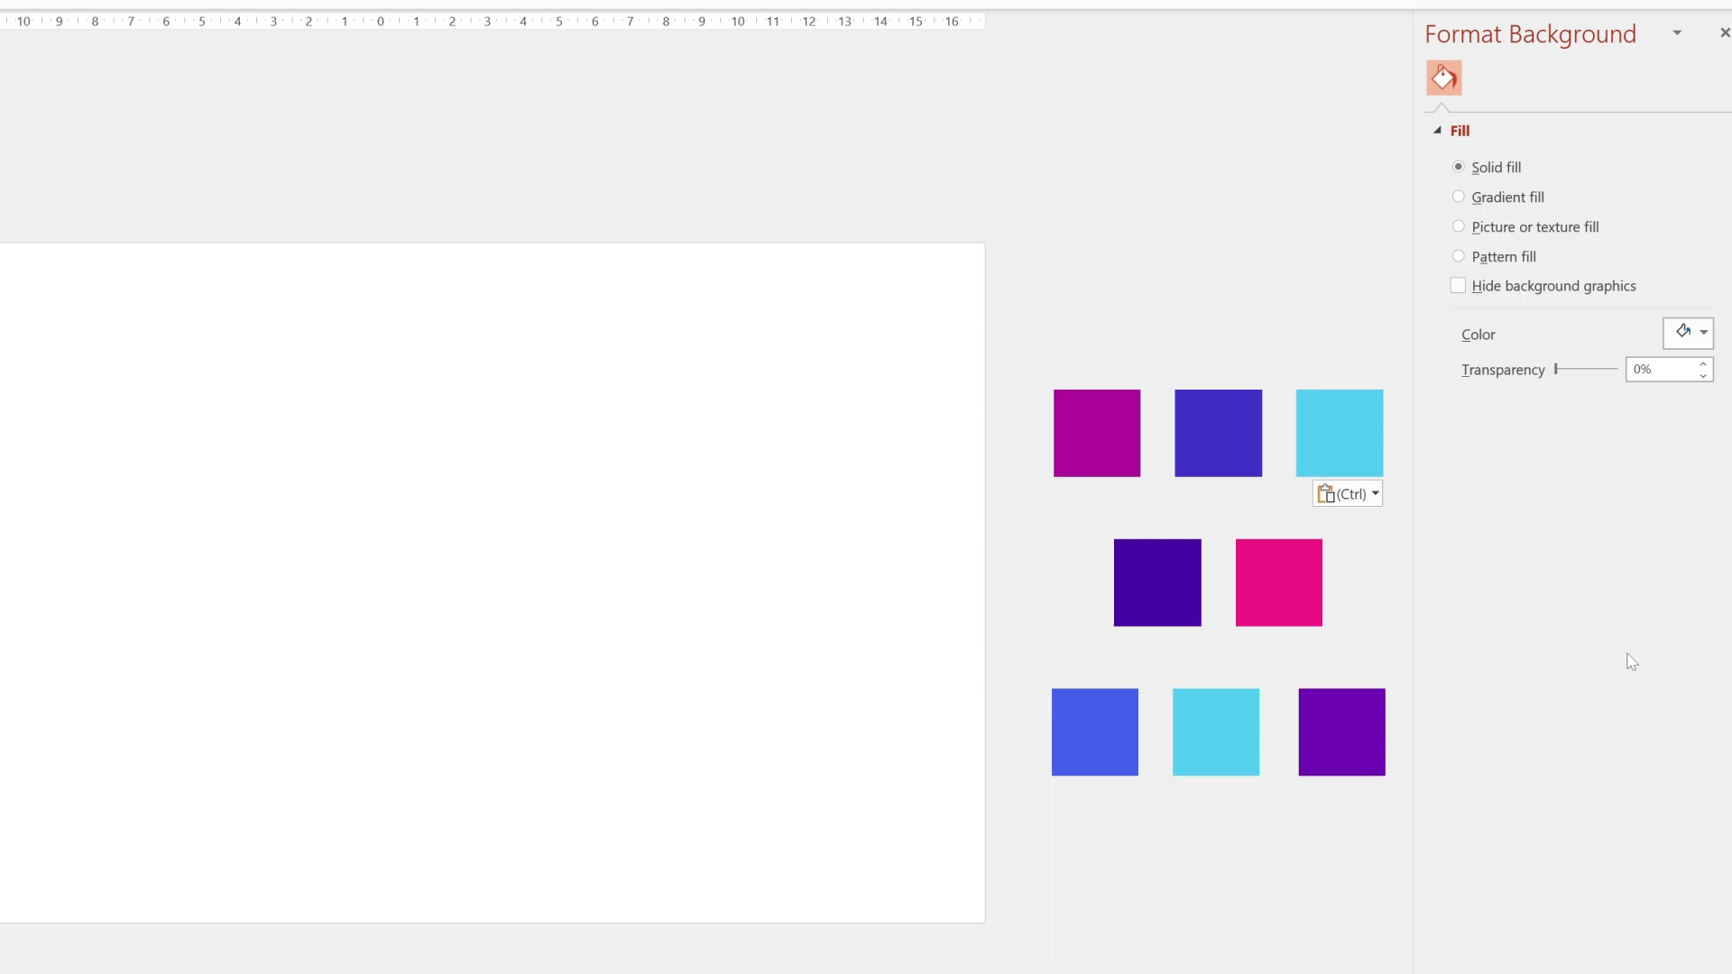
{"action": "left_click", "coordinate": [1102, 420]}
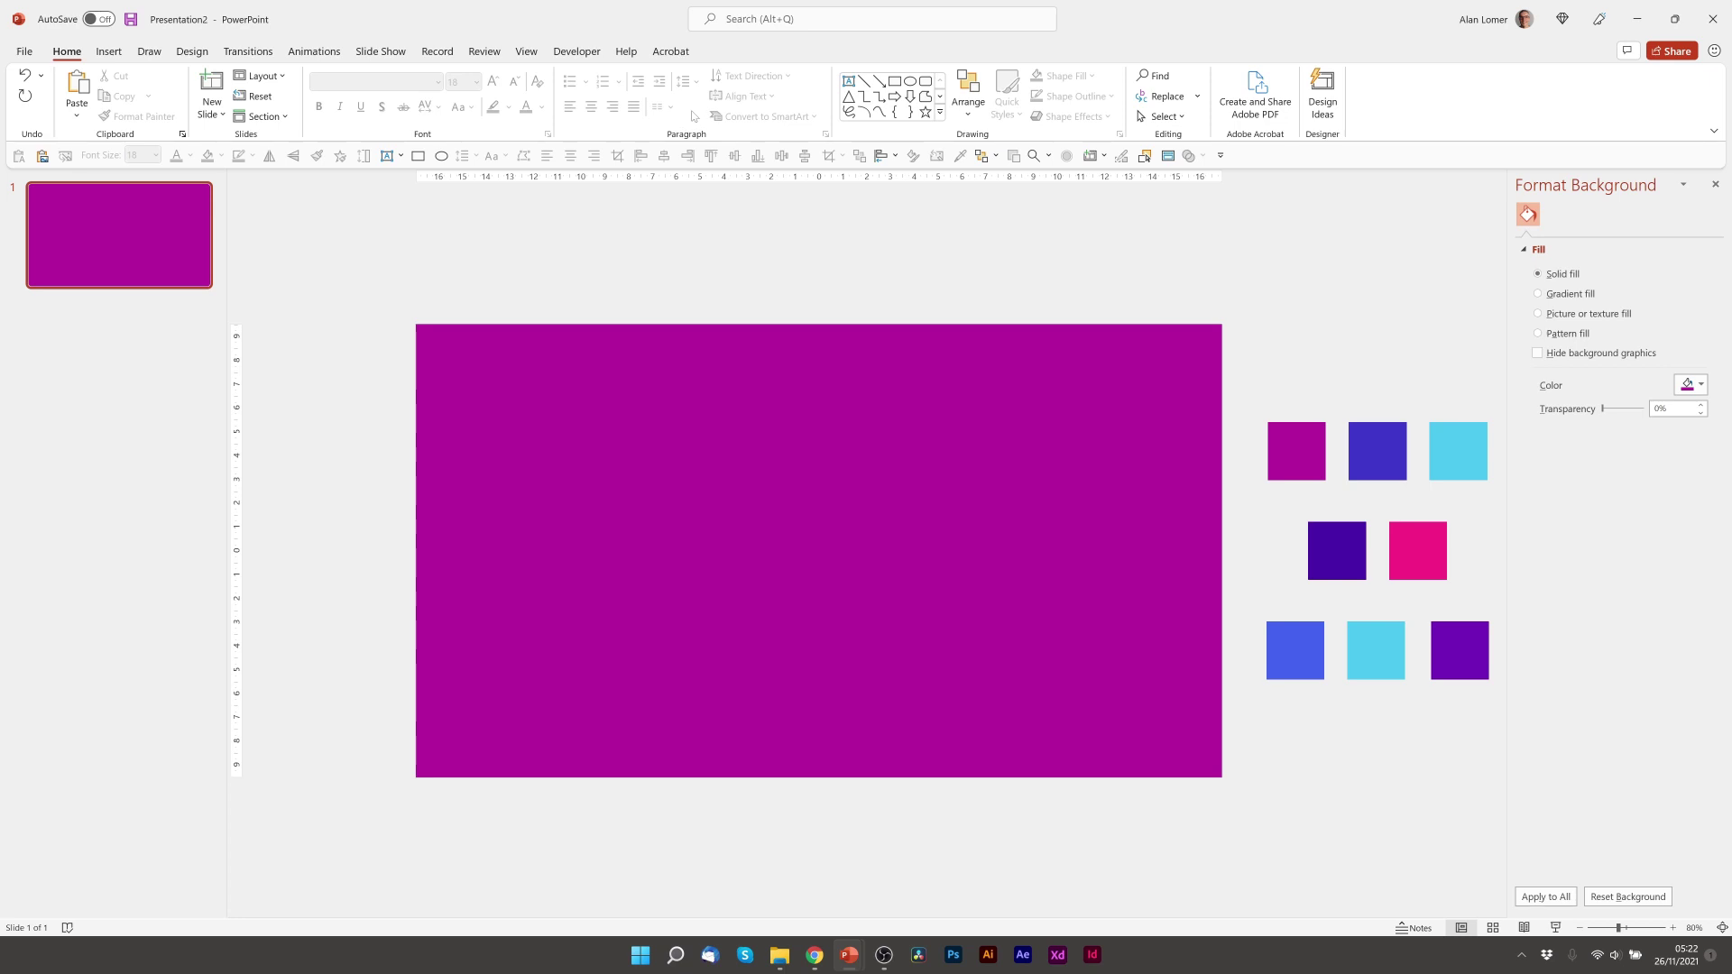
Draw a rectangle filled with the blue-violet swatch colour and give it no outline
{"action": "left_click", "coordinate": [894, 82]}
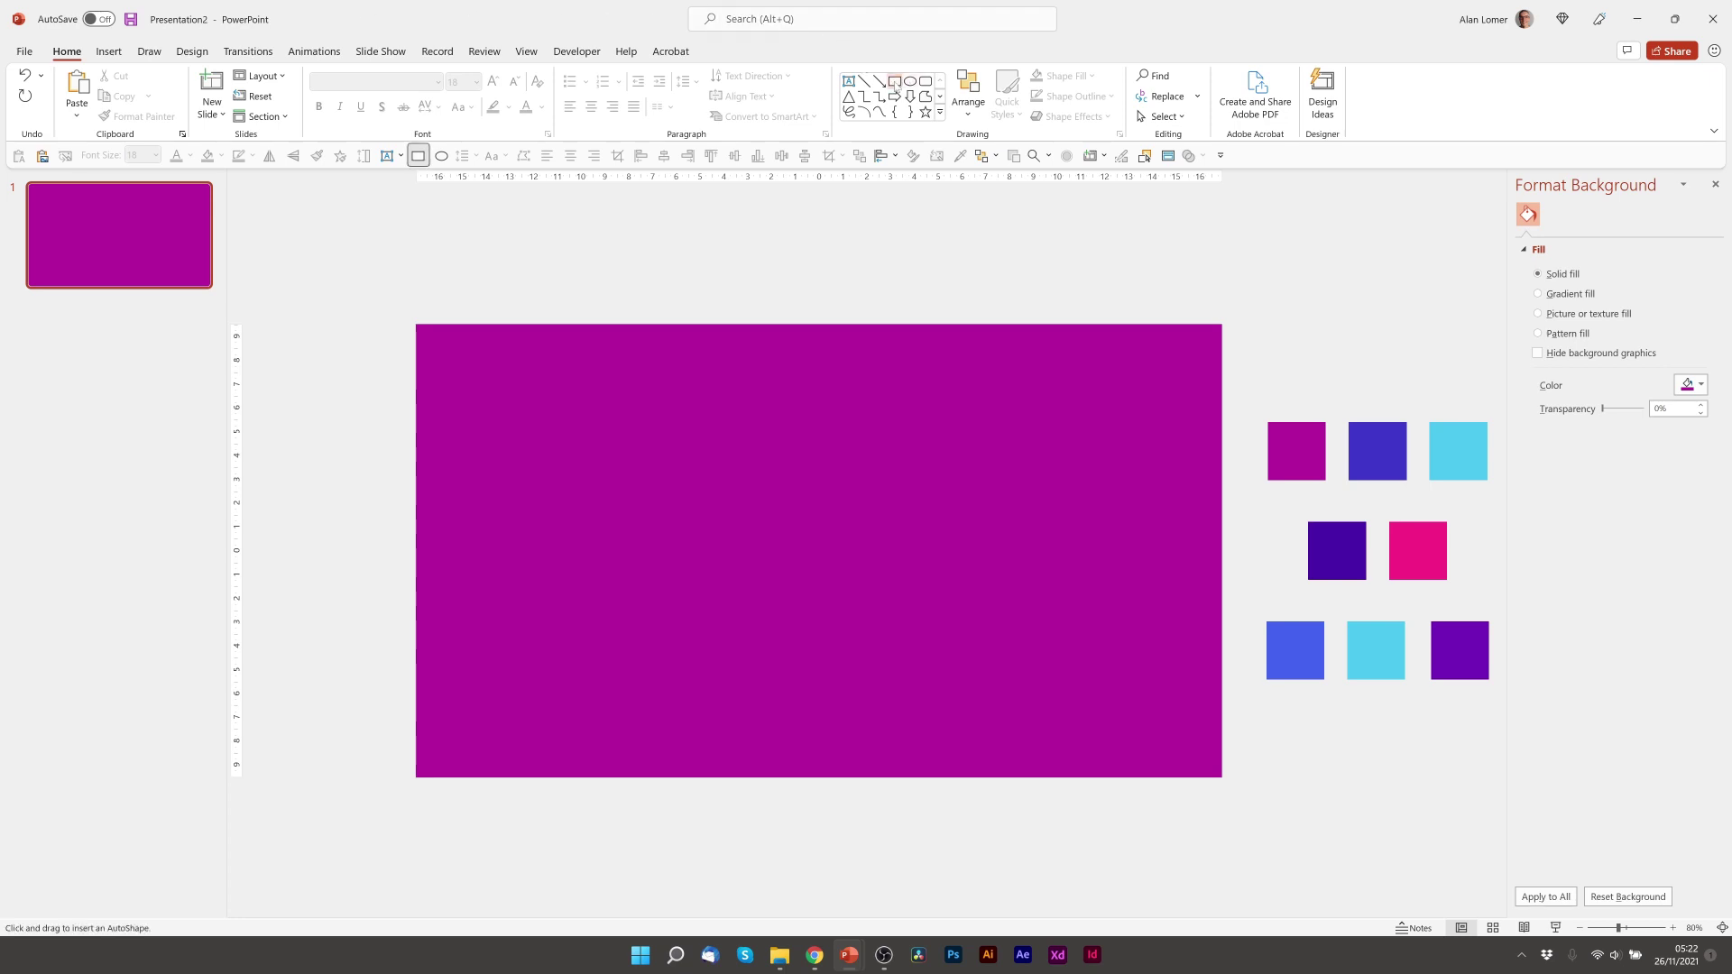
{"action": "left_click", "coordinate": [520, 488]}
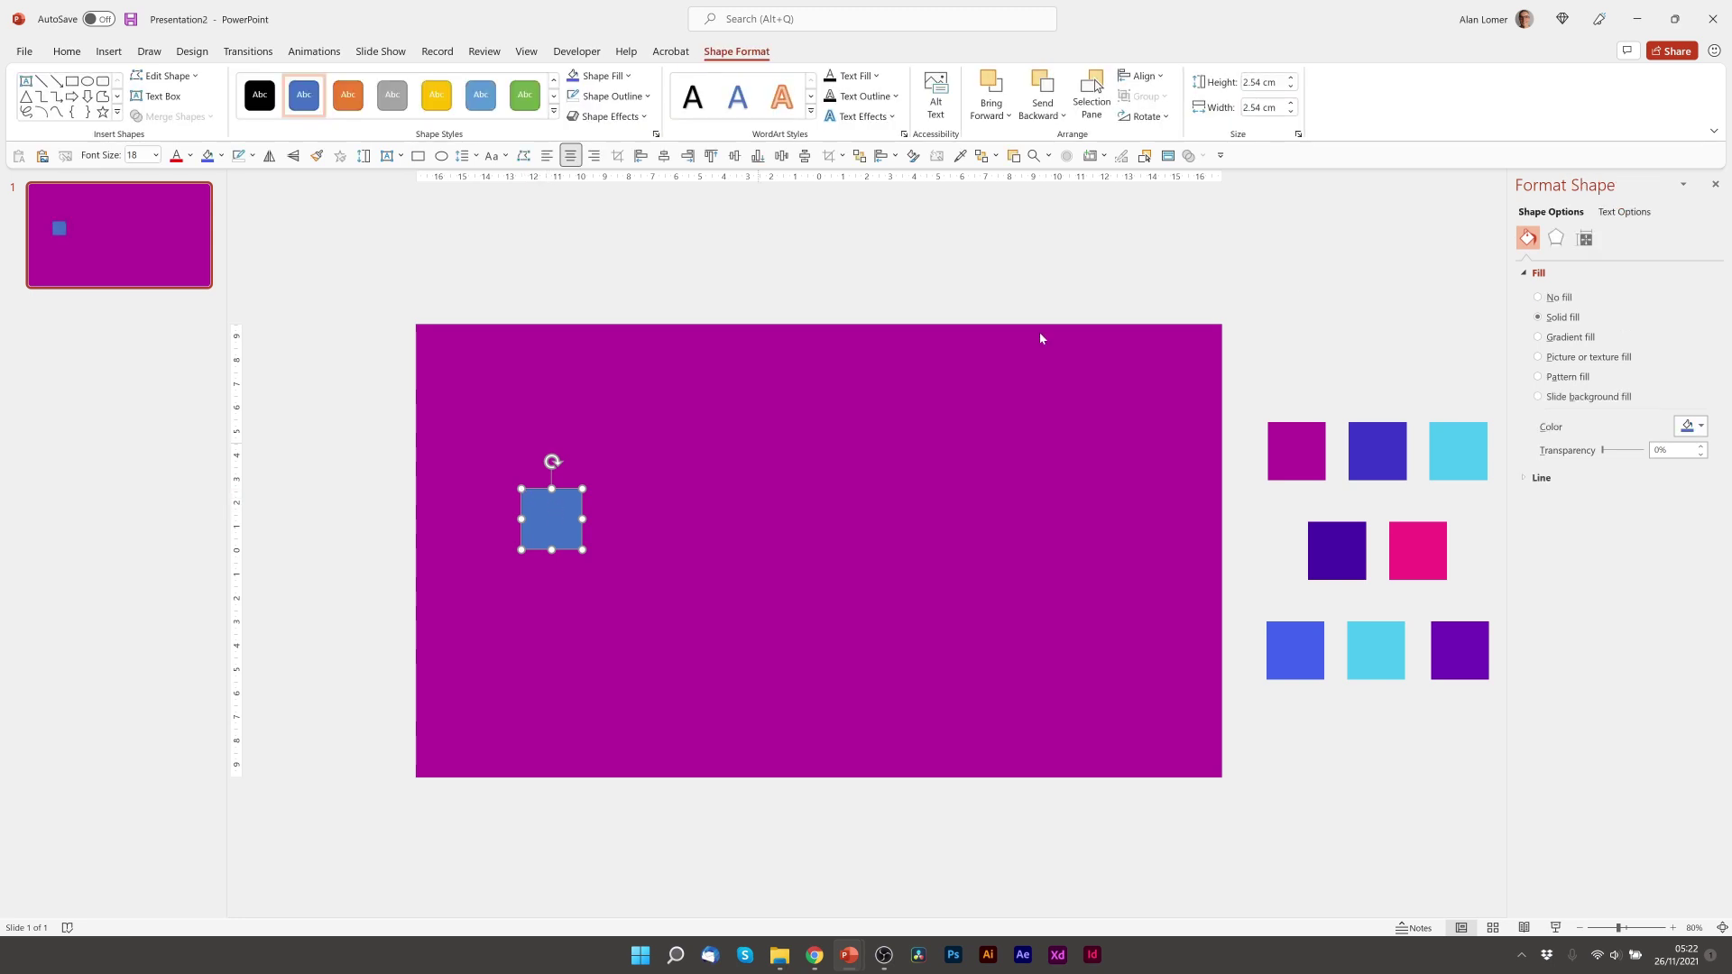
{"action": "left_click", "coordinate": [1692, 431]}
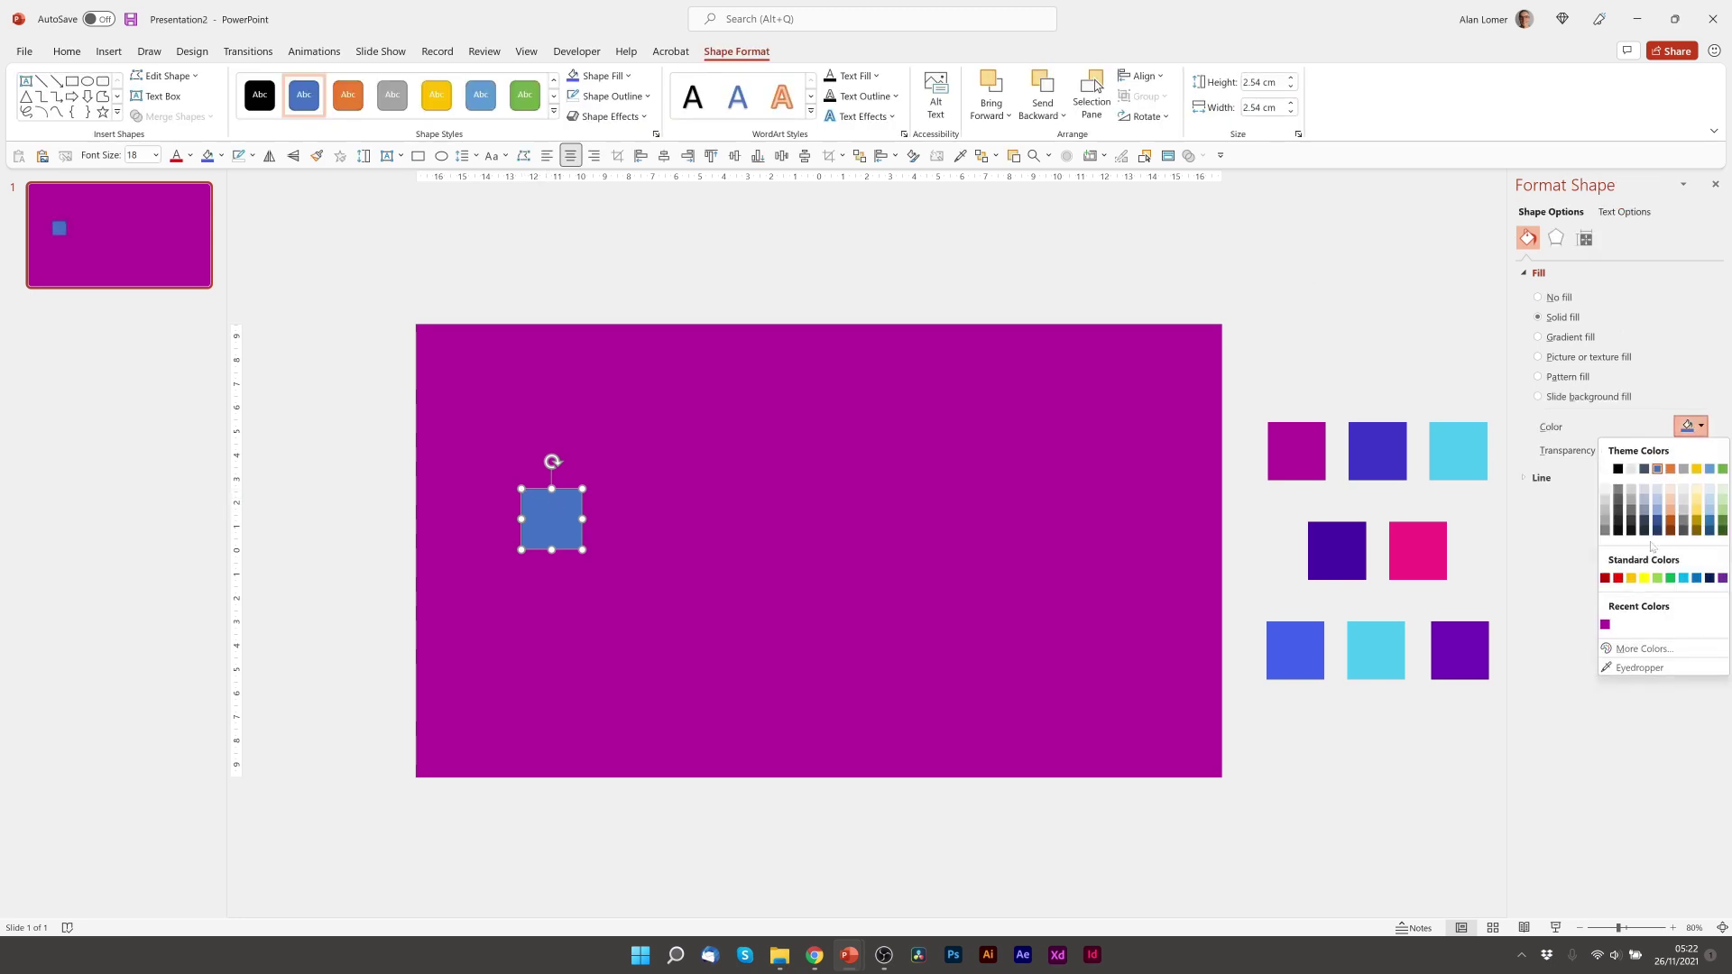
{"action": "left_click", "coordinate": [1634, 679]}
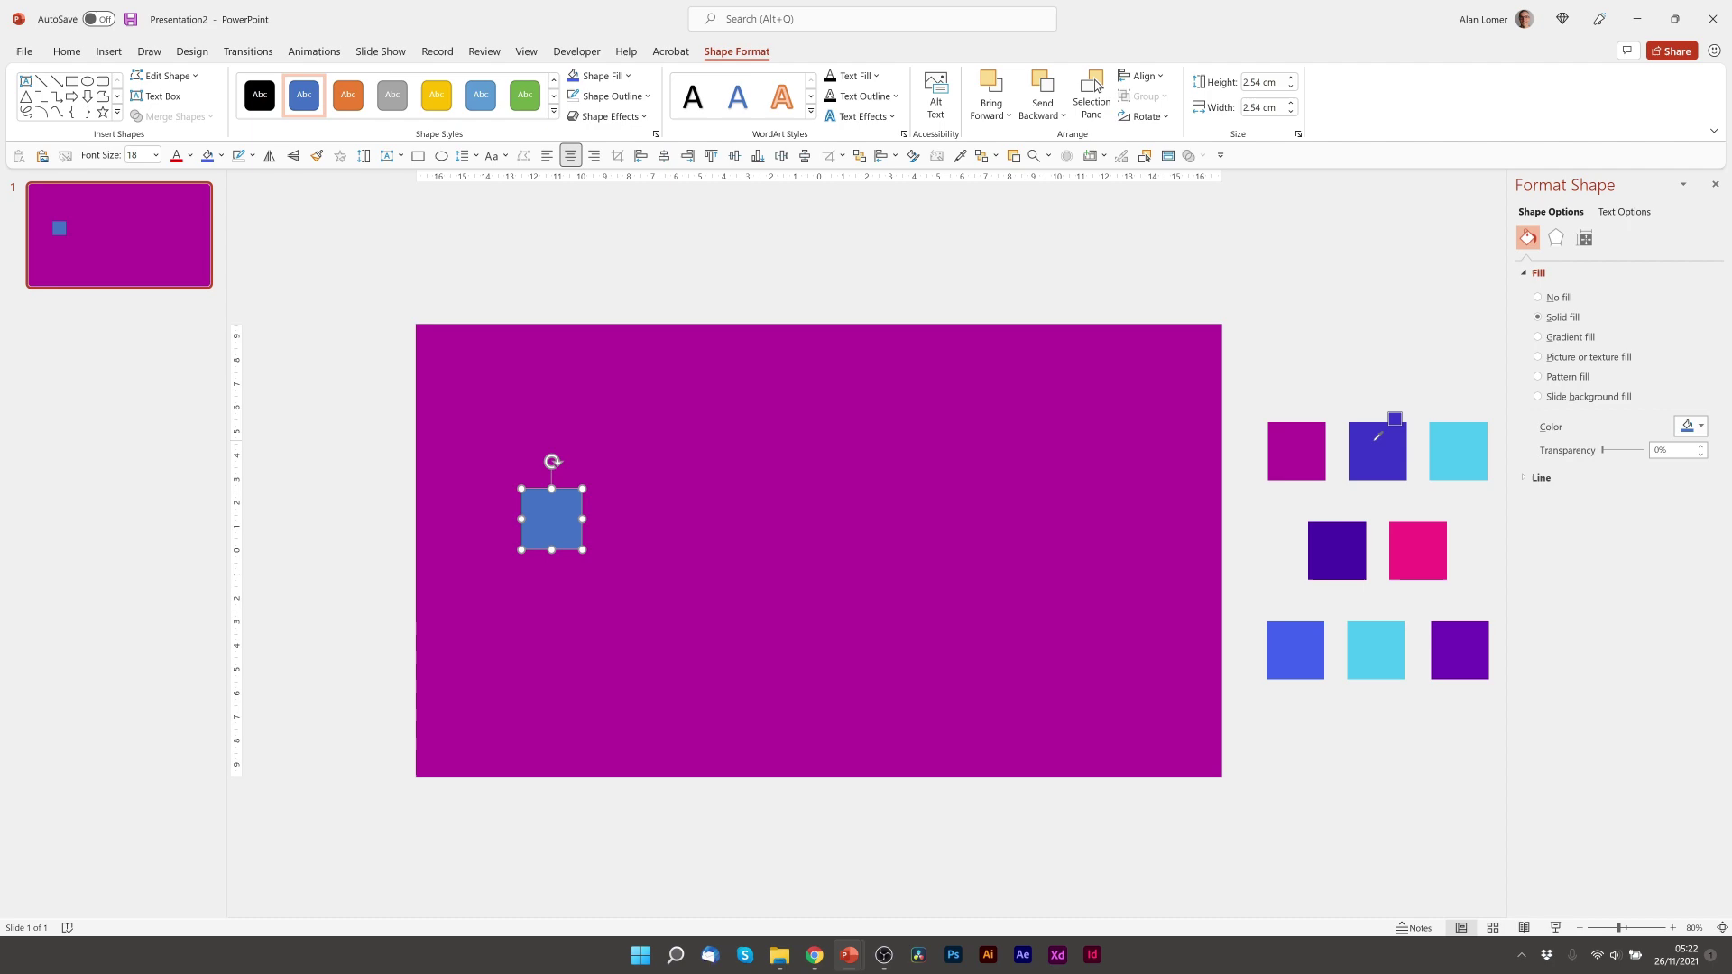
{"action": "left_click", "coordinate": [1389, 416]}
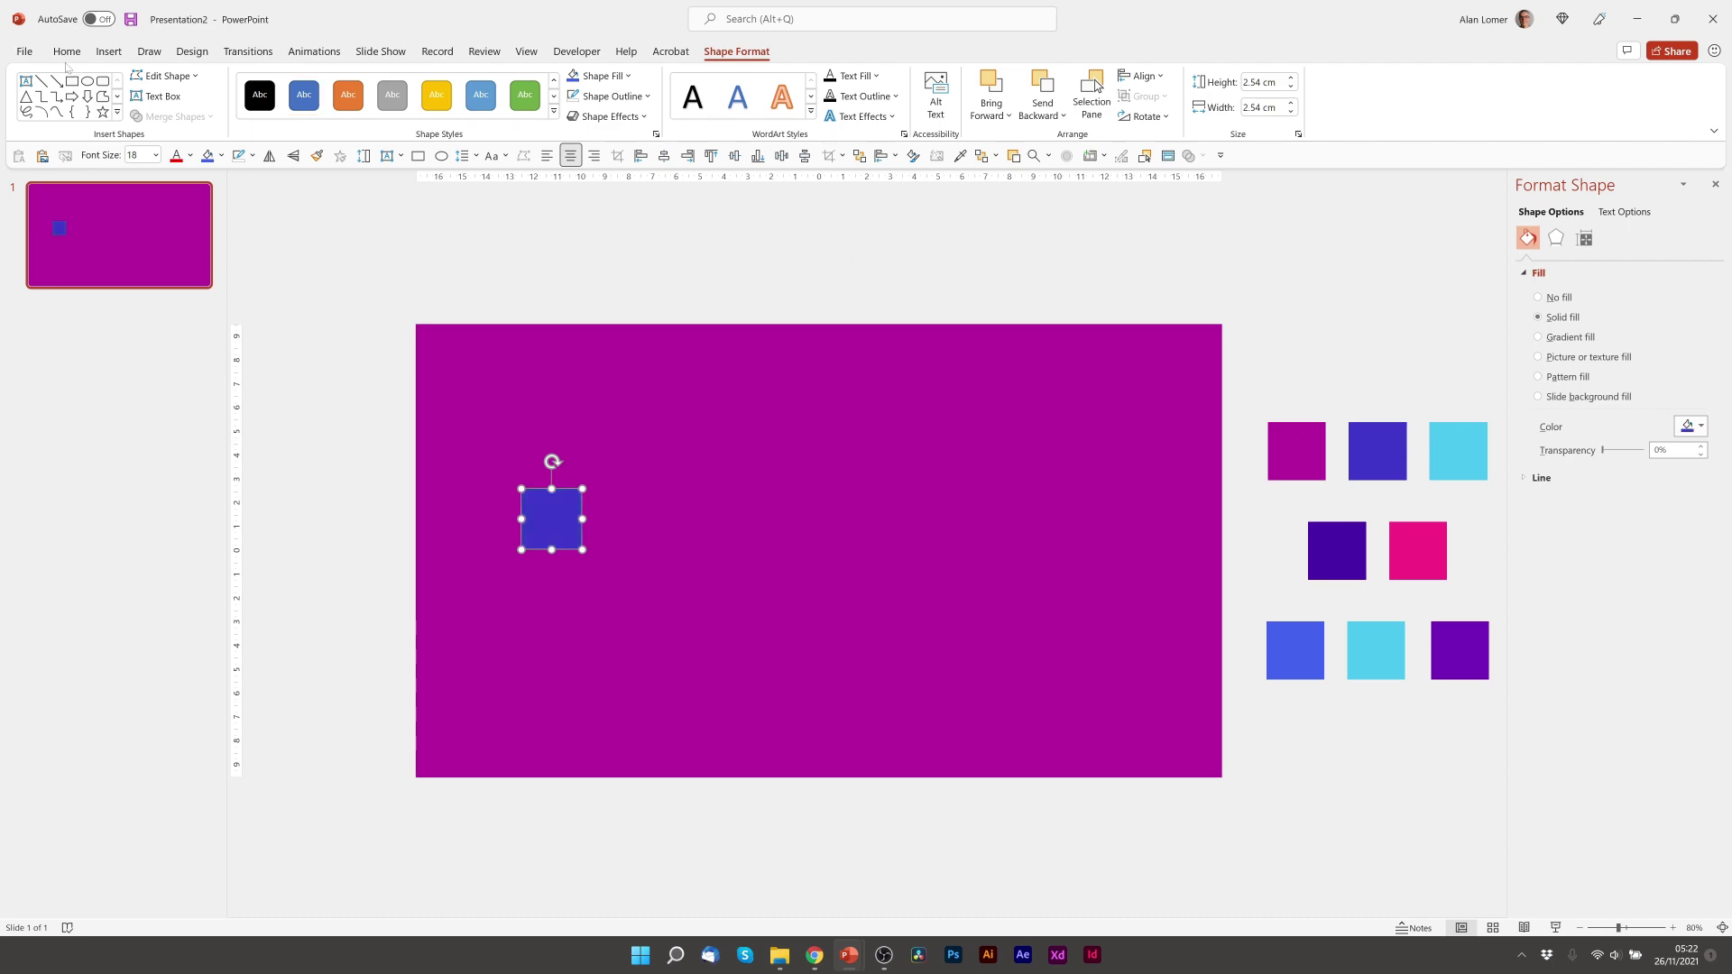
{"action": "left_click", "coordinate": [67, 52]}
{"action": "left_click", "coordinate": [1073, 96]}
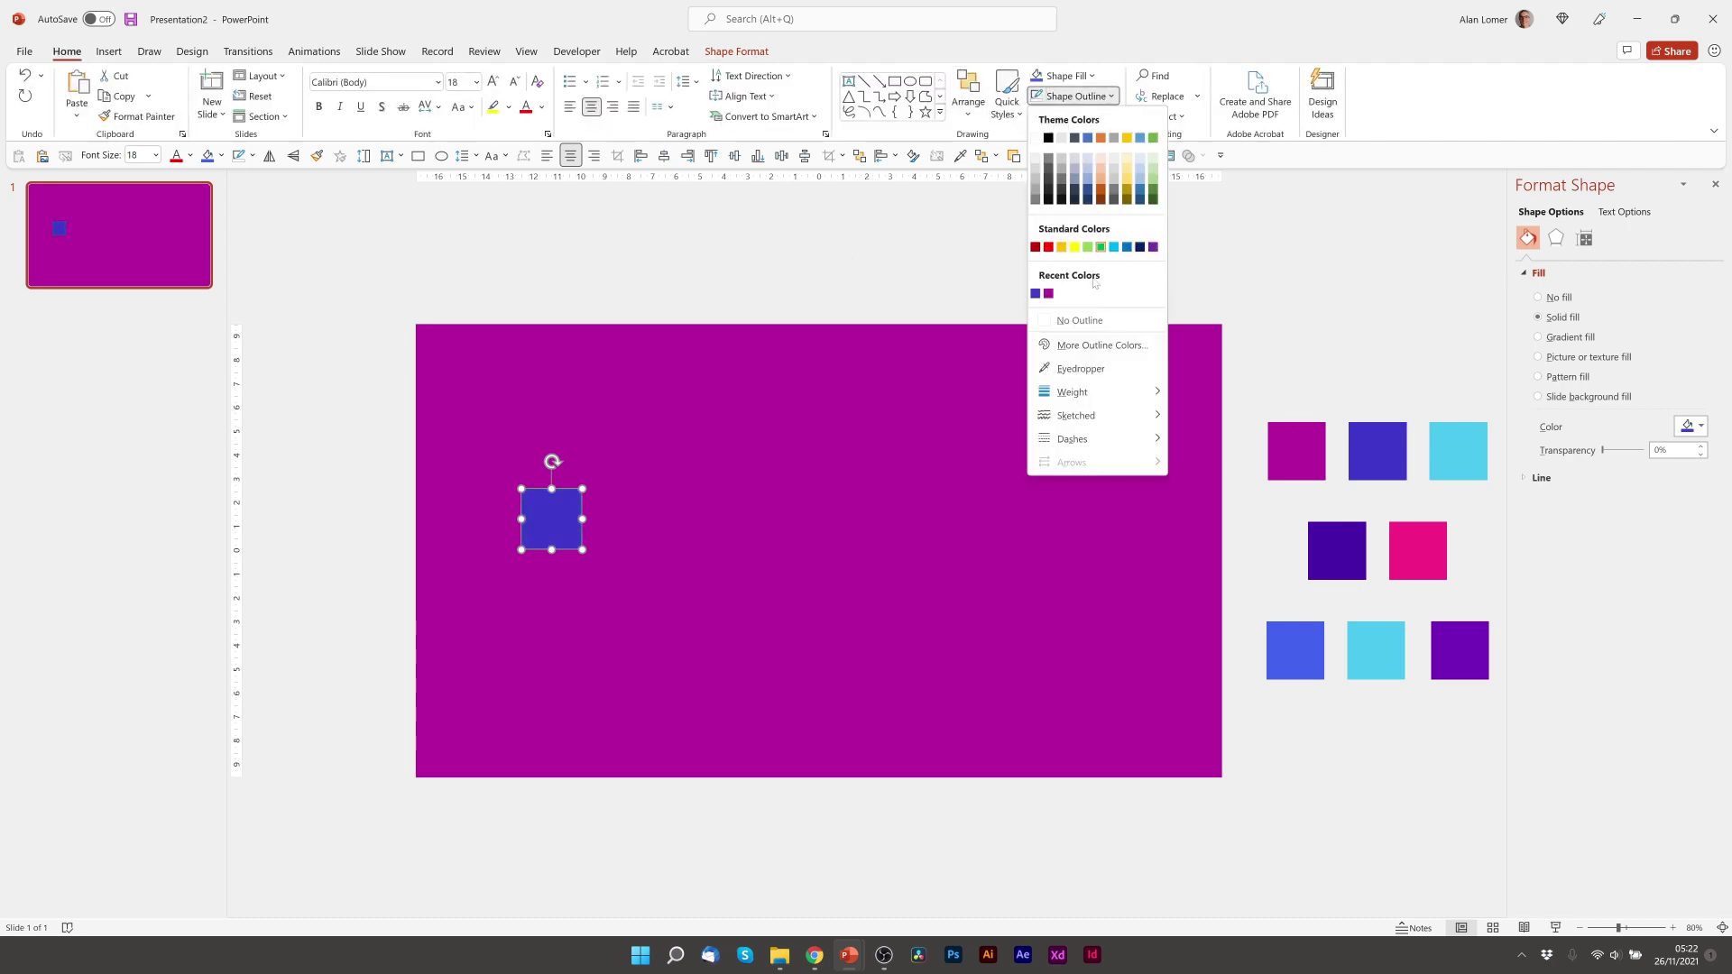
{"action": "left_click", "coordinate": [1079, 321]}
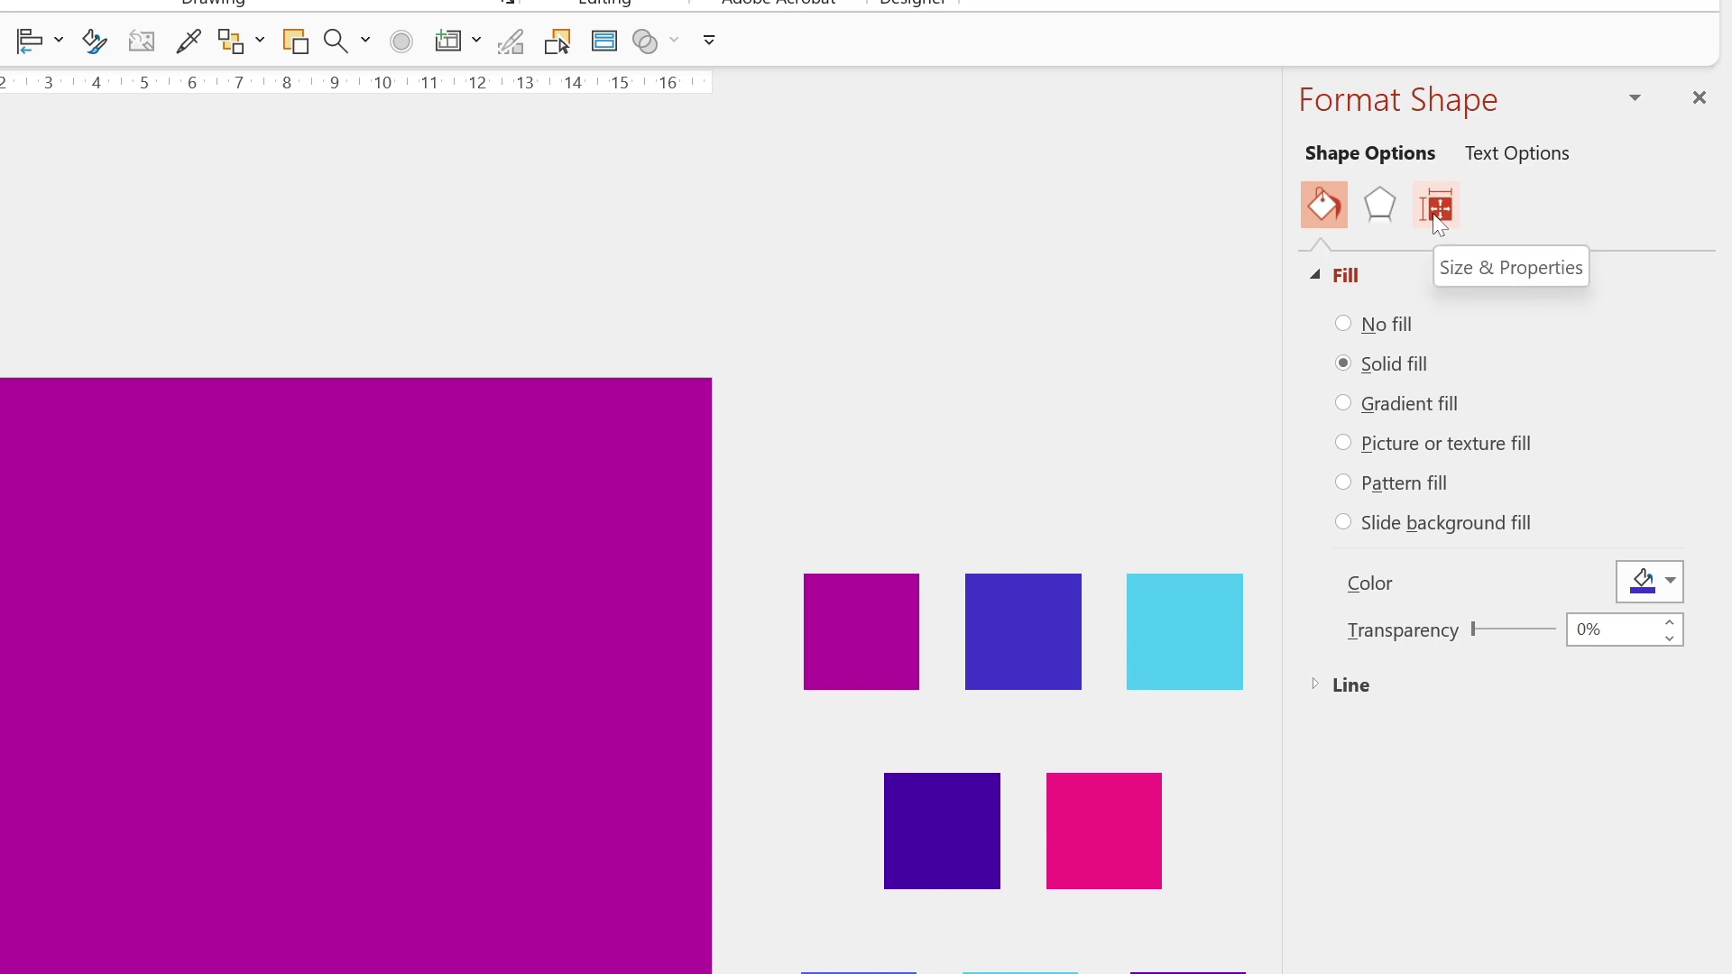
Resize the rectangle to 60 cm tall by 100 cm wide and drag it below the slide
{"action": "left_click", "coordinate": [1435, 214]}
{"action": "left_click", "coordinate": [1316, 277]}
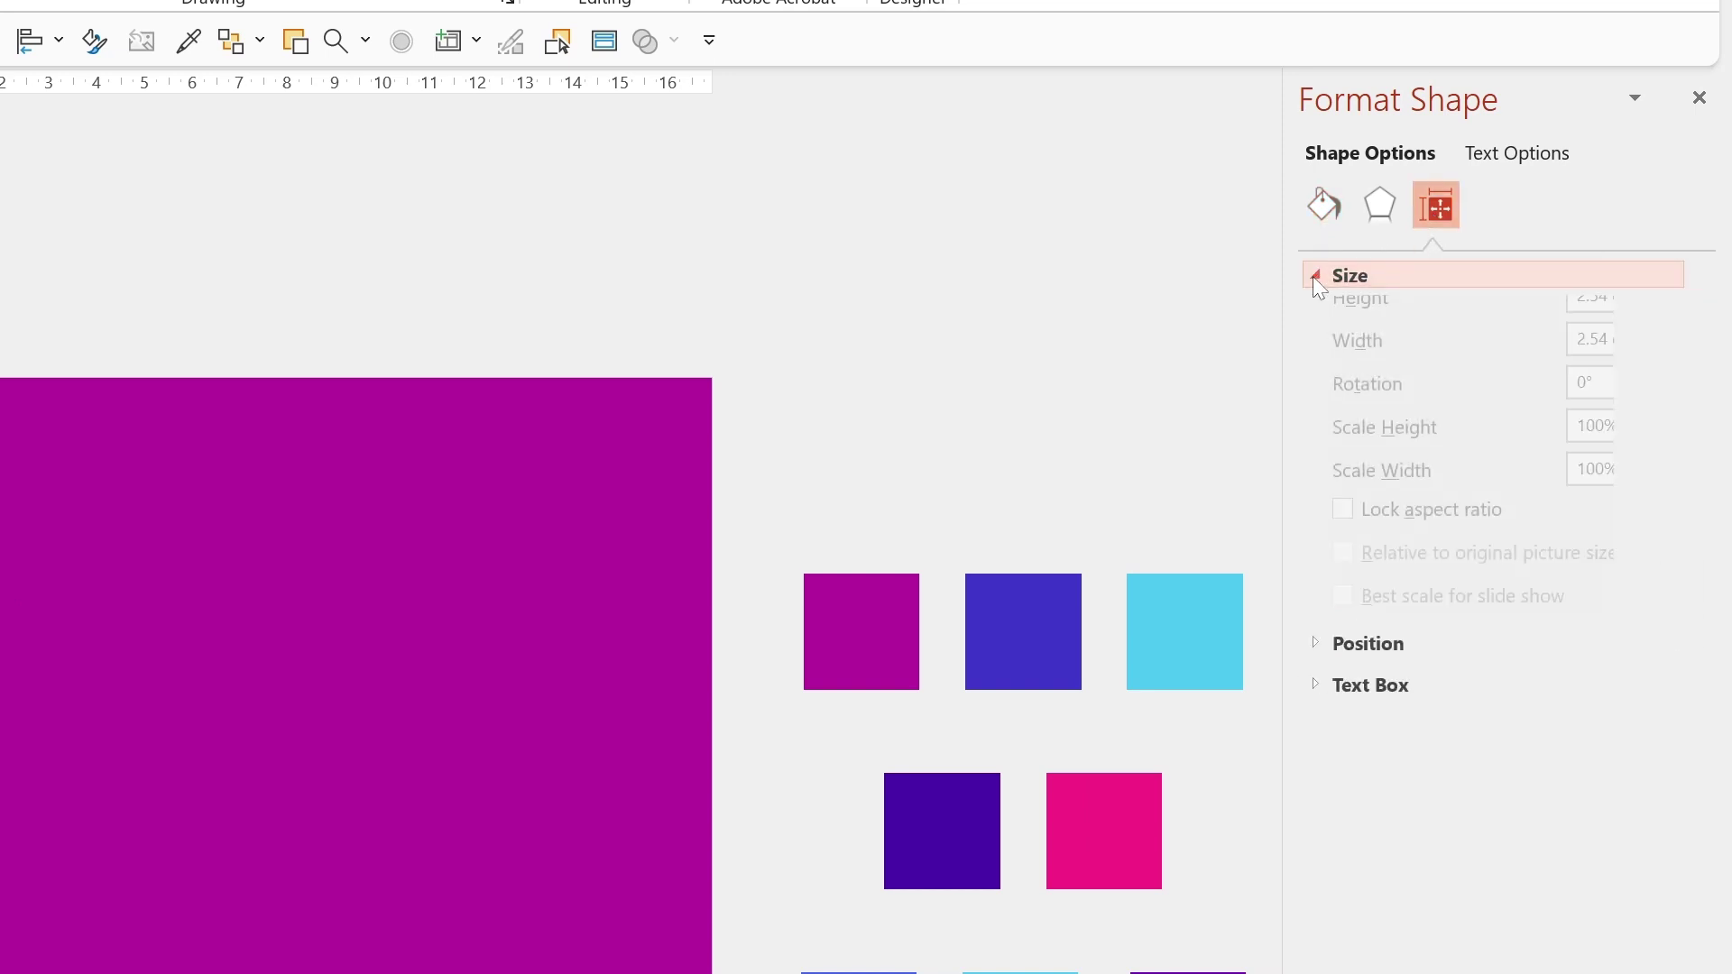
{"action": "left_click", "coordinate": [1554, 316]}
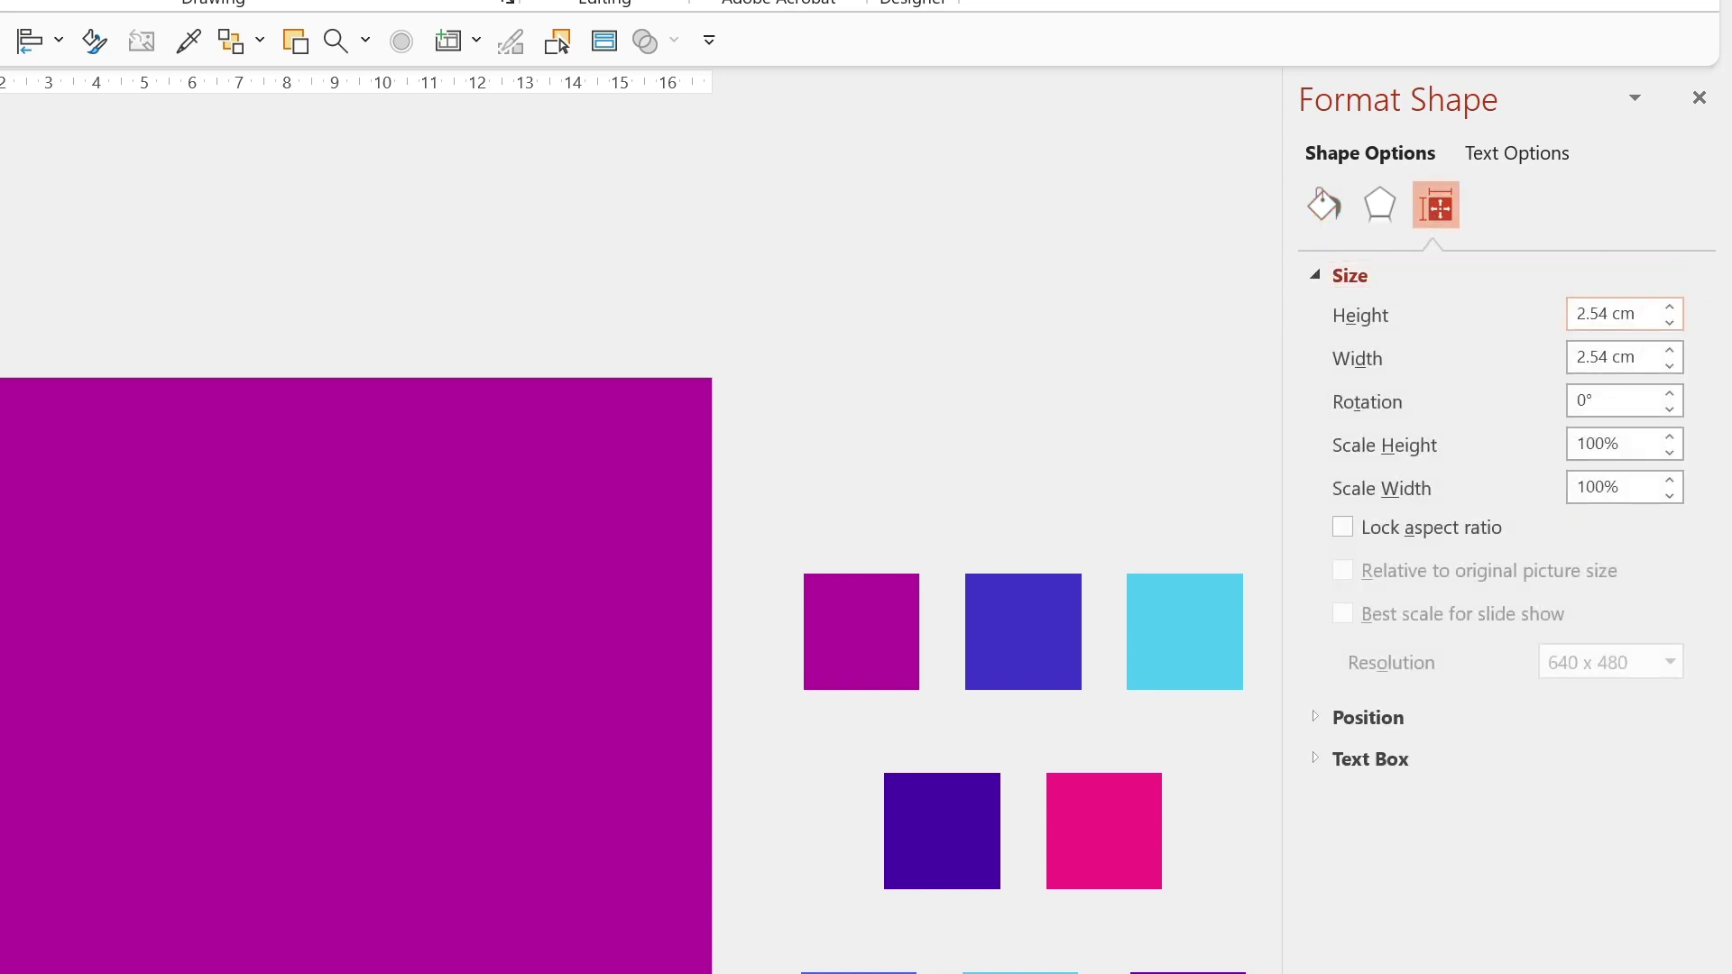
{"action": "type", "text": "60"}
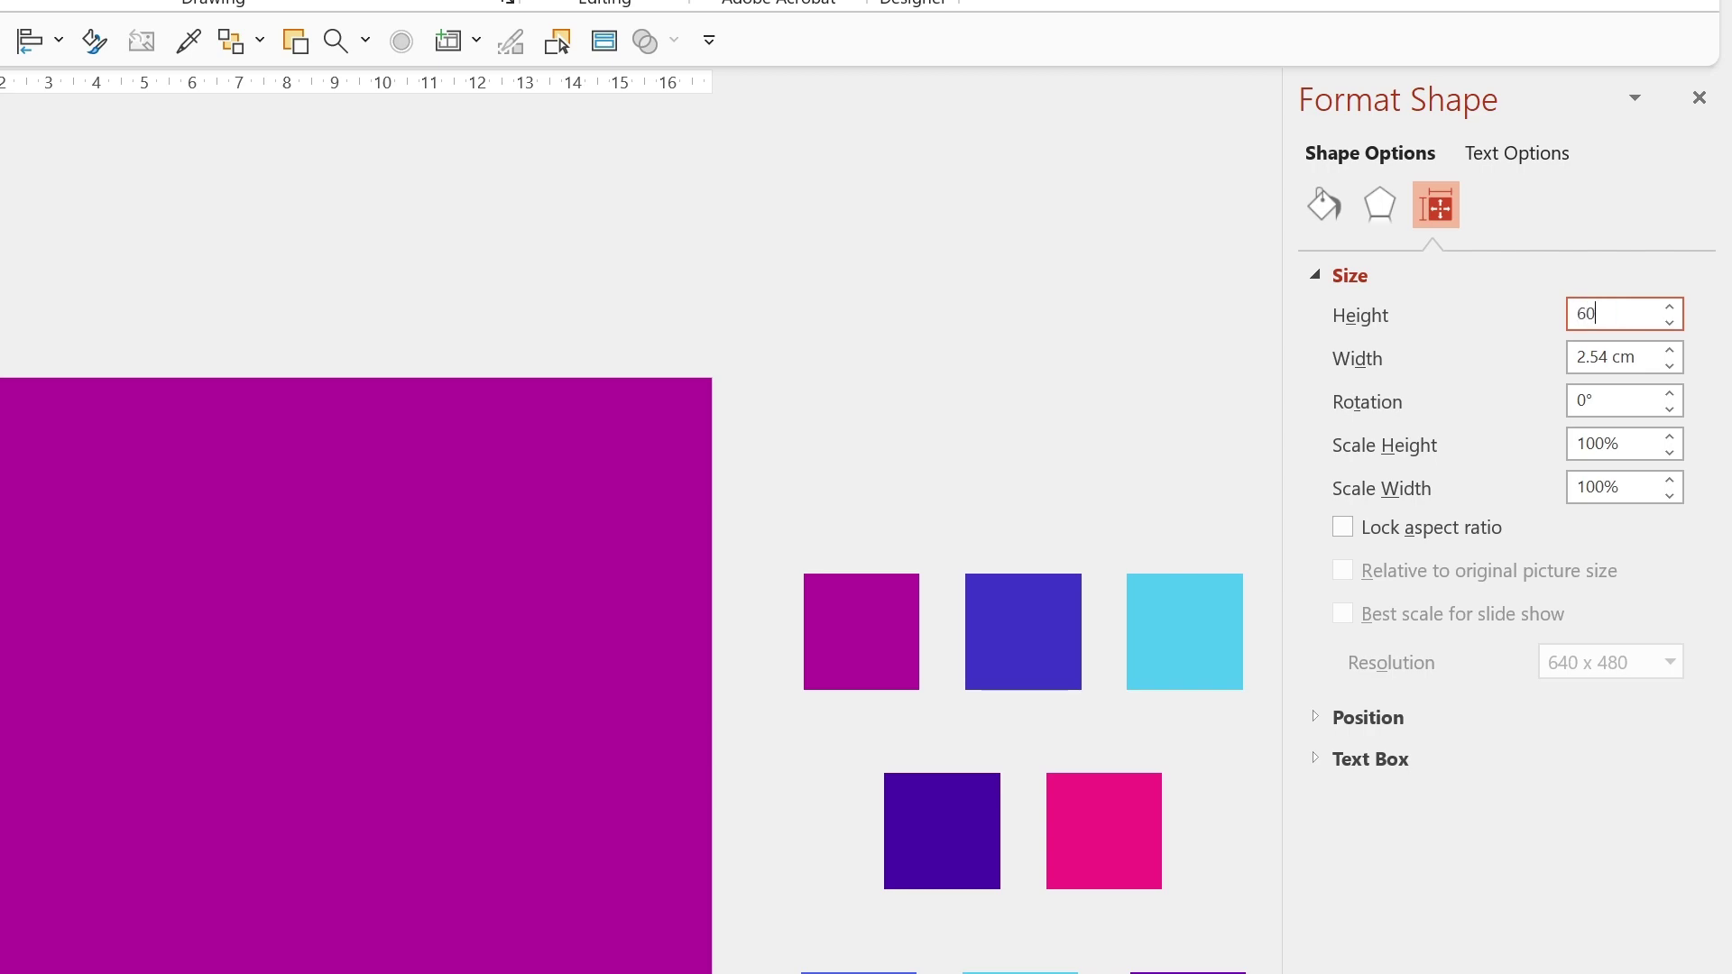
{"action": "key", "text": "Tab"}
{"action": "type", "text": "100"}
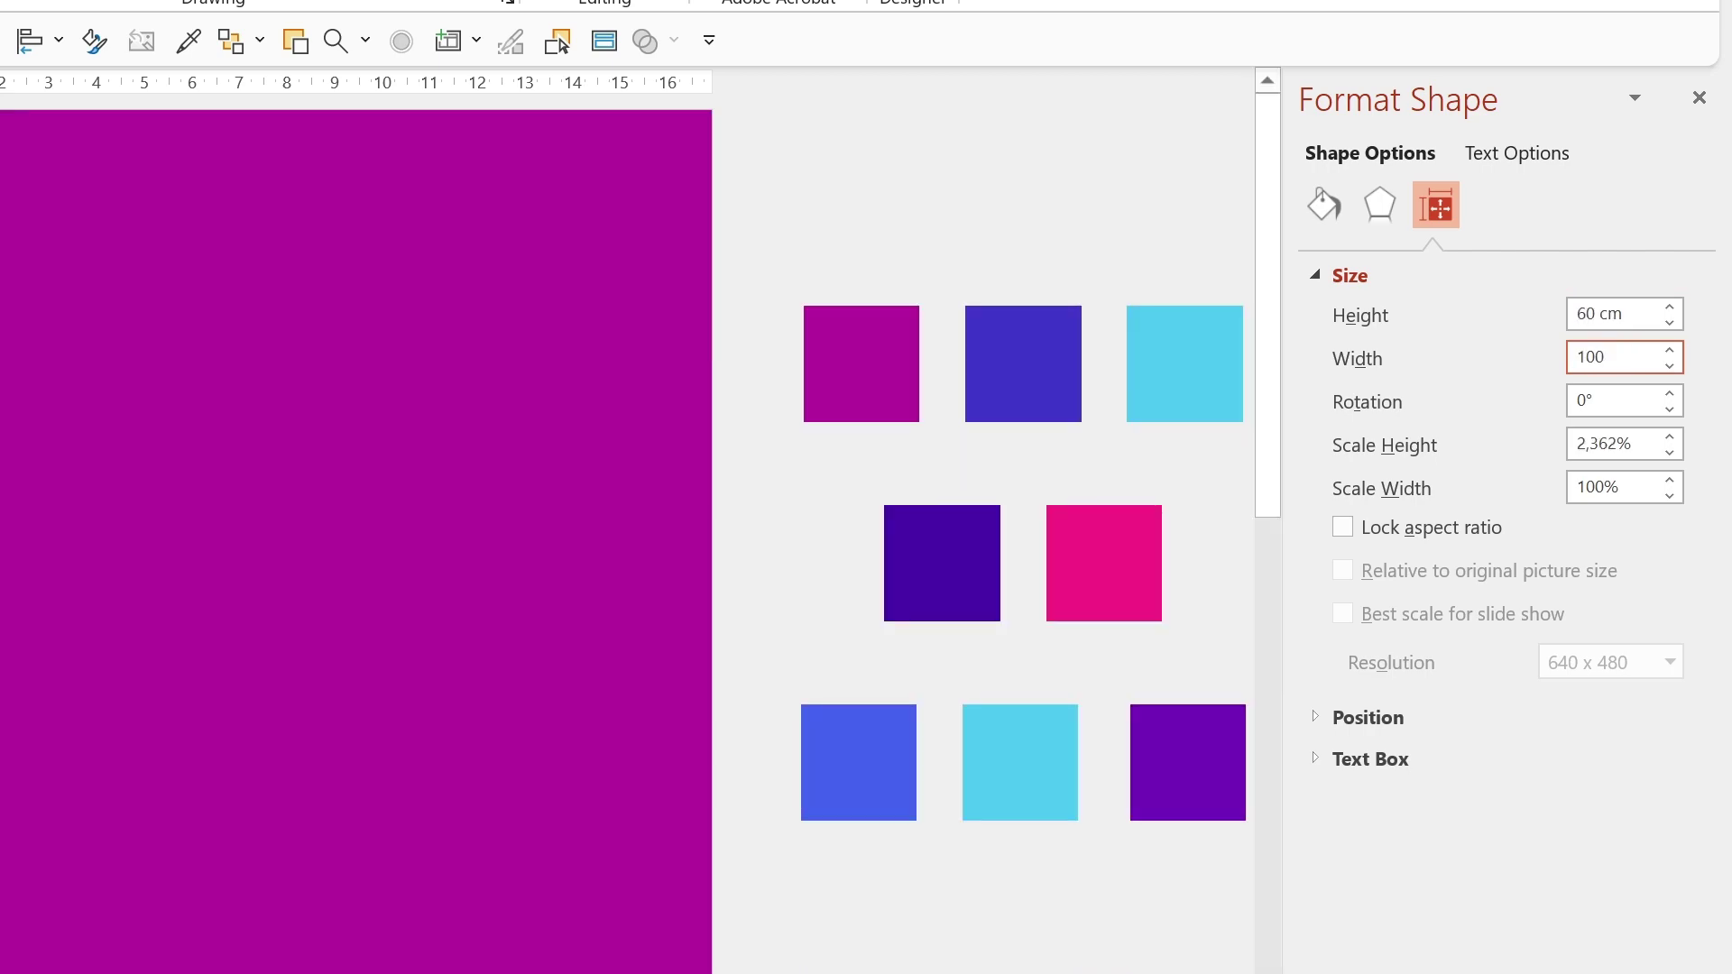
{"action": "key", "text": "Tab"}
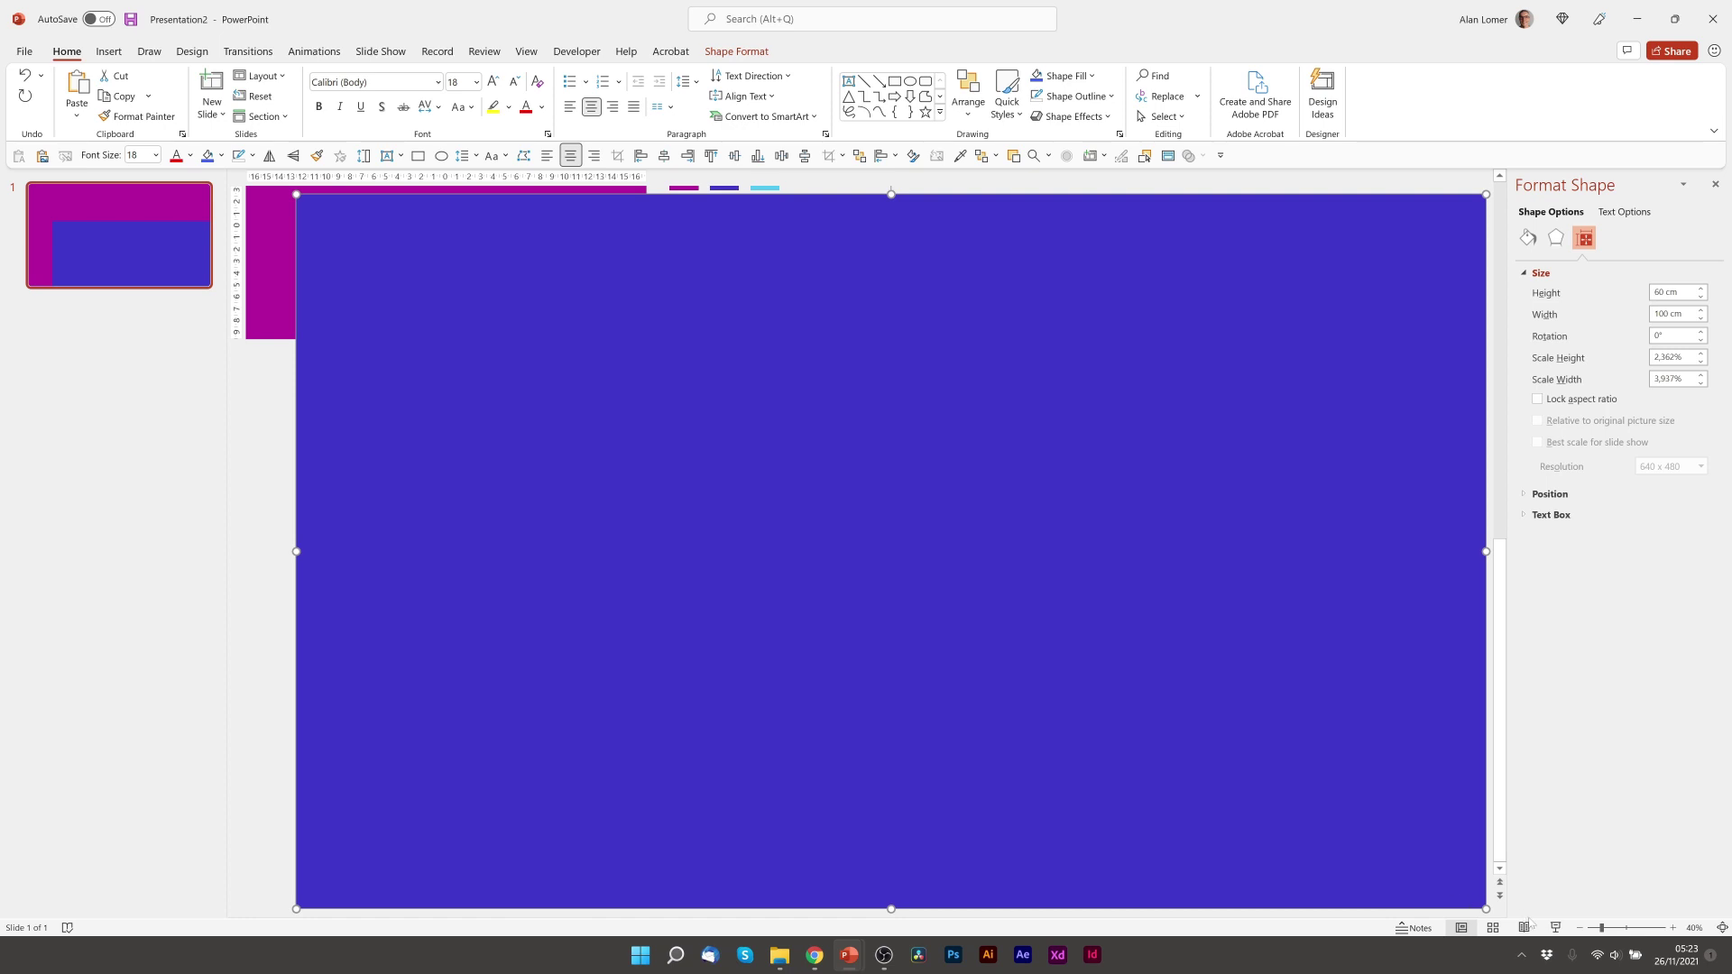
{"action": "left_click", "coordinate": [1580, 929]}
{"action": "left_click", "coordinate": [1580, 928]}
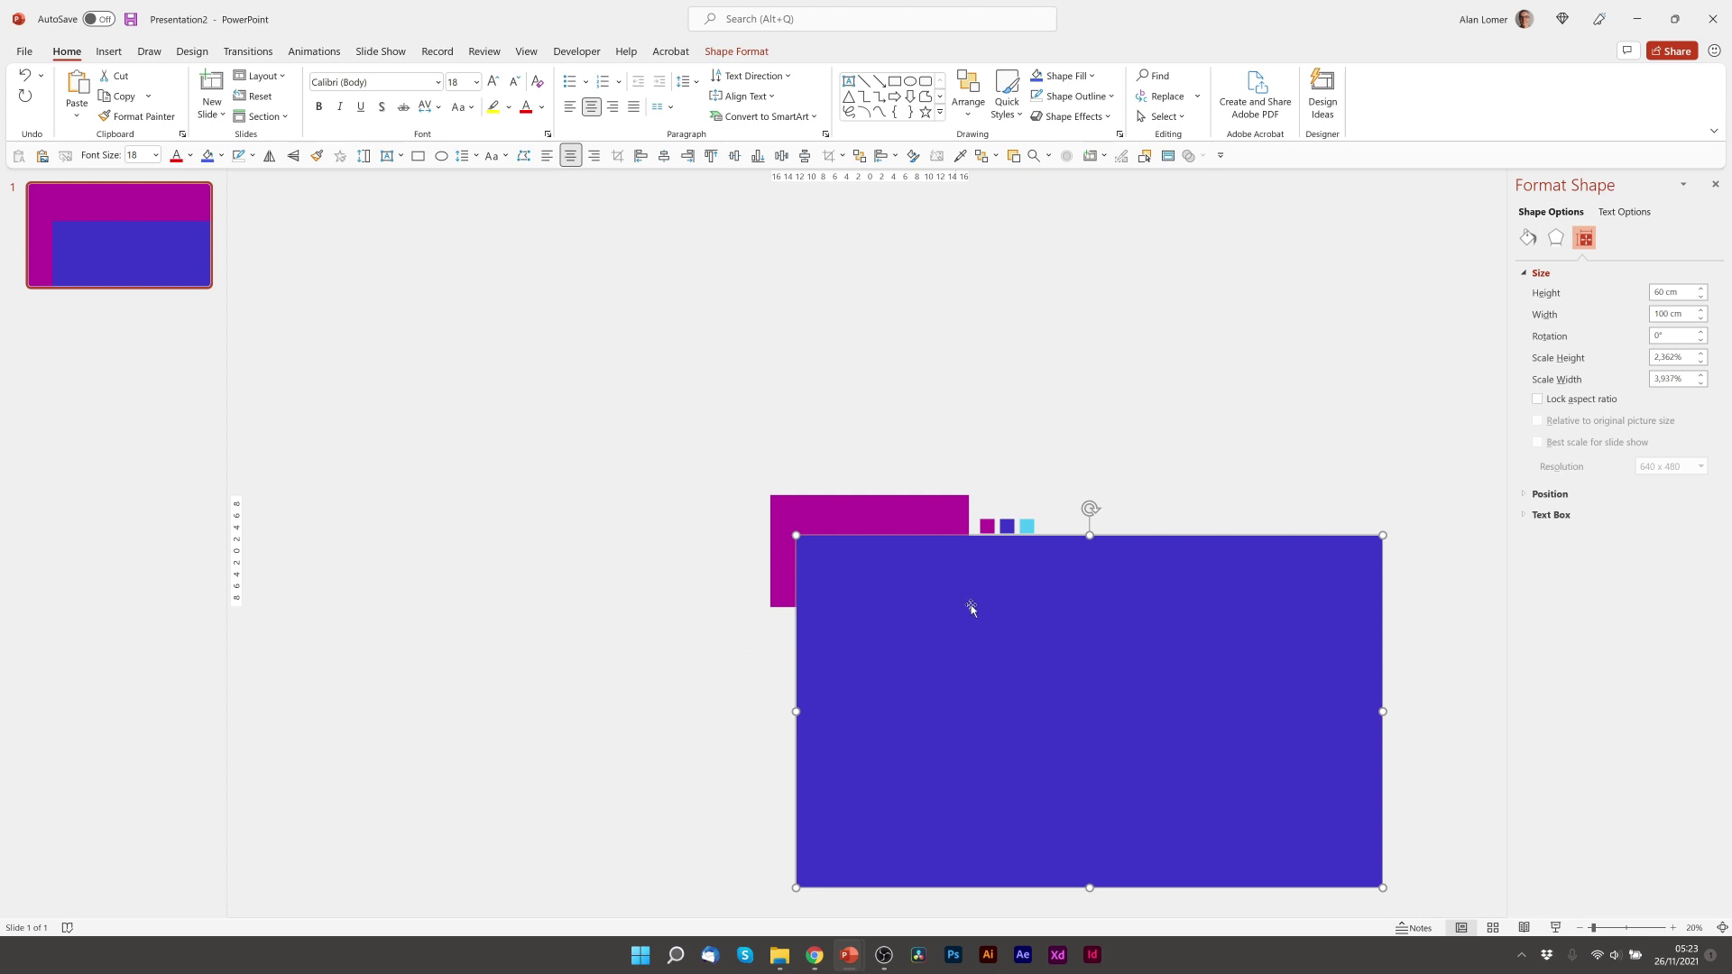
{"action": "left_click_drag", "start_coordinate": [1036, 587], "coordinate": [823, 668]}
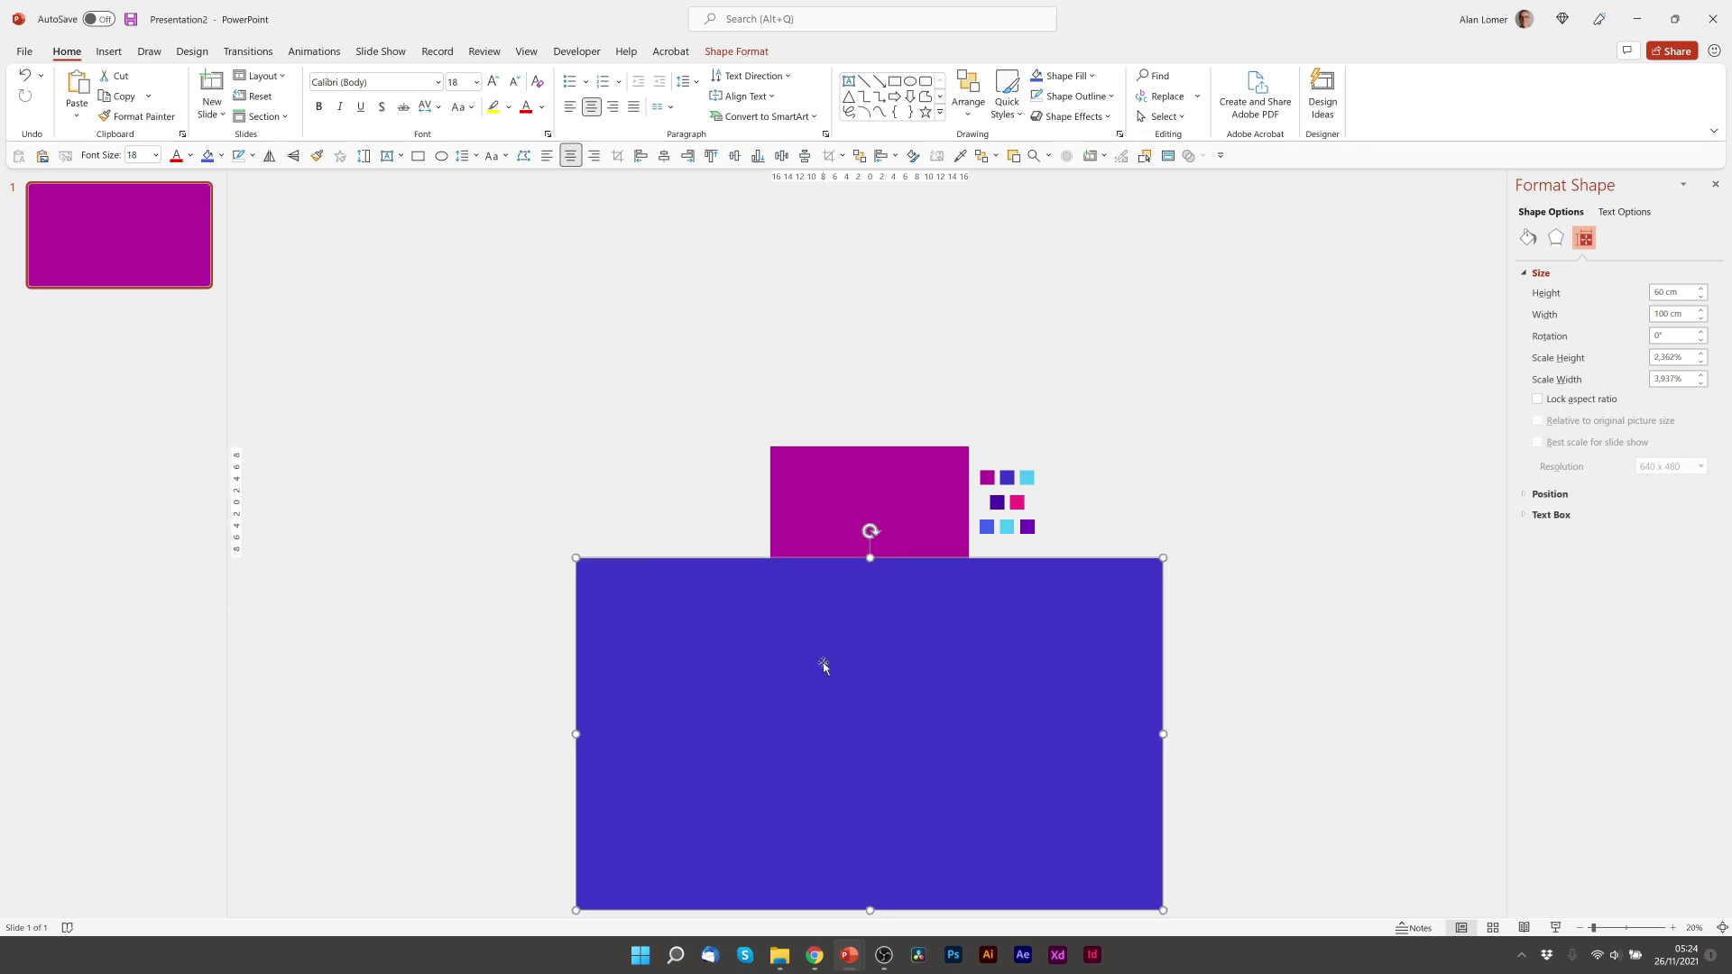
Give the blue rectangle a Quarter Spin animation with a 2-second smooth end
{"action": "left_click", "coordinate": [301, 54]}
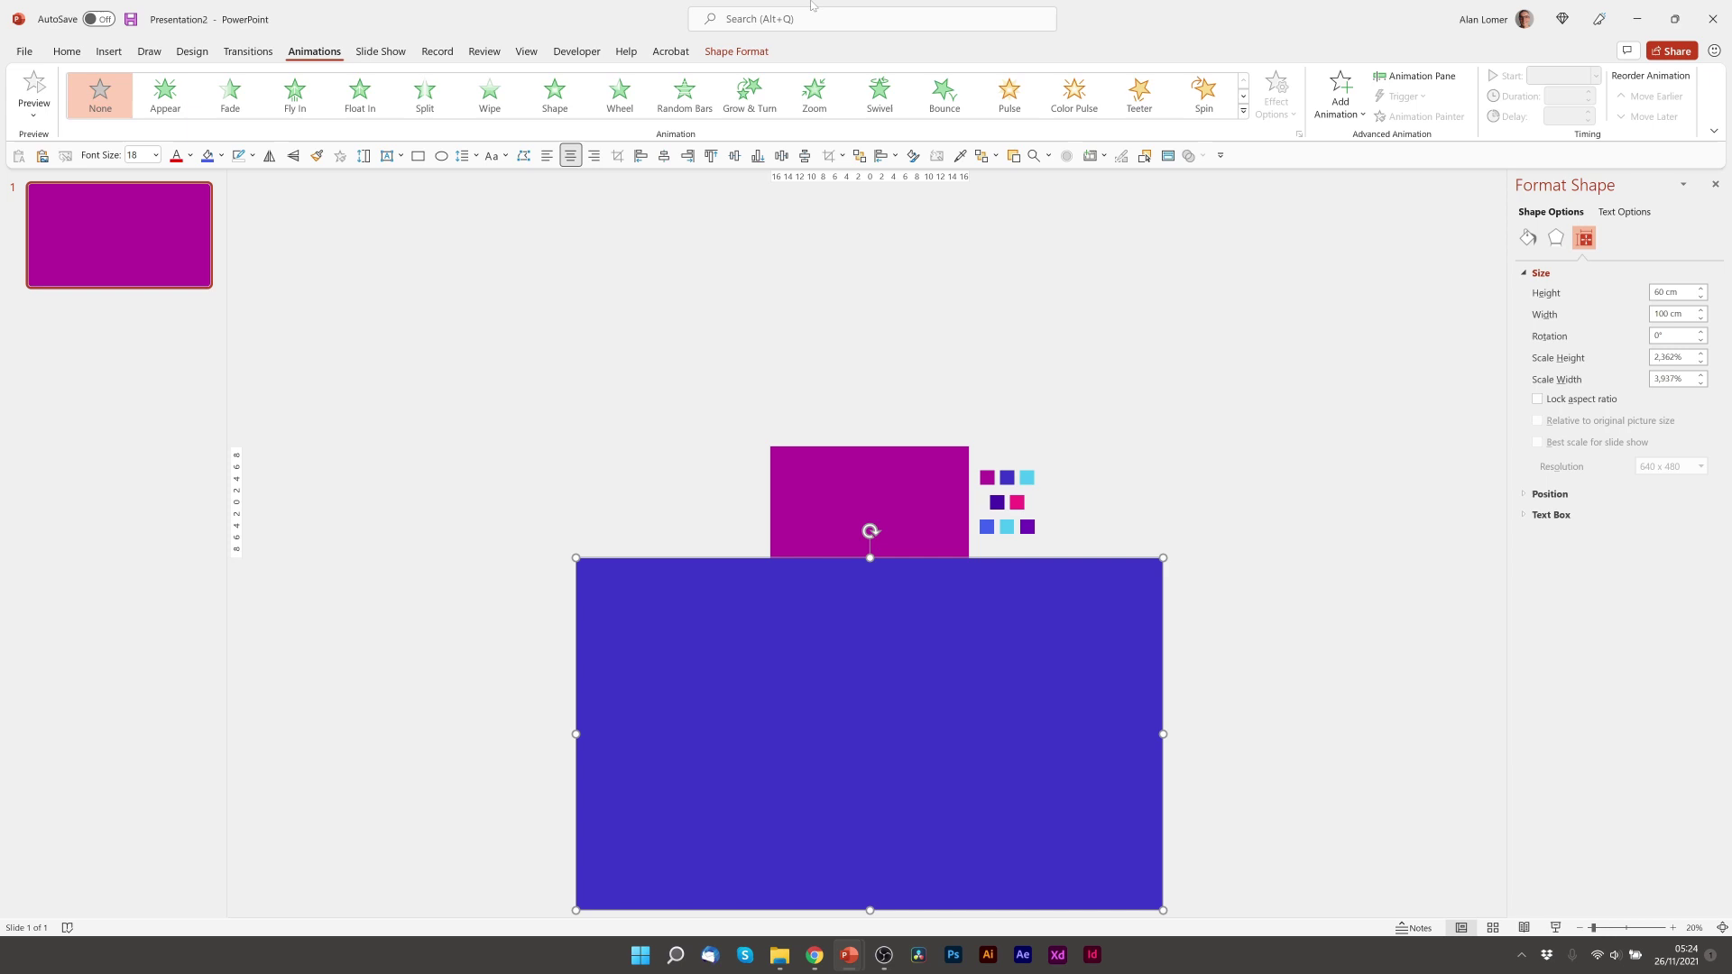
{"action": "left_click", "coordinate": [1197, 102]}
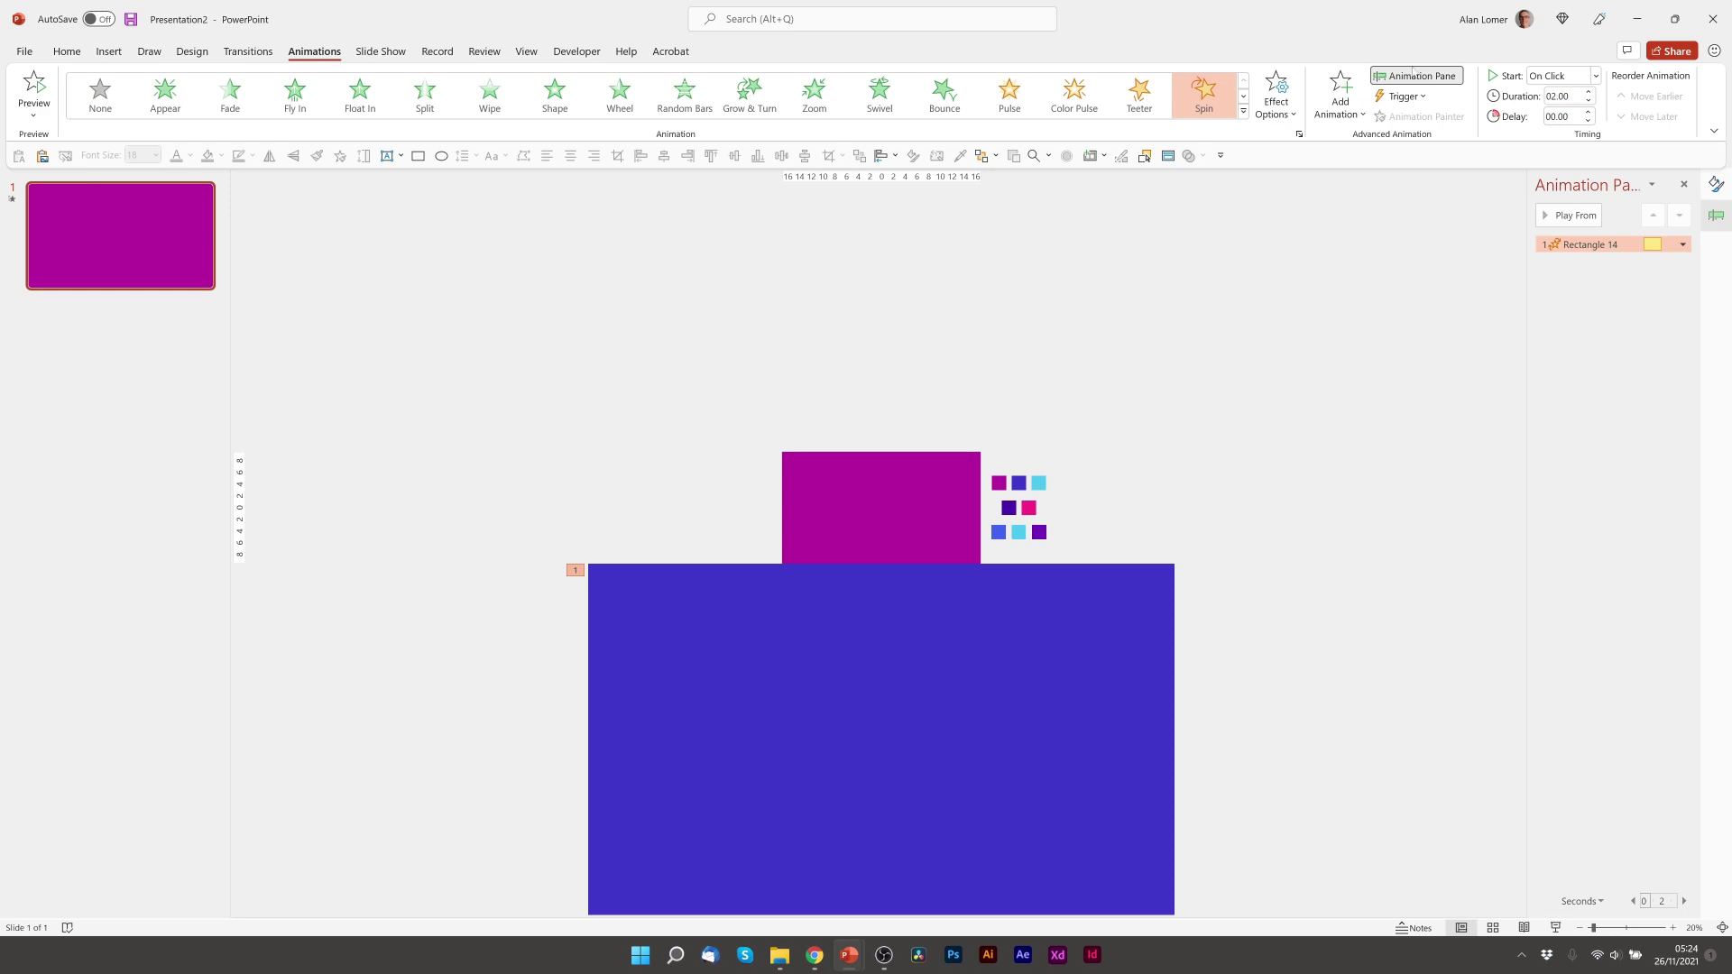
{"action": "left_click", "coordinate": [1424, 78]}
{"action": "left_click", "coordinate": [1424, 78]}
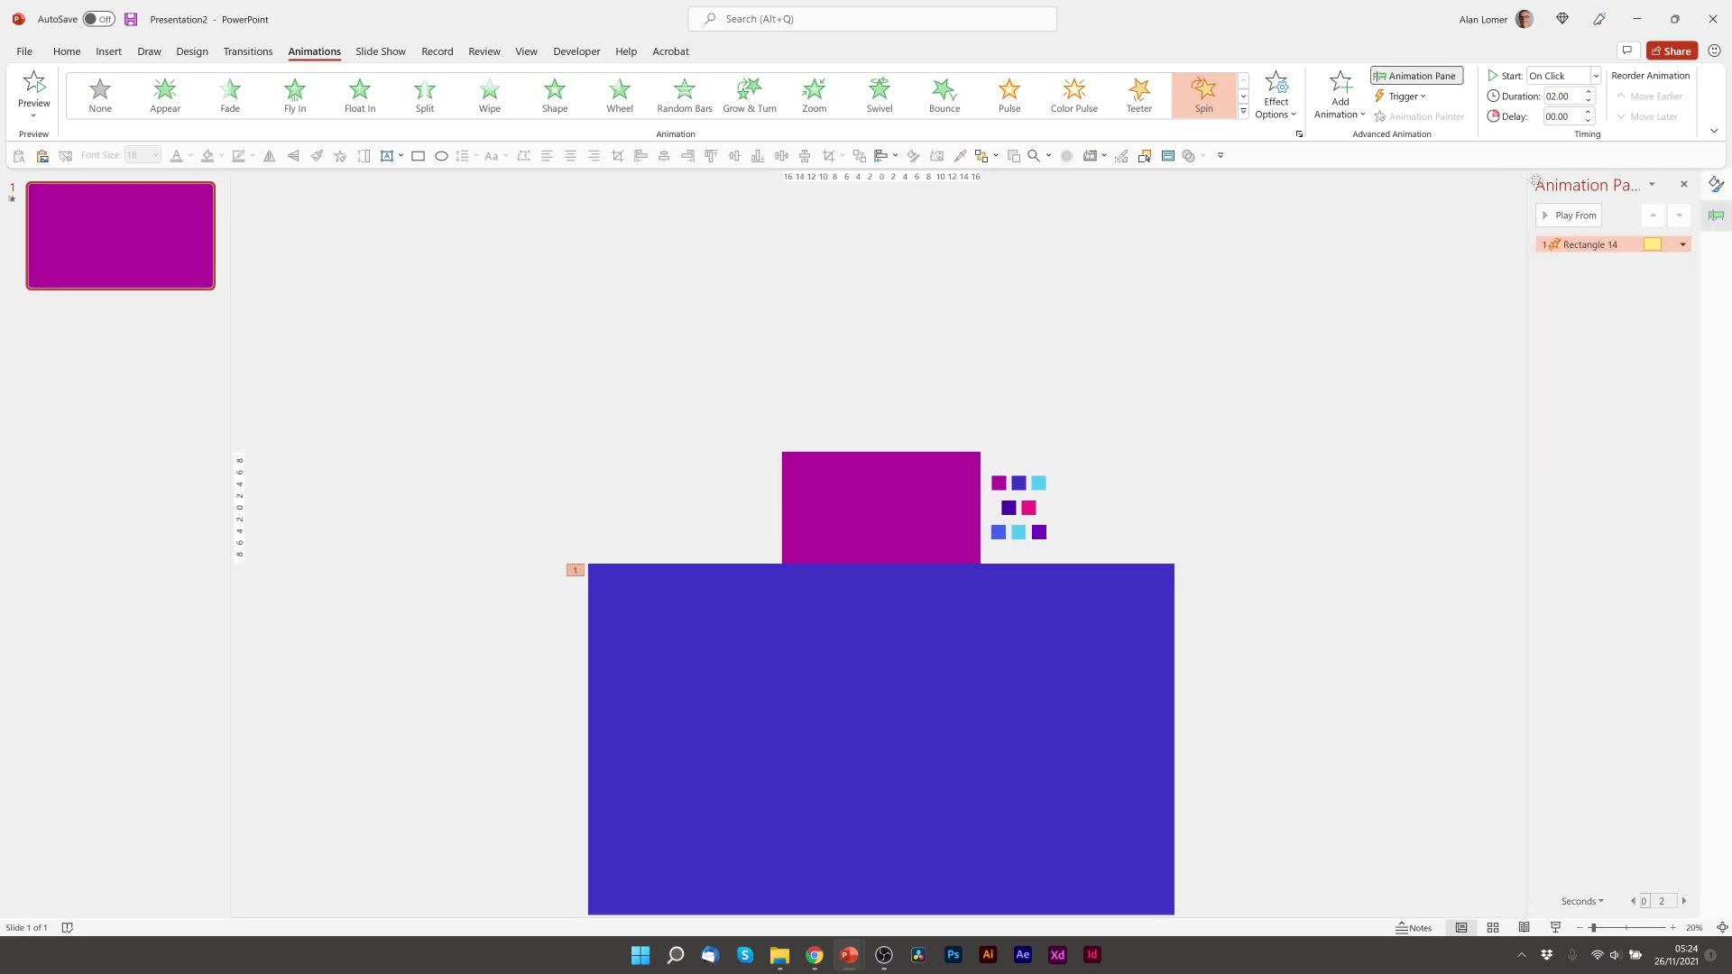
{"action": "double_click", "coordinate": [1577, 244]}
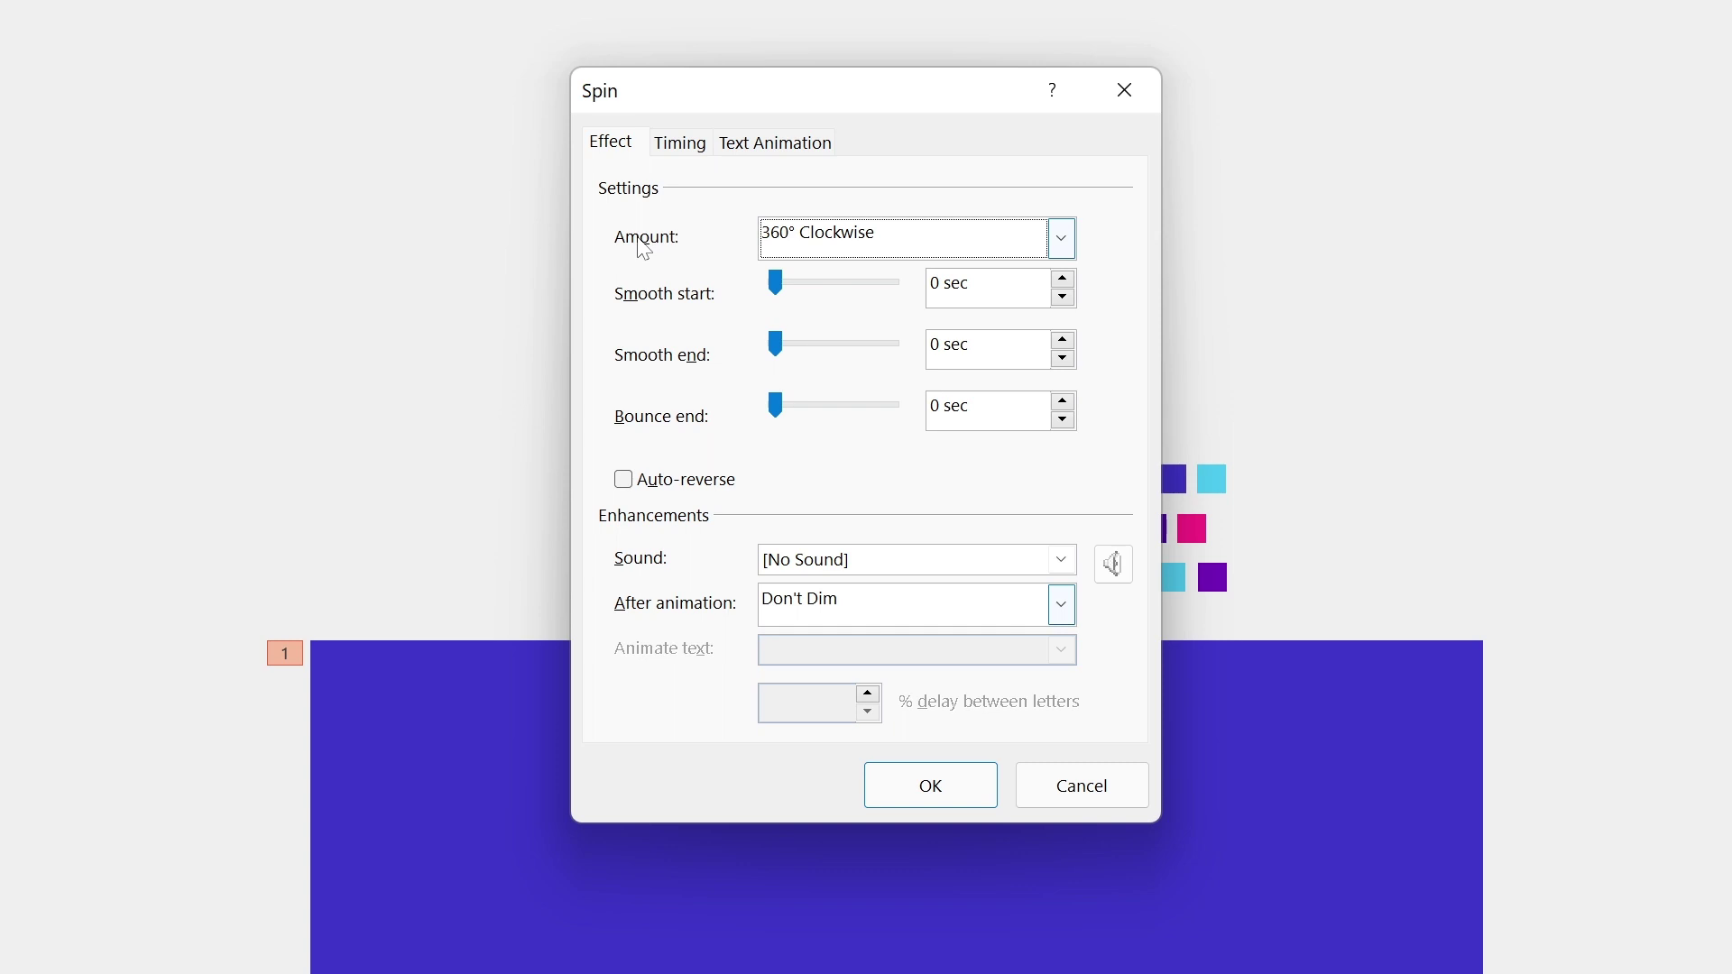
{"action": "left_click", "coordinate": [857, 246]}
{"action": "left_click", "coordinate": [870, 284]}
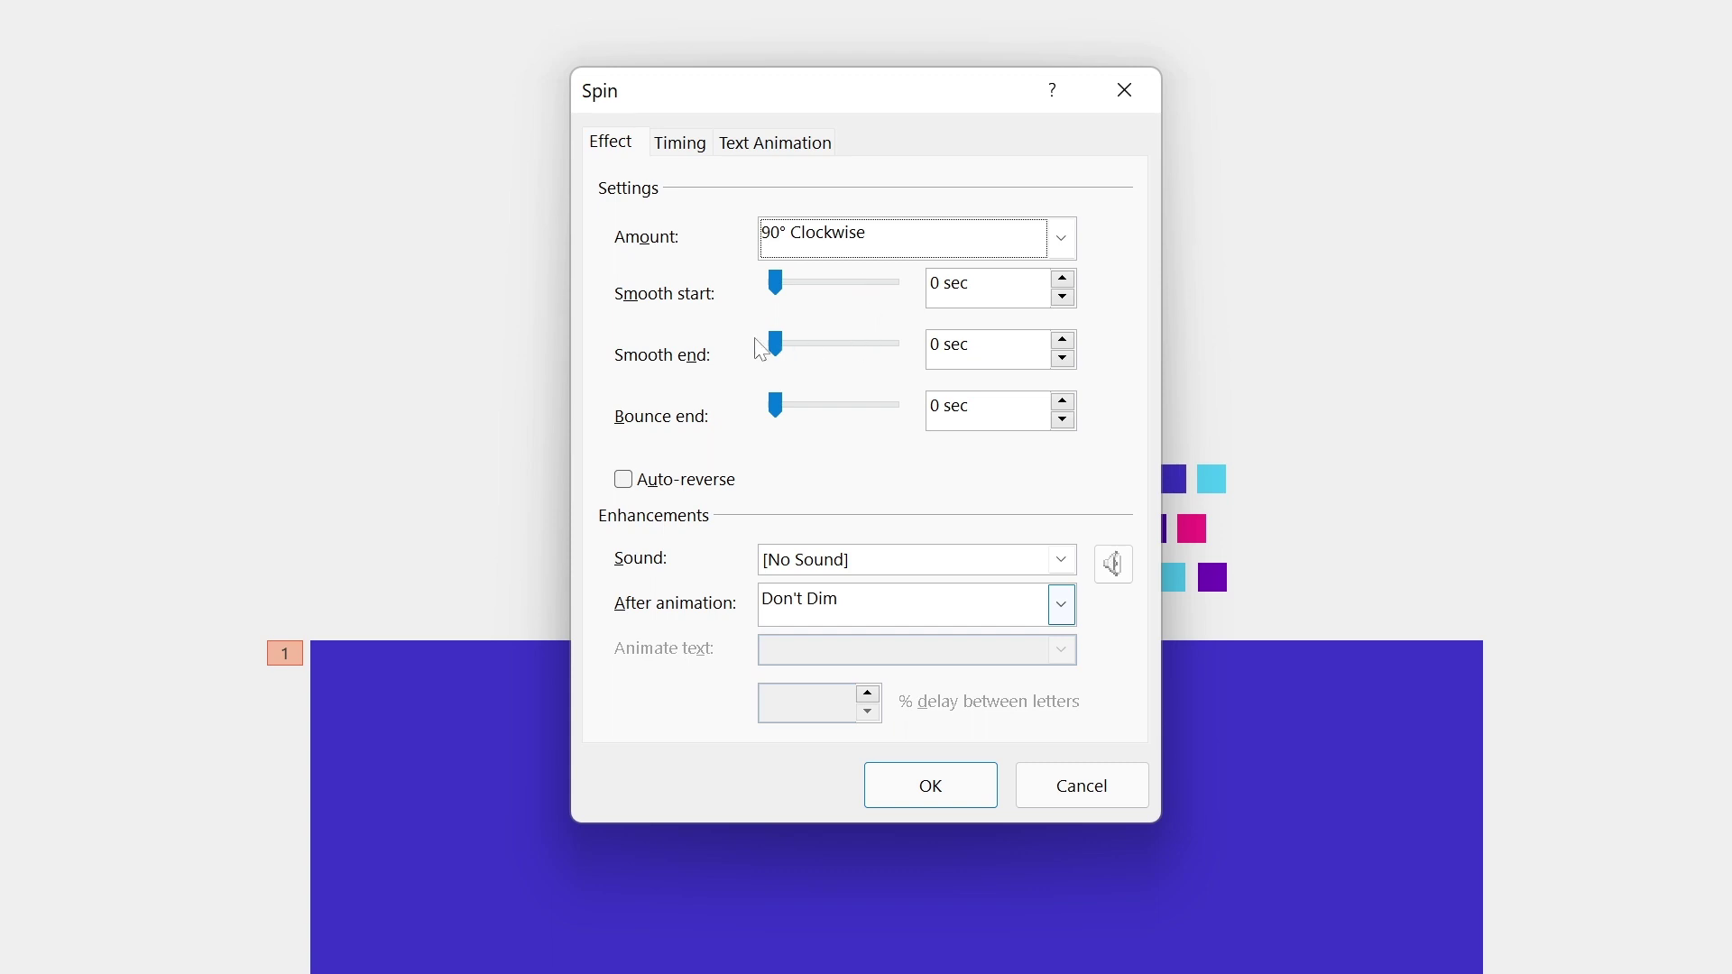
{"action": "left_click_drag", "start_coordinate": [776, 352], "coordinate": [897, 356]}
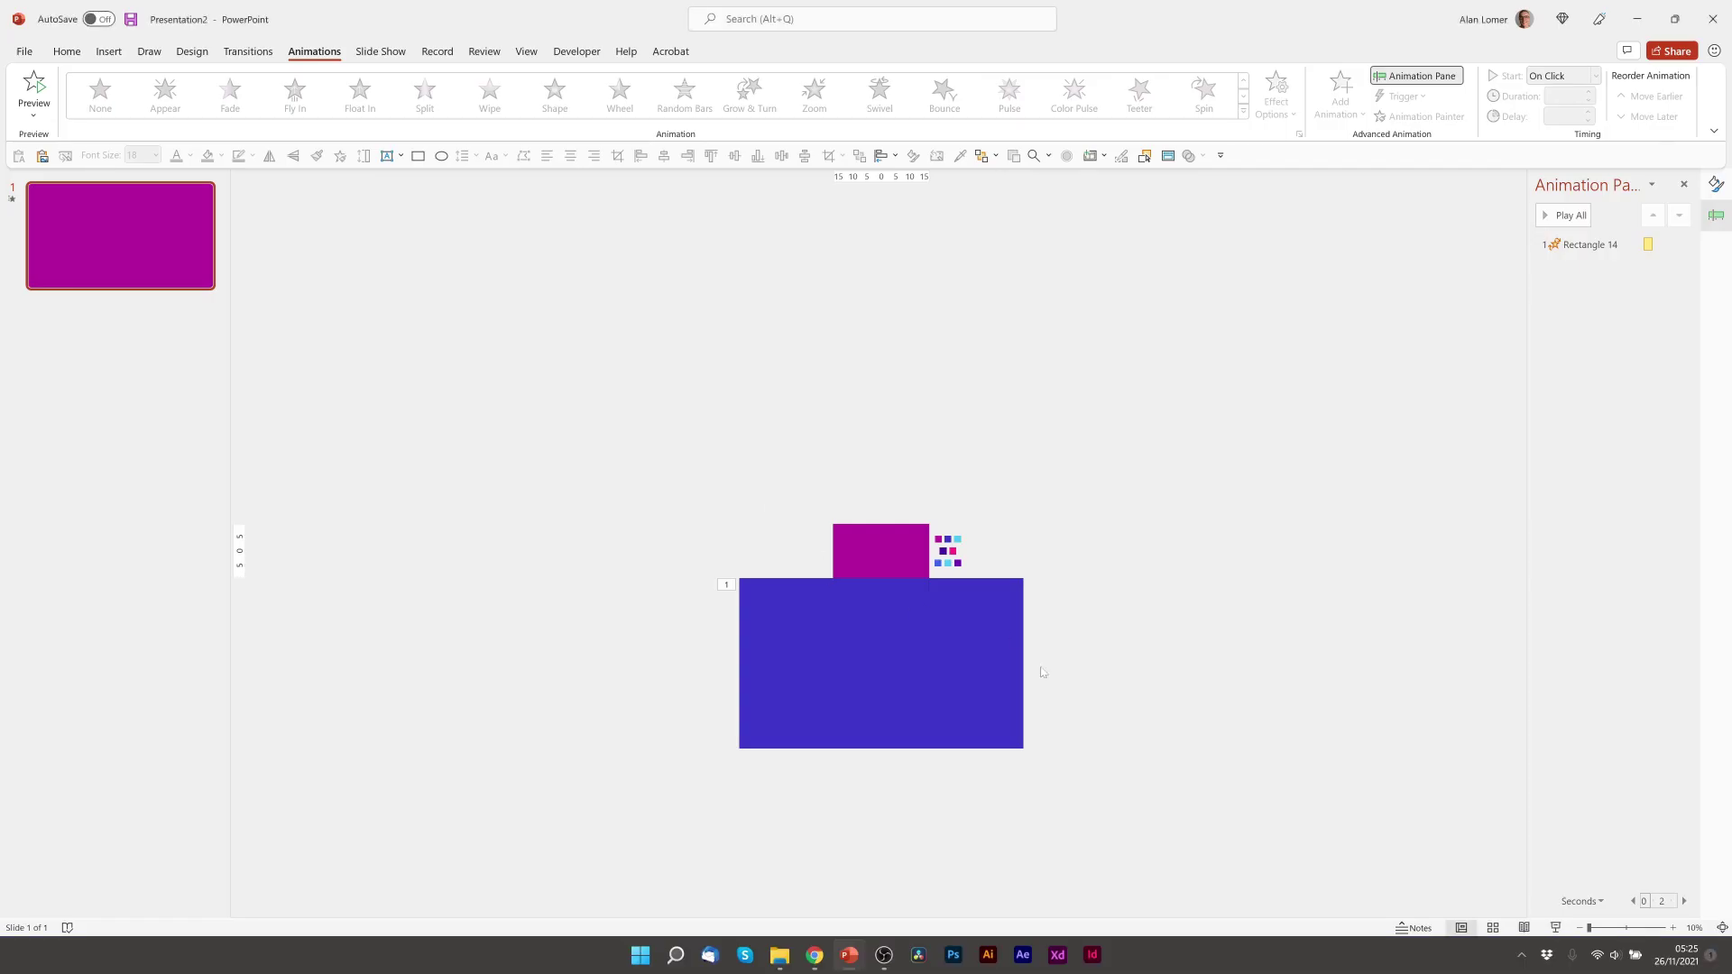
Select the blue-violet rectangle and enlarge it wider and taller from its centre
{"action": "left_click", "coordinate": [942, 719]}
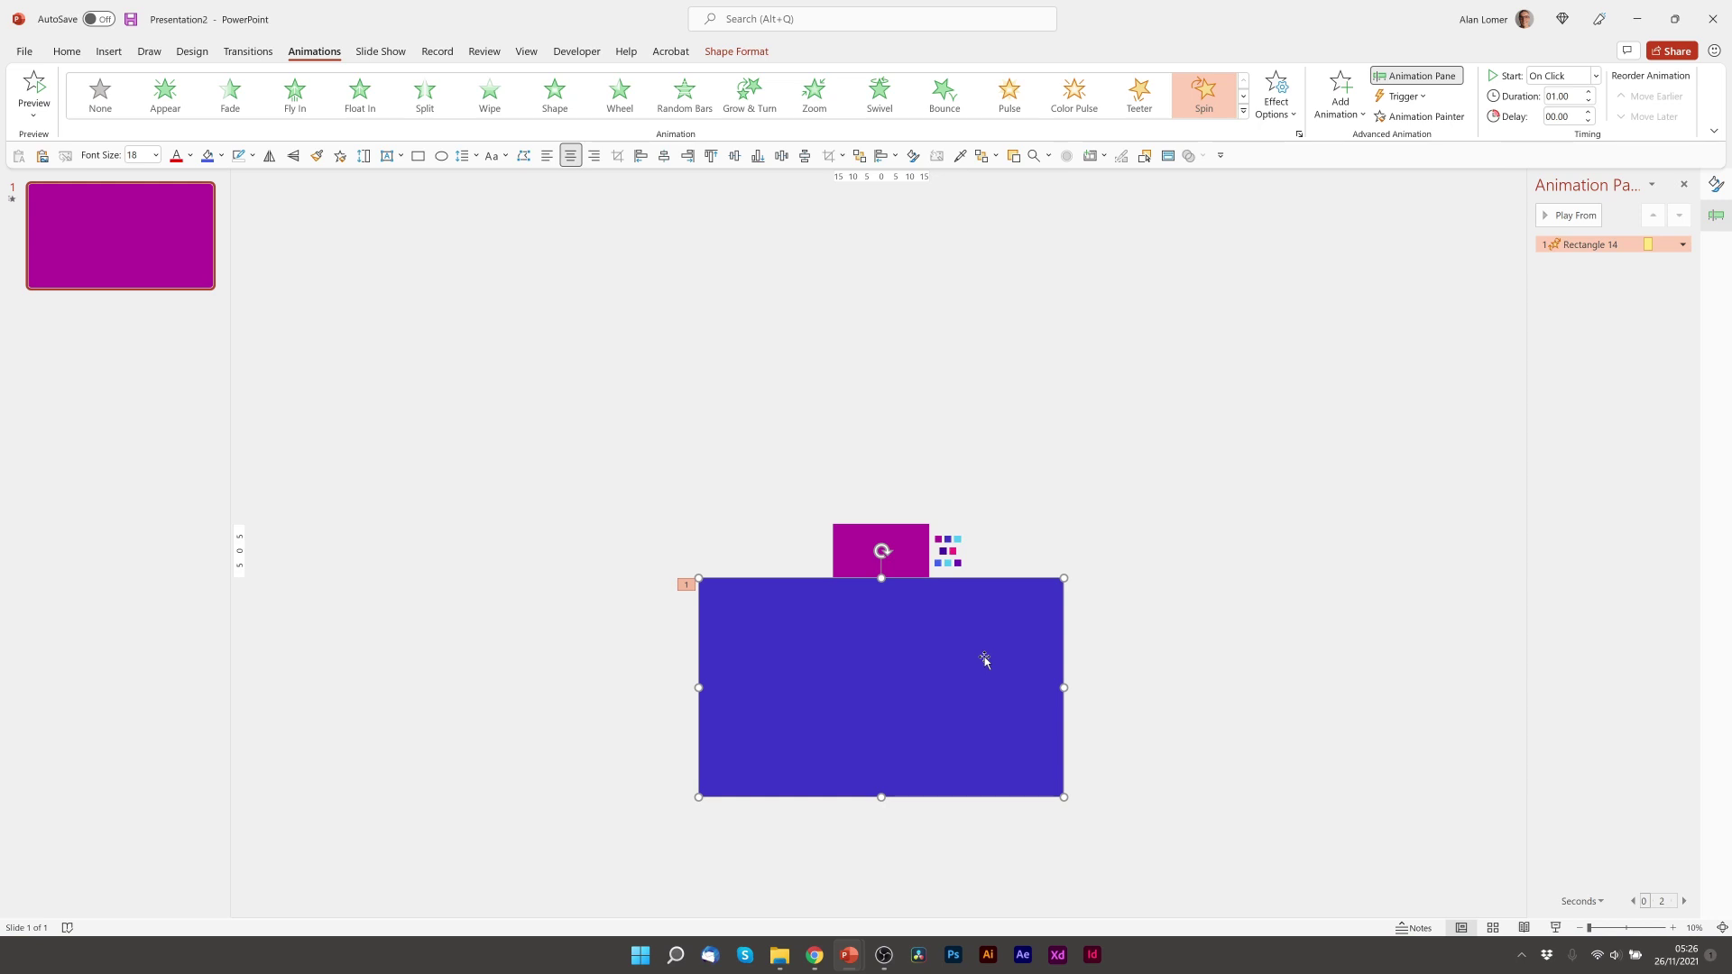
Draw an isosceles triangle over the blue rectangle and move it toward the rectangle's top
{"action": "left_click", "coordinate": [67, 51]}
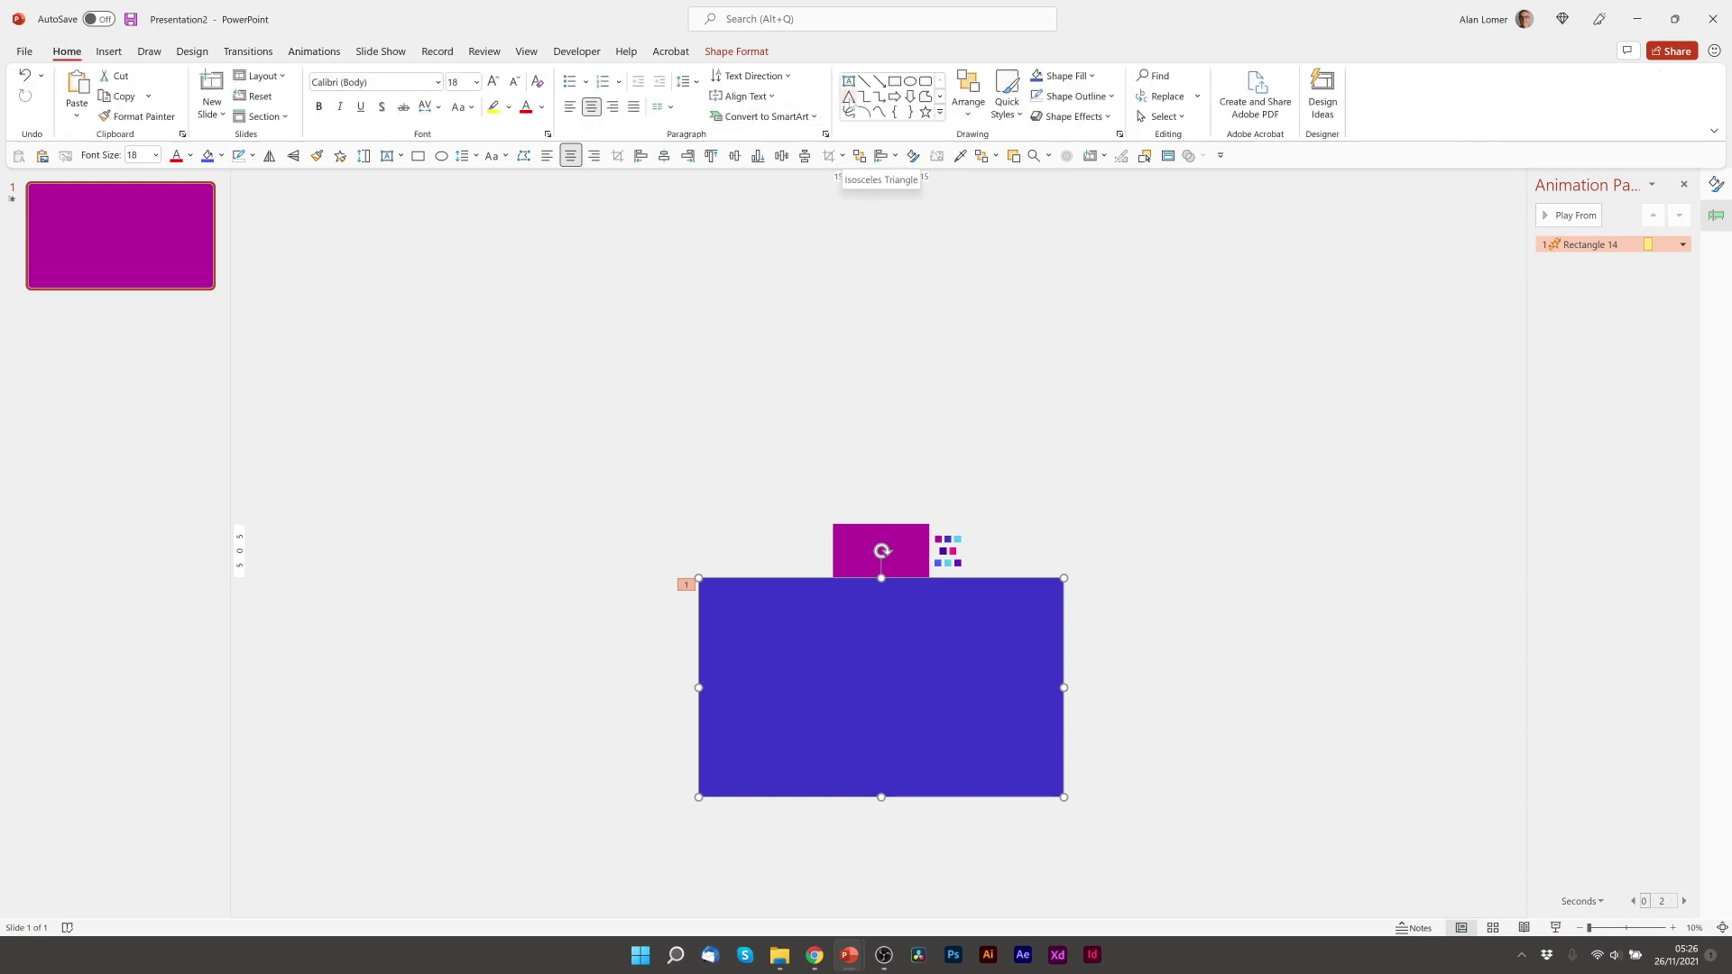
{"action": "left_click", "coordinate": [848, 97]}
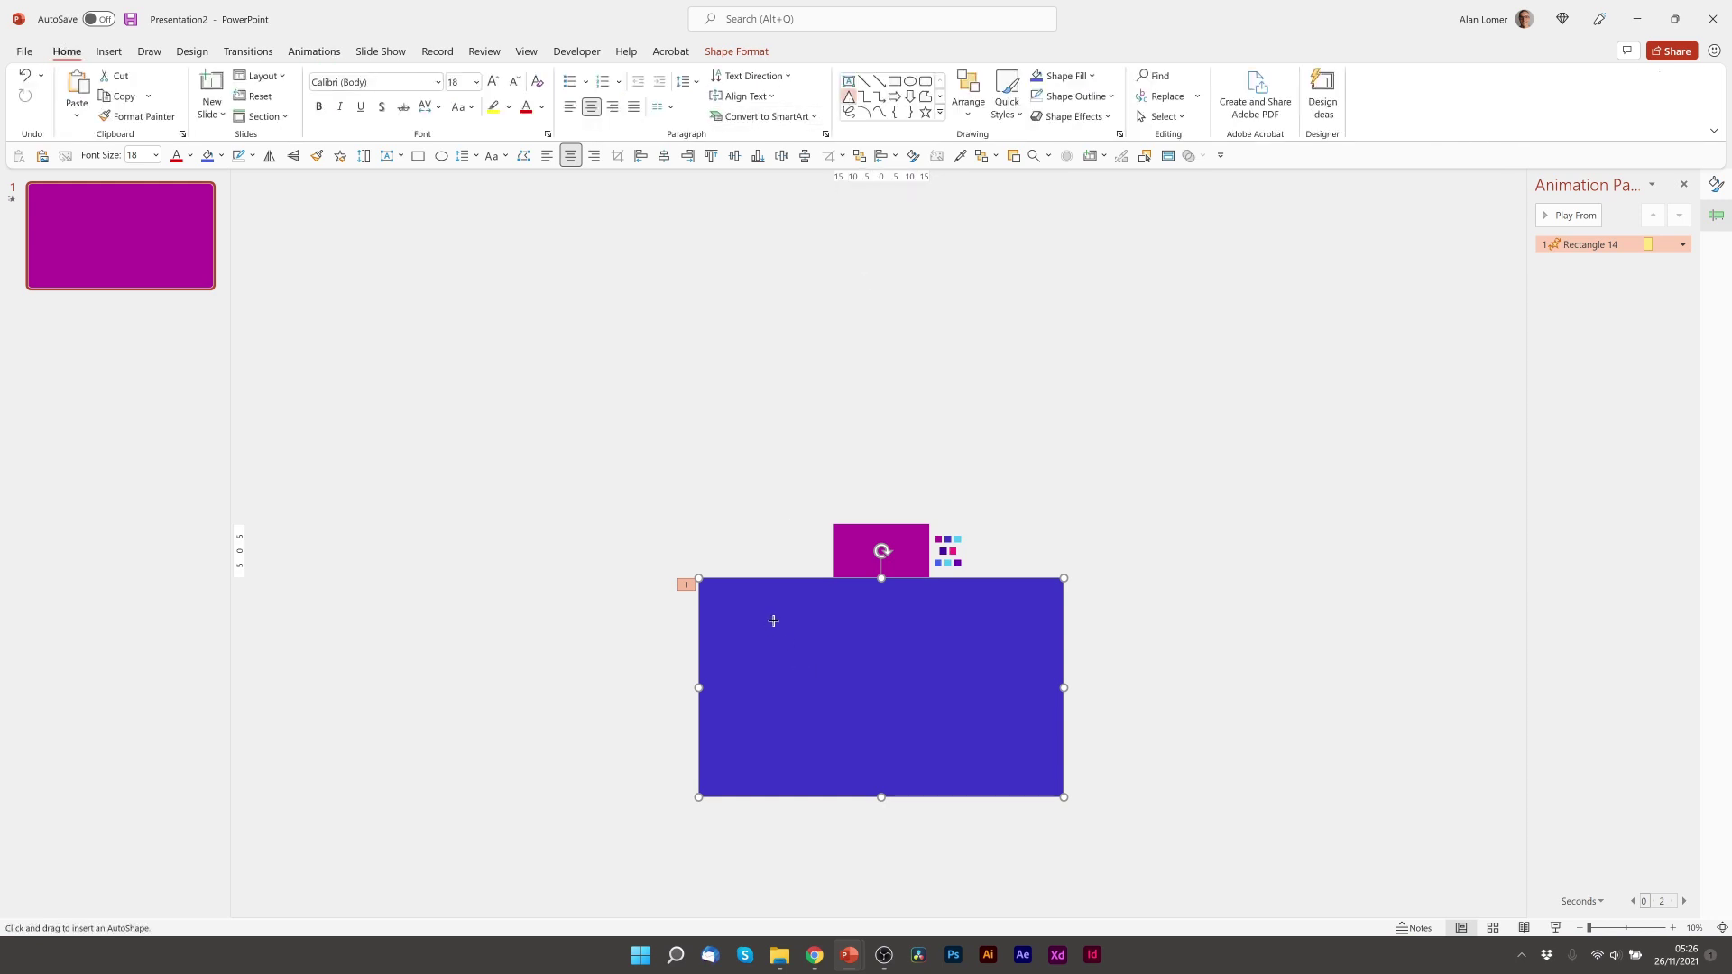
{"action": "left_click_drag", "start_coordinate": [782, 628], "coordinate": [946, 776]}
{"action": "left_click_drag", "start_coordinate": [874, 695], "coordinate": [899, 592]}
Fill the triangle with the cyan swatch colour via eyedropper and remove its outline
{"action": "key", "text": "alt+h"}
{"action": "key", "text": "s"}
{"action": "key", "text": "f"}
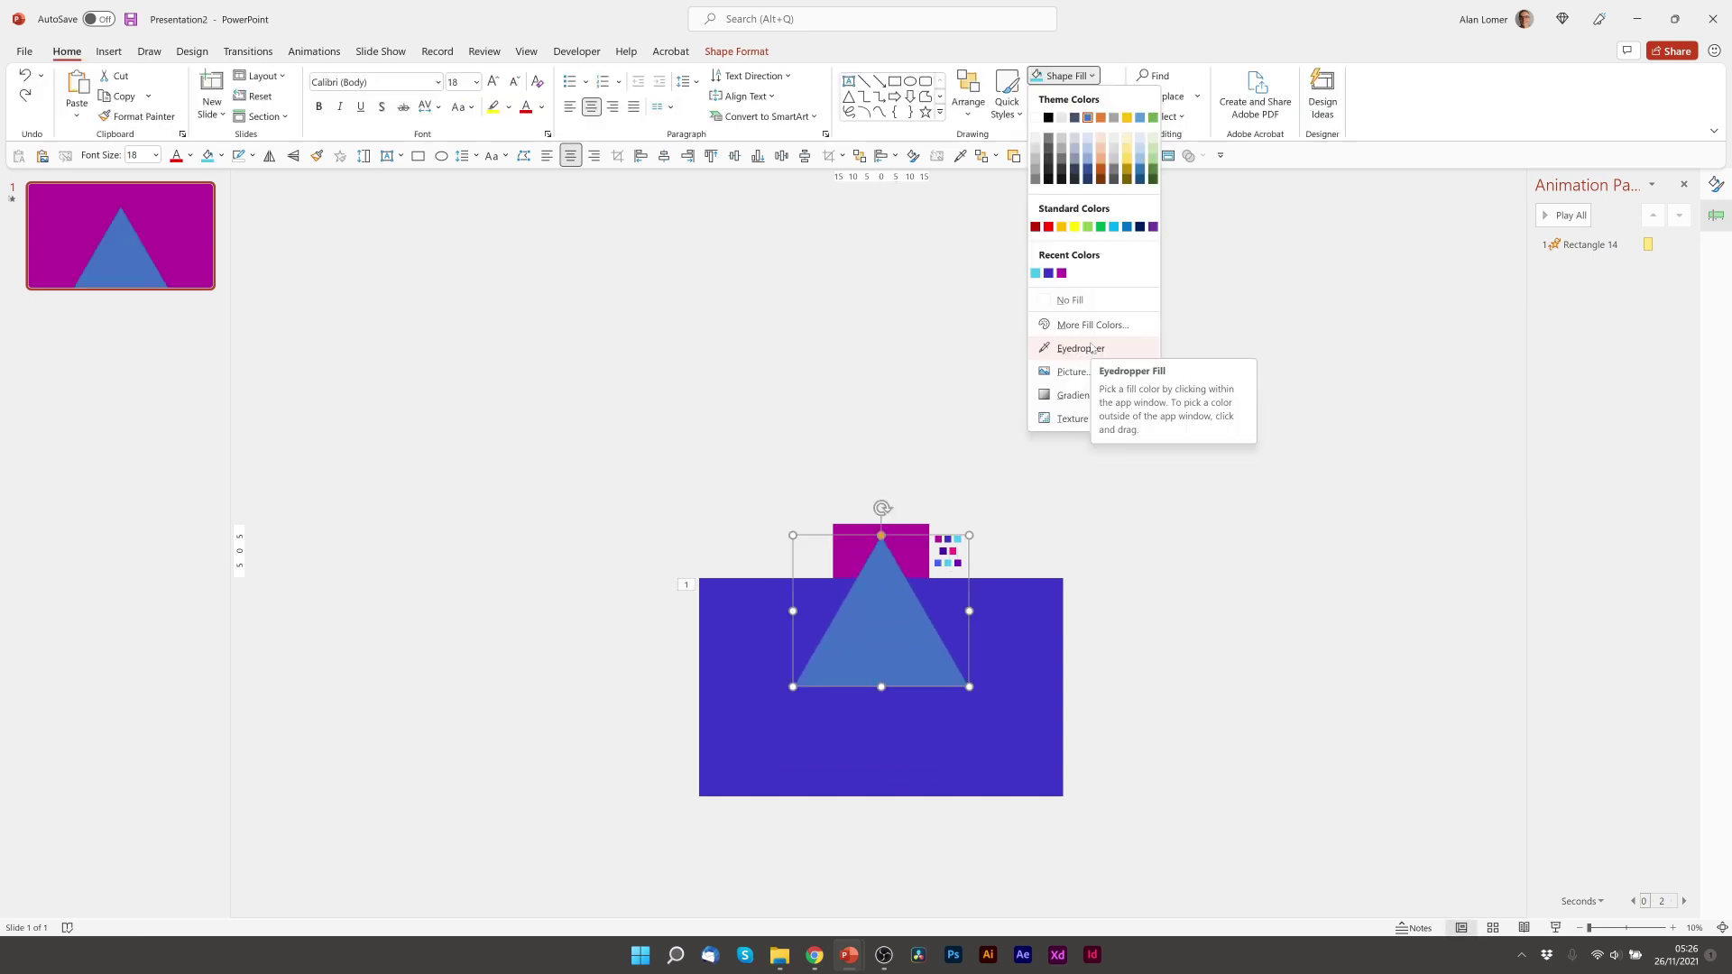
{"action": "left_click", "coordinate": [1092, 347]}
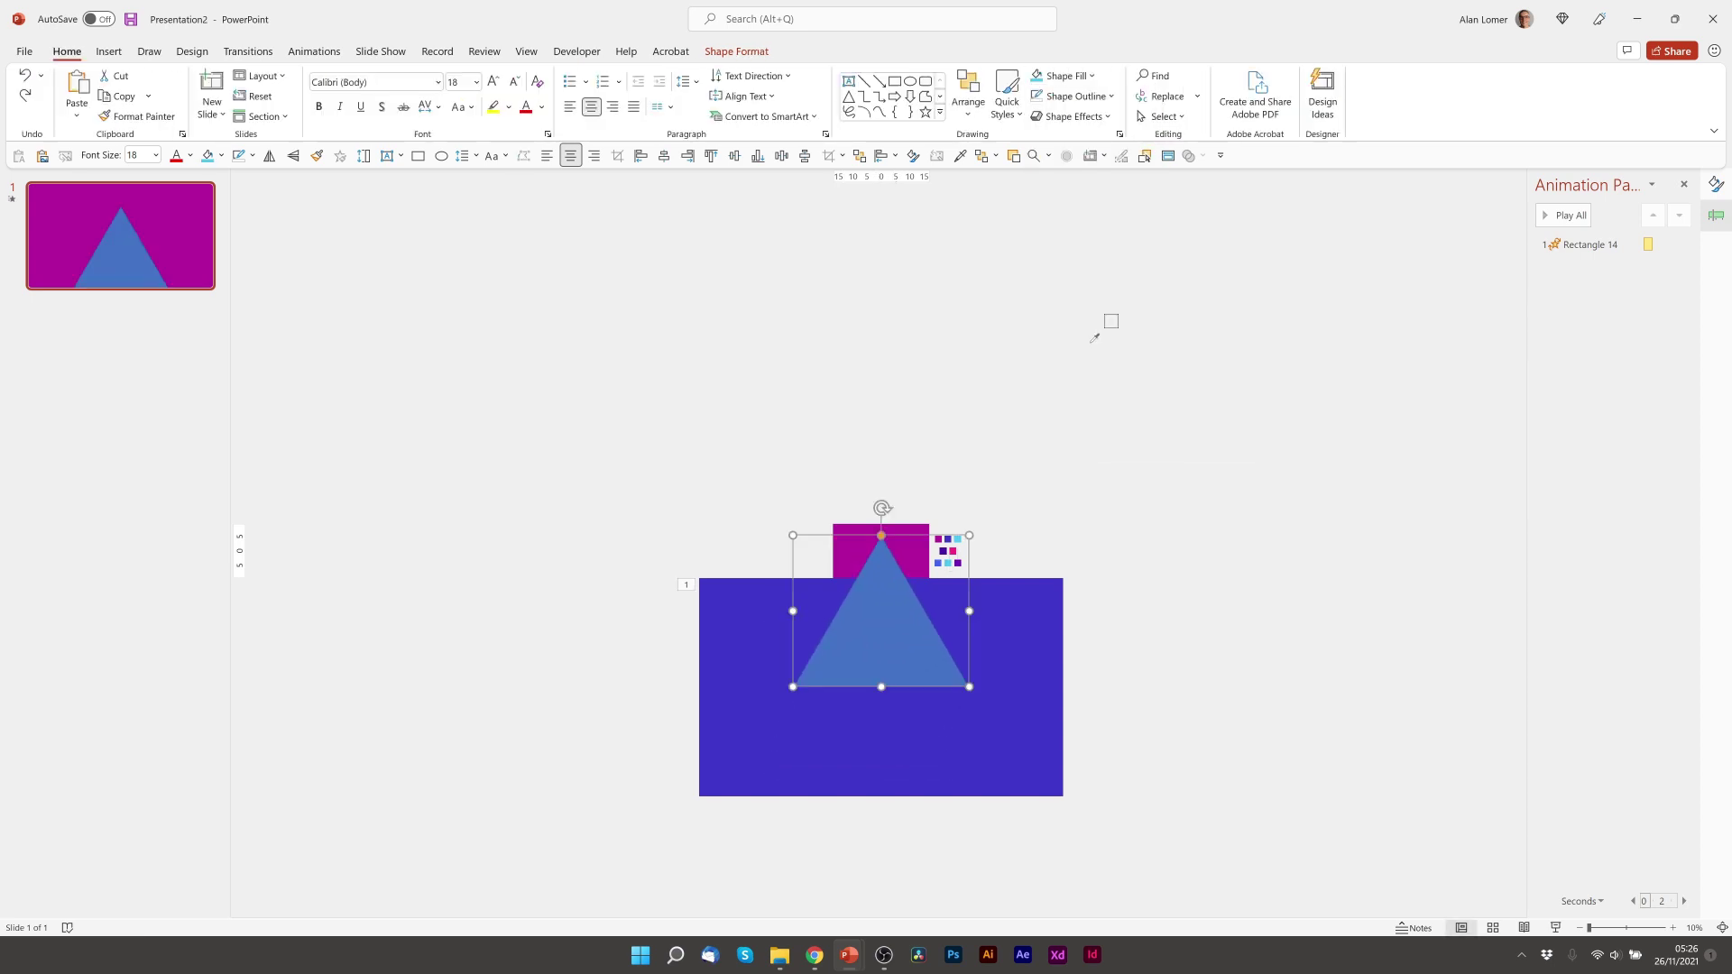
{"action": "left_click", "coordinate": [959, 539]}
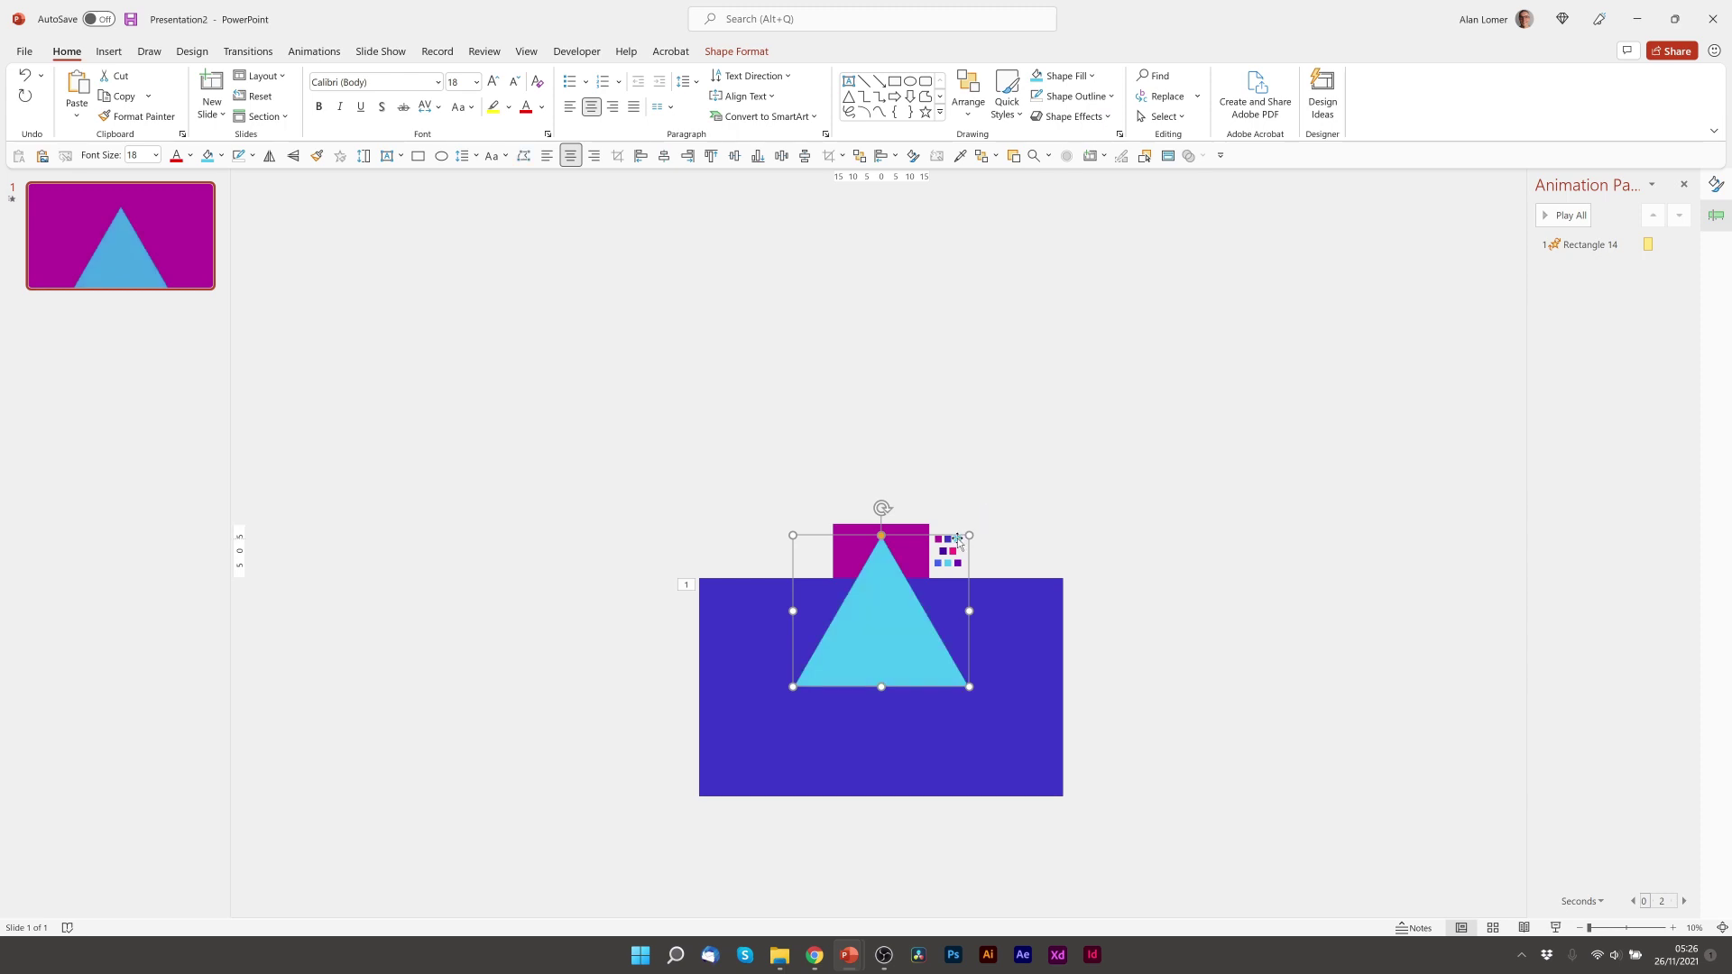
{"action": "left_click", "coordinate": [1084, 100]}
{"action": "left_click", "coordinate": [1080, 317]}
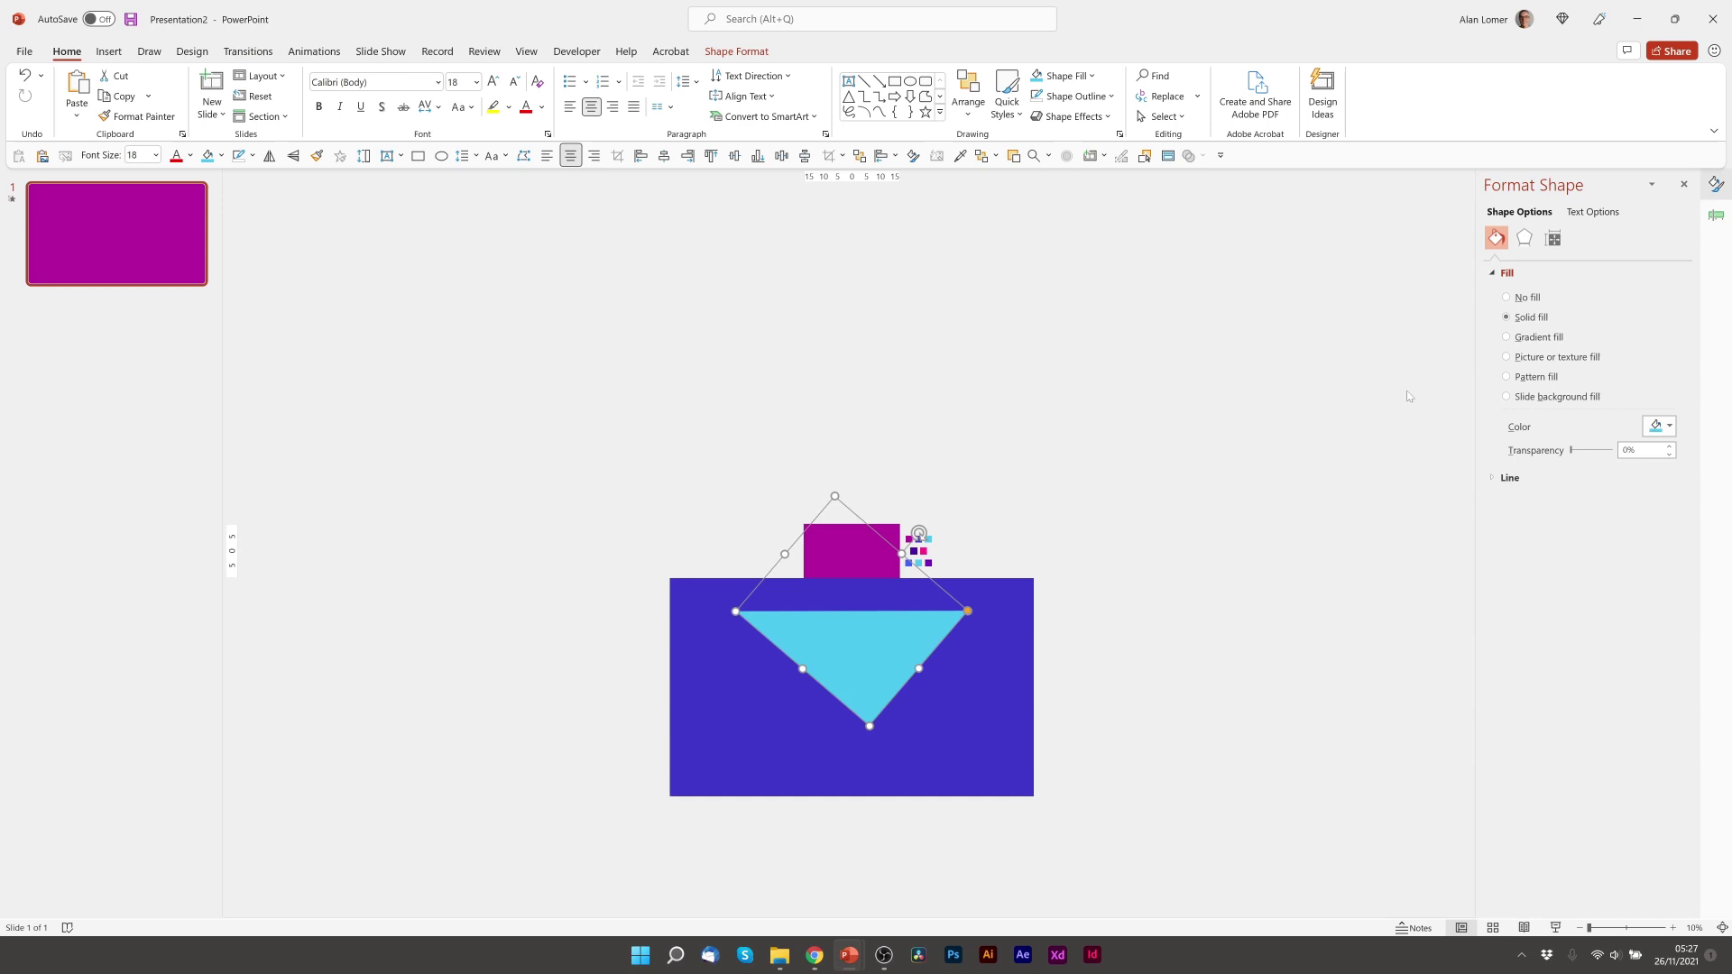
Lock the triangle's aspect ratio, set its width to 93 cm, and align it with the rectangle's top
{"action": "left_click", "coordinate": [1553, 240]}
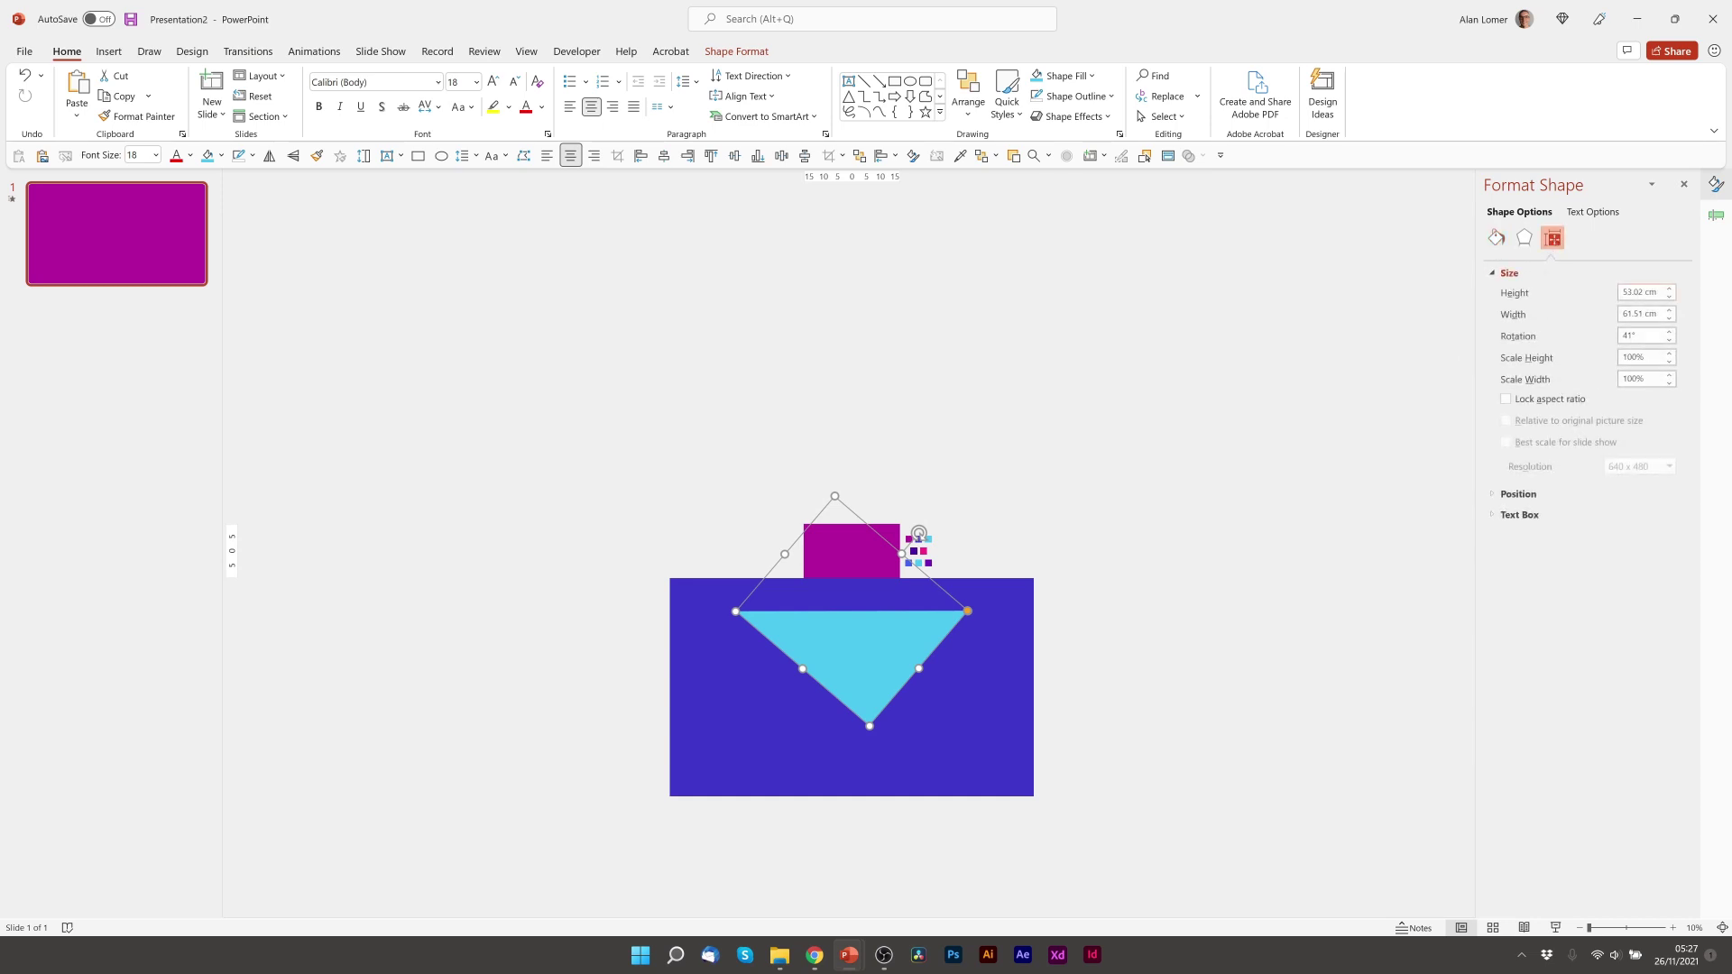
{"action": "left_click", "coordinate": [1506, 399]}
{"action": "left_click", "coordinate": [1516, 293]}
{"action": "key", "text": "Tab"}
{"action": "type", "text": "93"}
{"action": "key", "text": "Tab"}
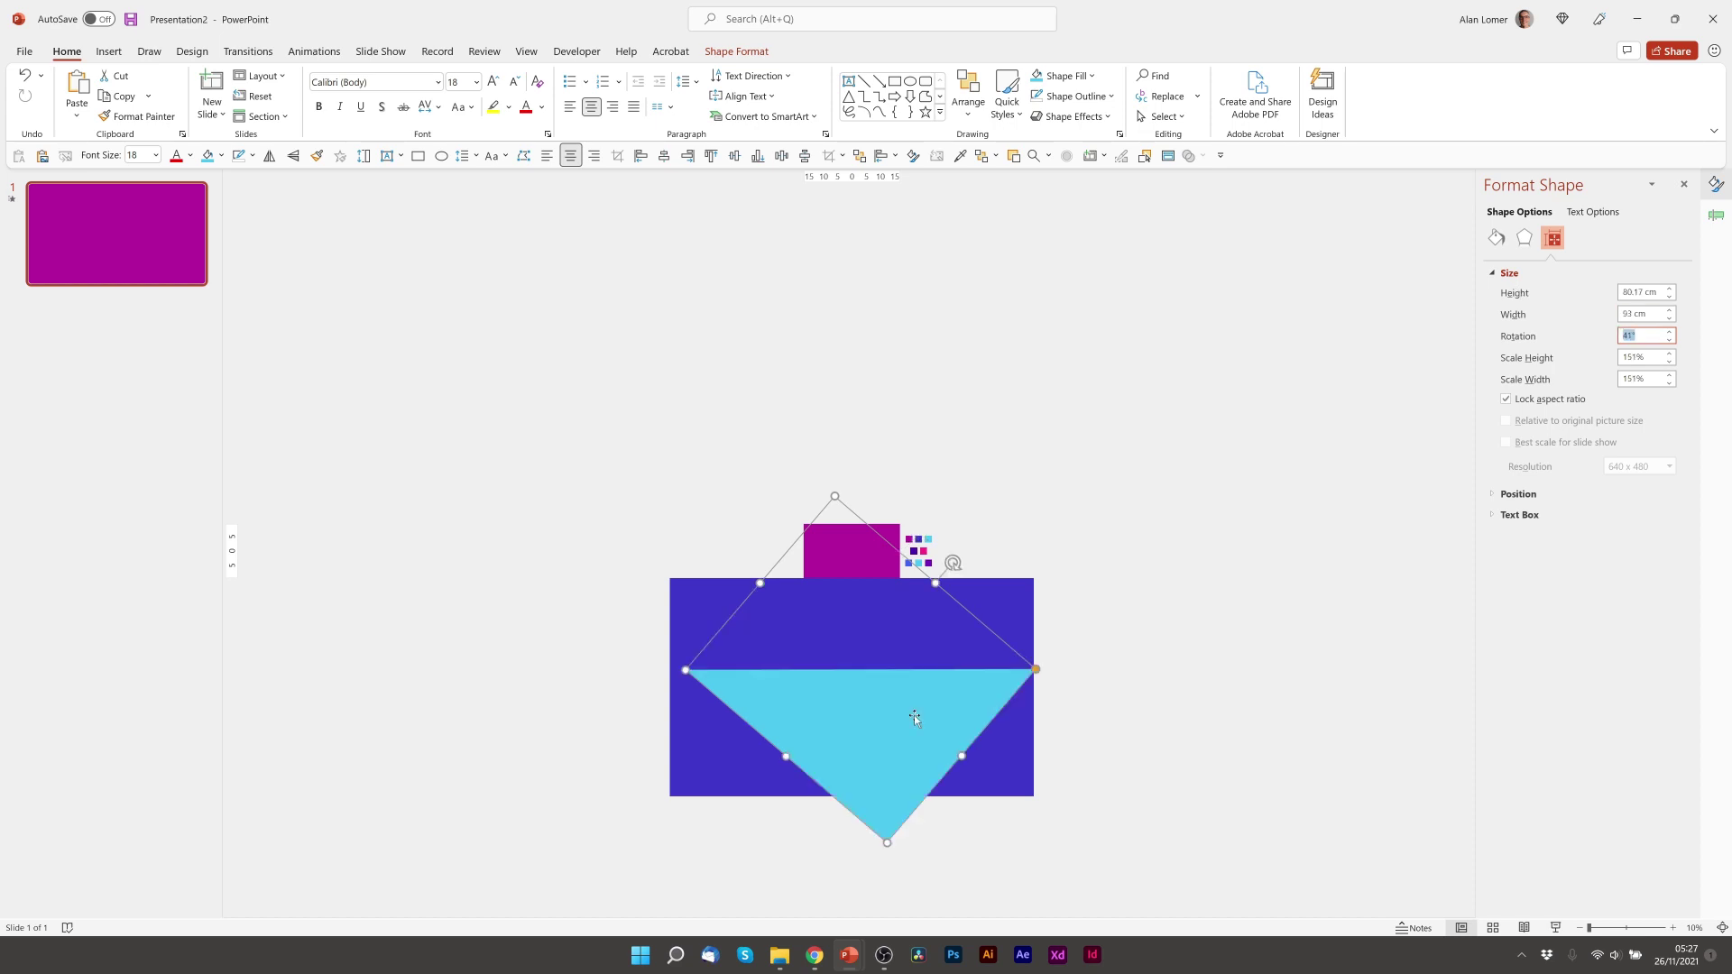
{"action": "left_click_drag", "start_coordinate": [913, 719], "coordinate": [902, 623]}
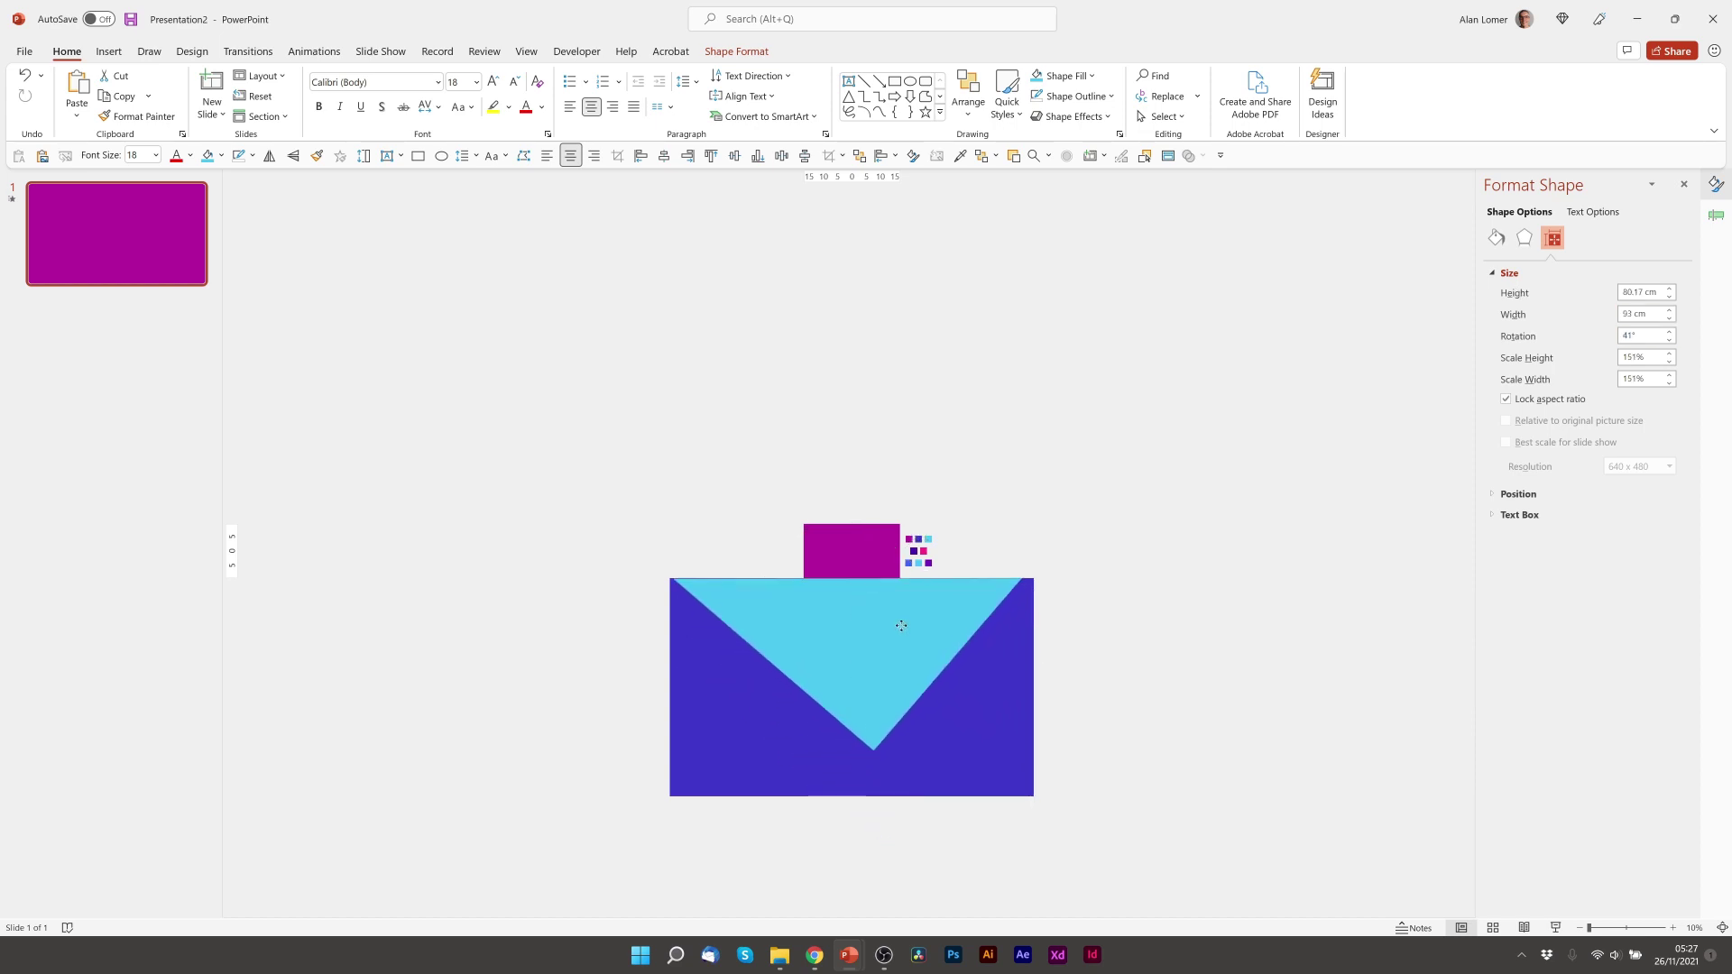
Give the triangle a Quarter Spin counterclockwise with 2-second smooth end, starting With Previous
{"action": "left_click", "coordinate": [315, 51]}
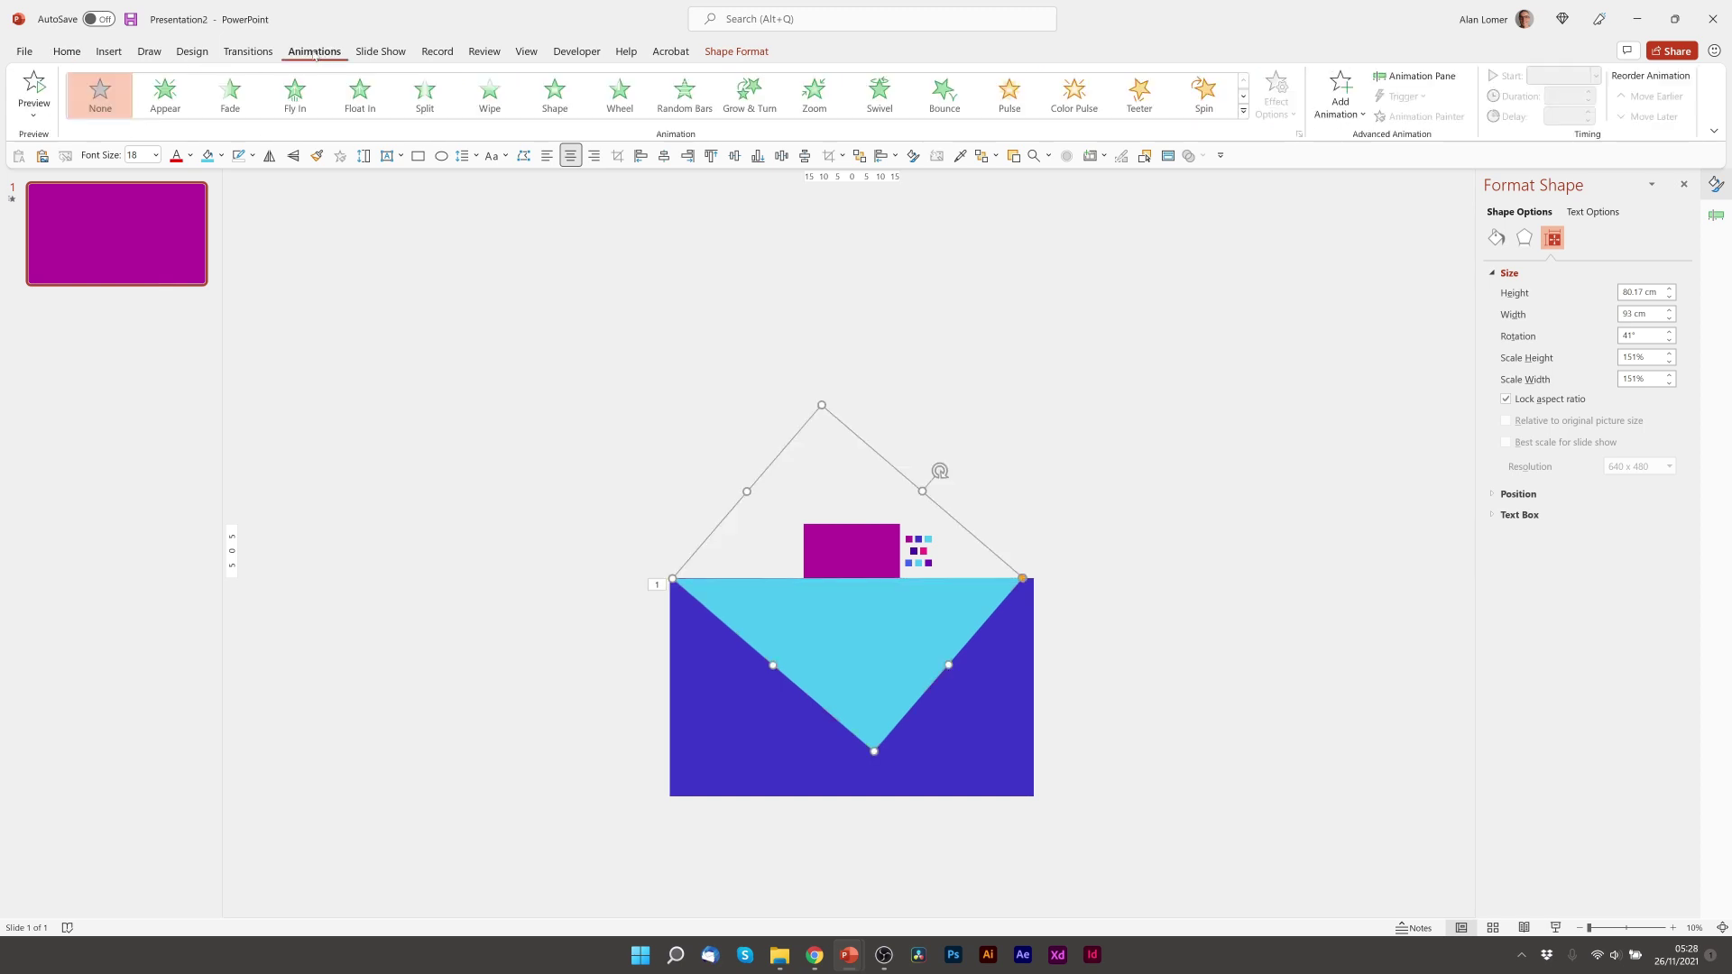
{"action": "left_click", "coordinate": [1200, 94]}
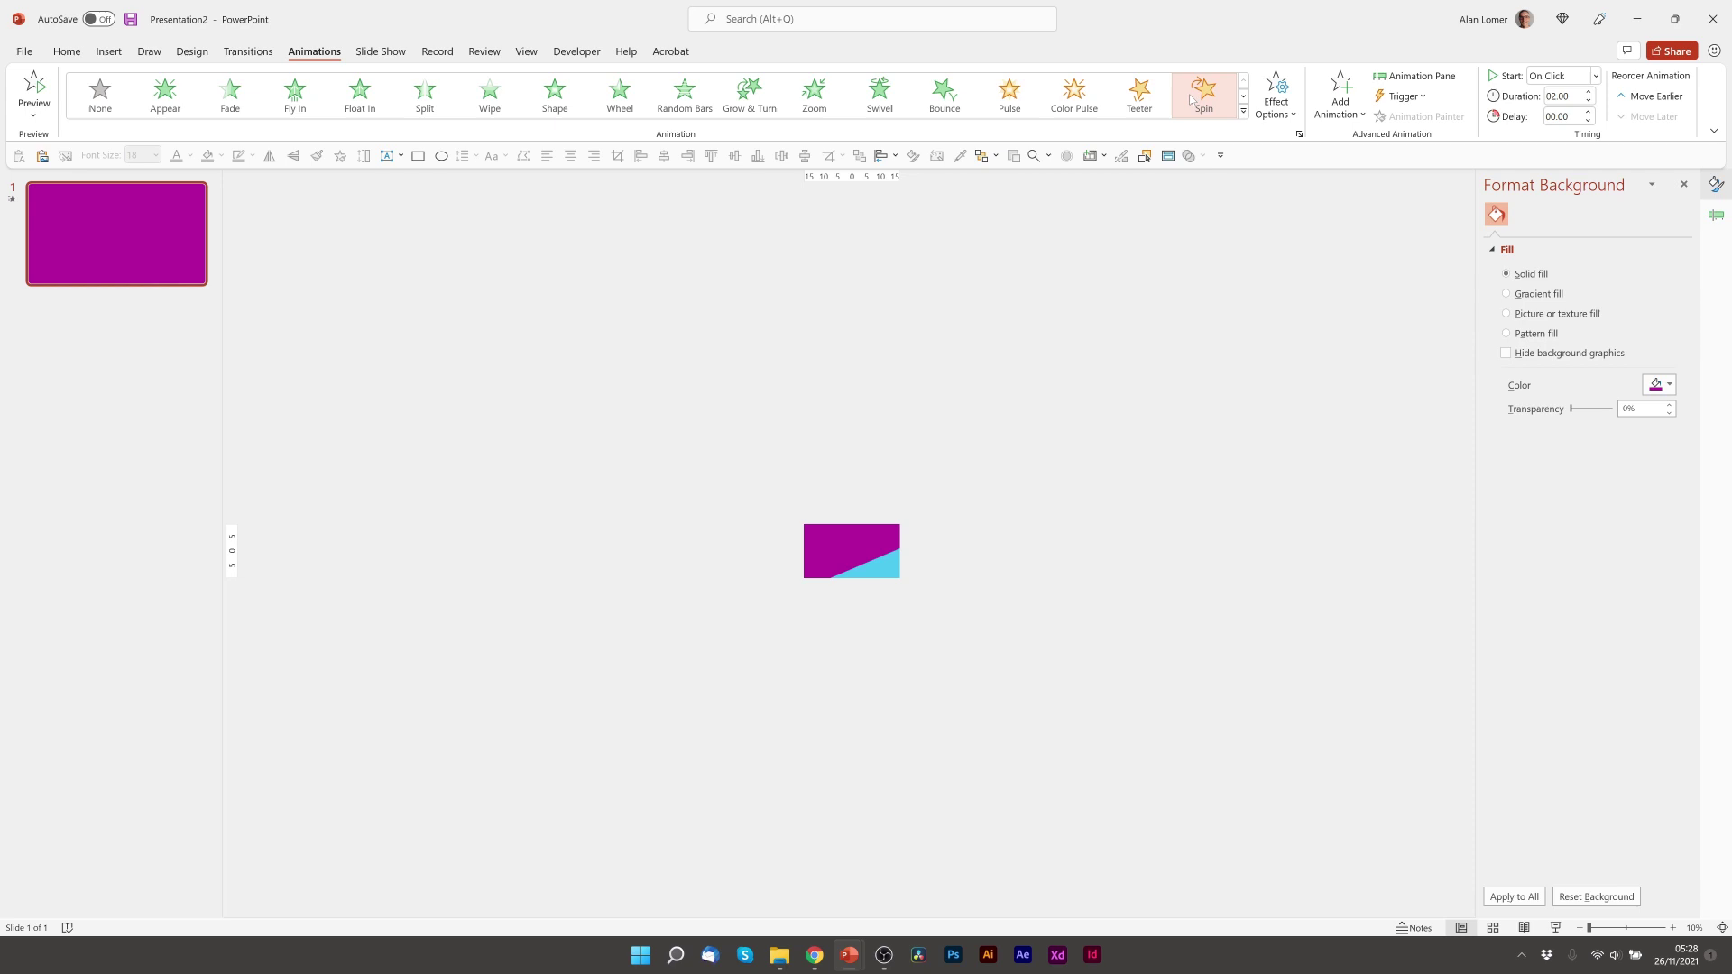
{"action": "left_click", "coordinate": [1414, 76]}
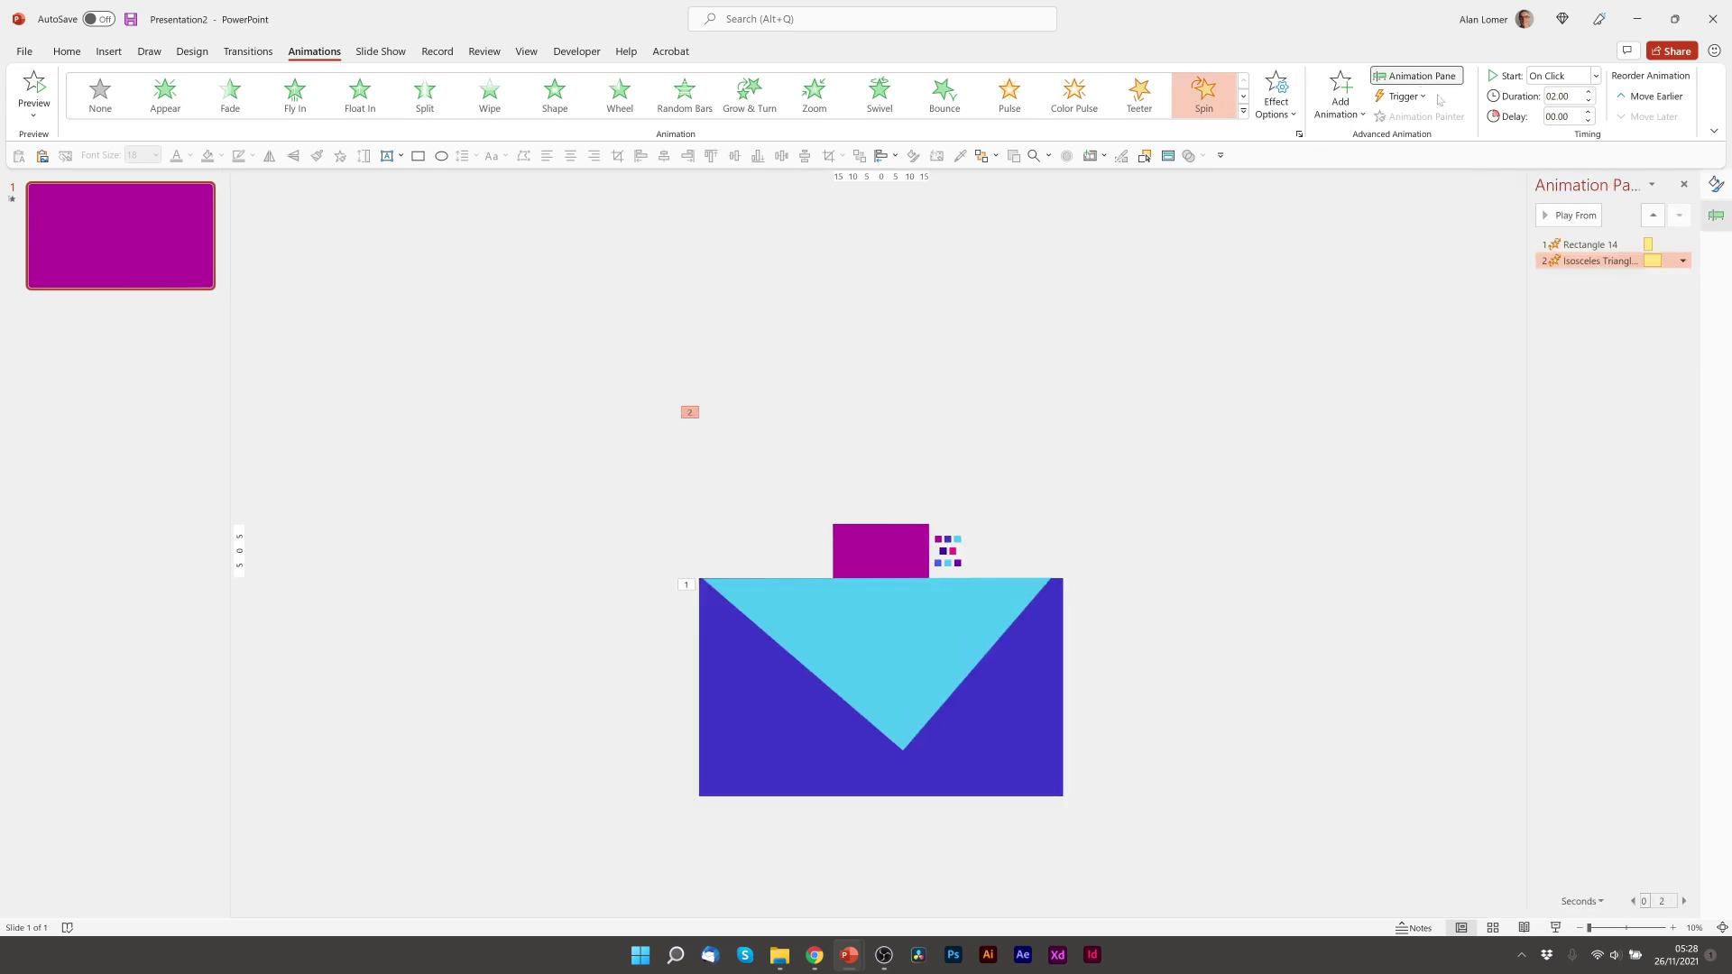
{"action": "double_click", "coordinate": [1595, 260]}
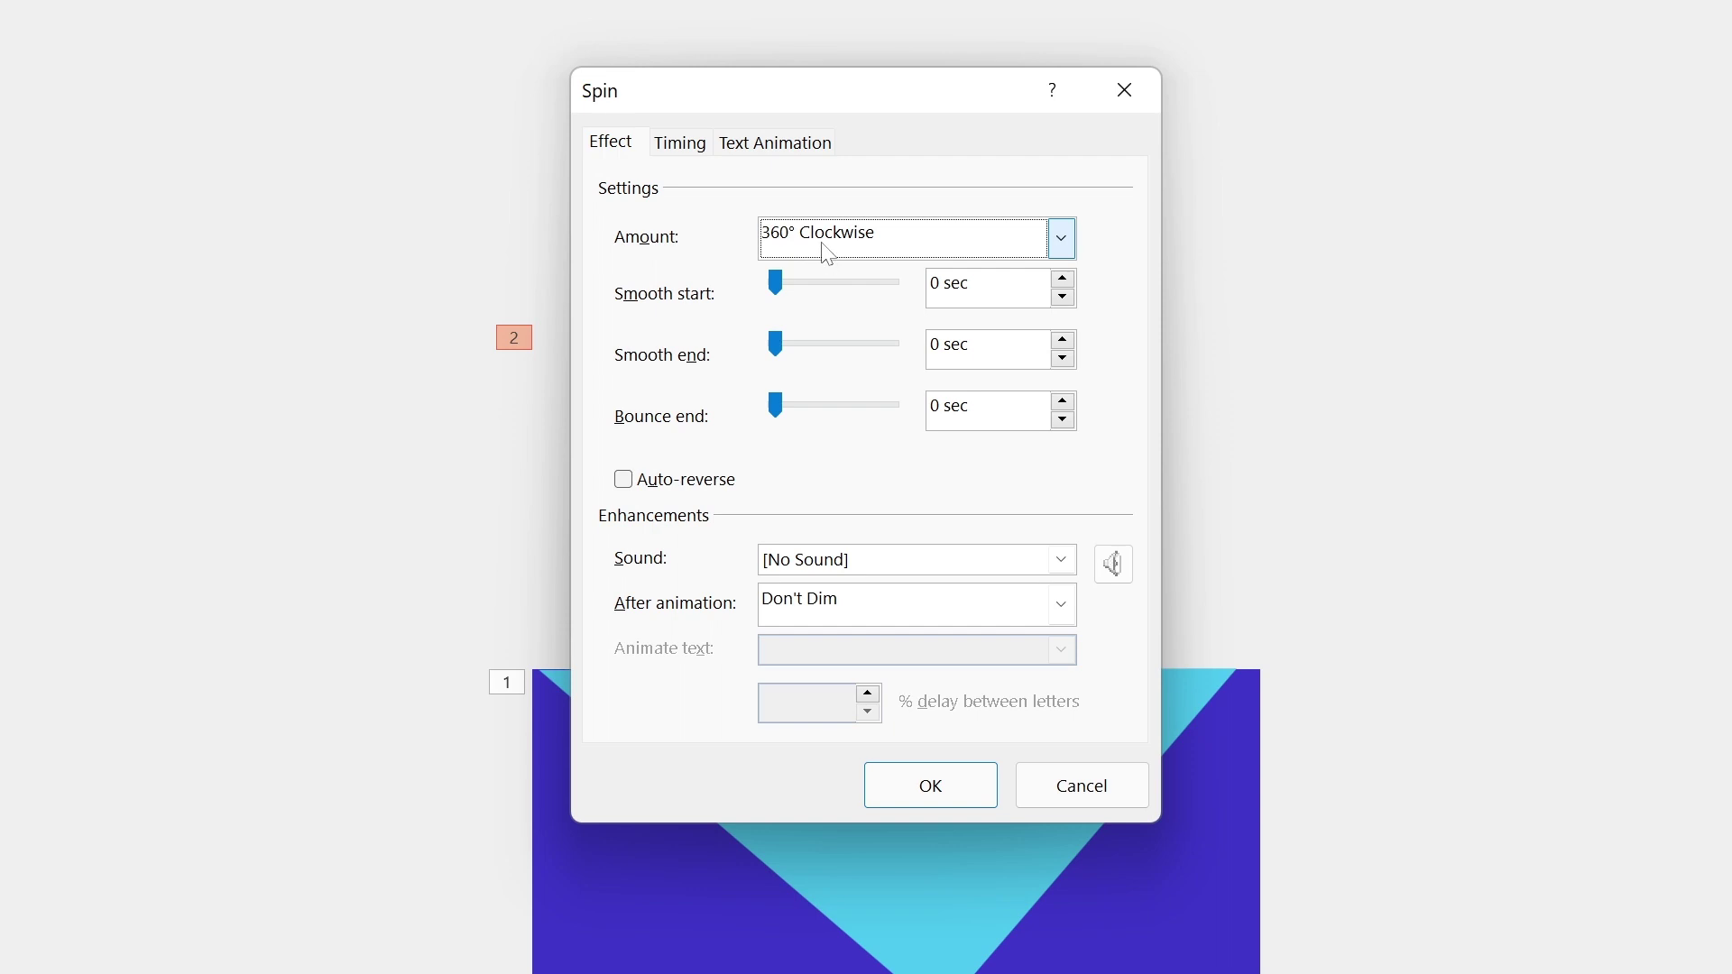
{"action": "left_click", "coordinate": [819, 365]}
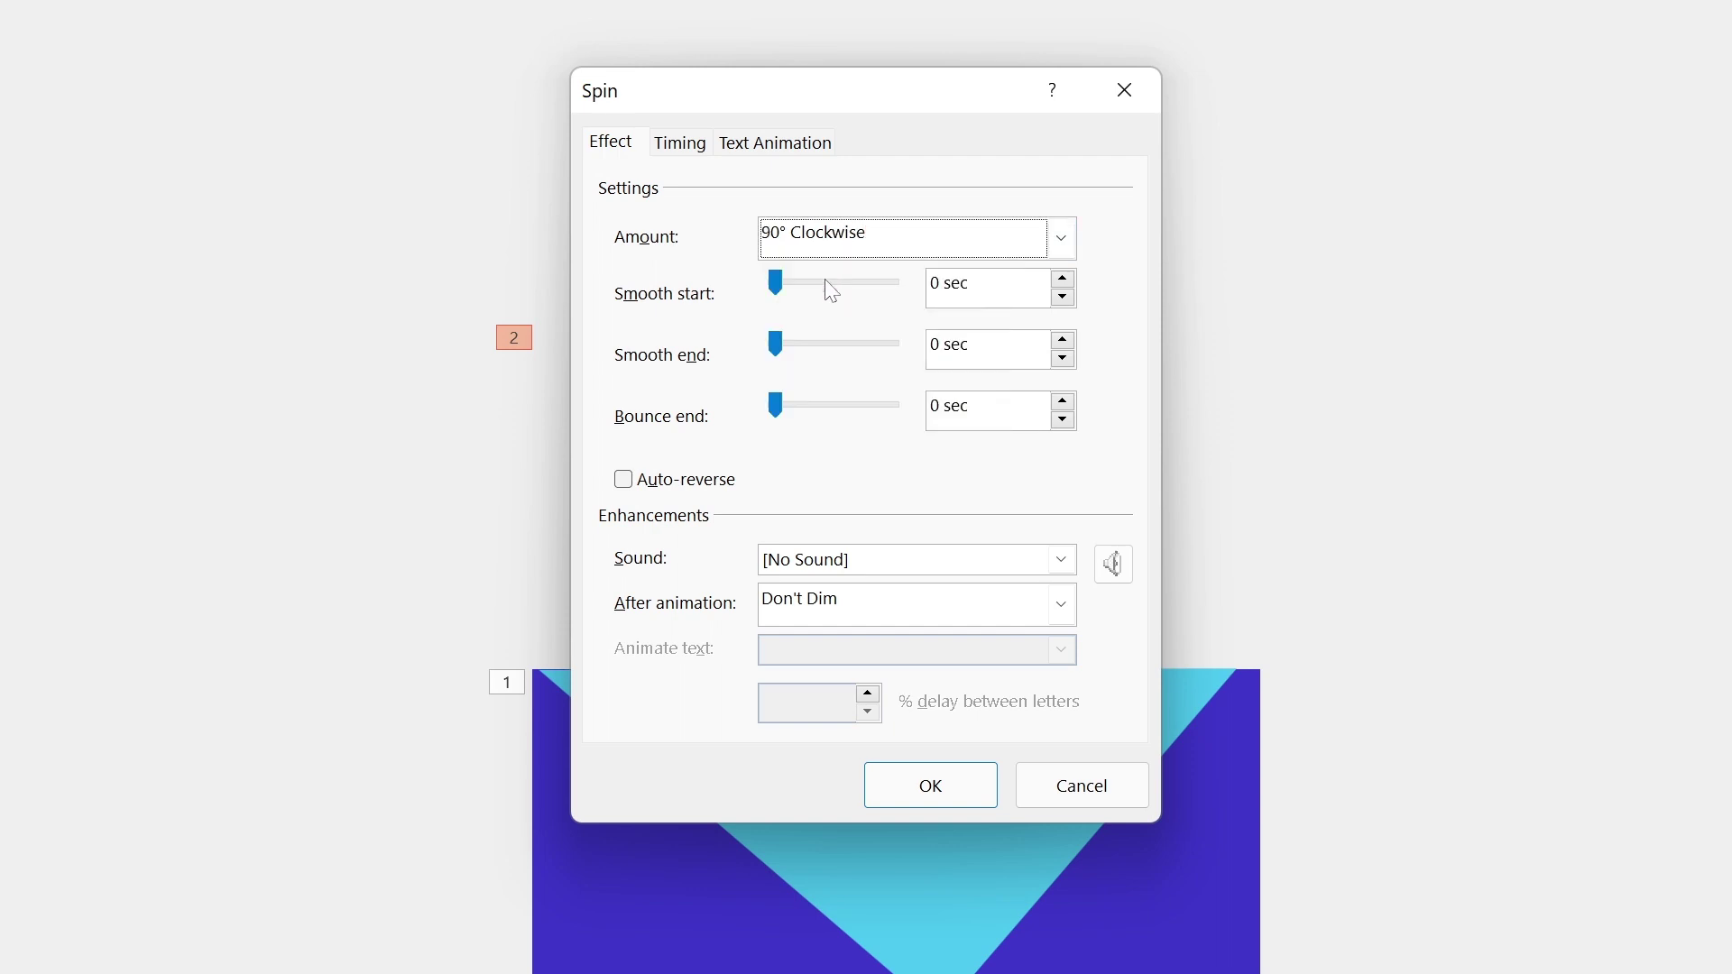
{"action": "left_click", "coordinate": [846, 242]}
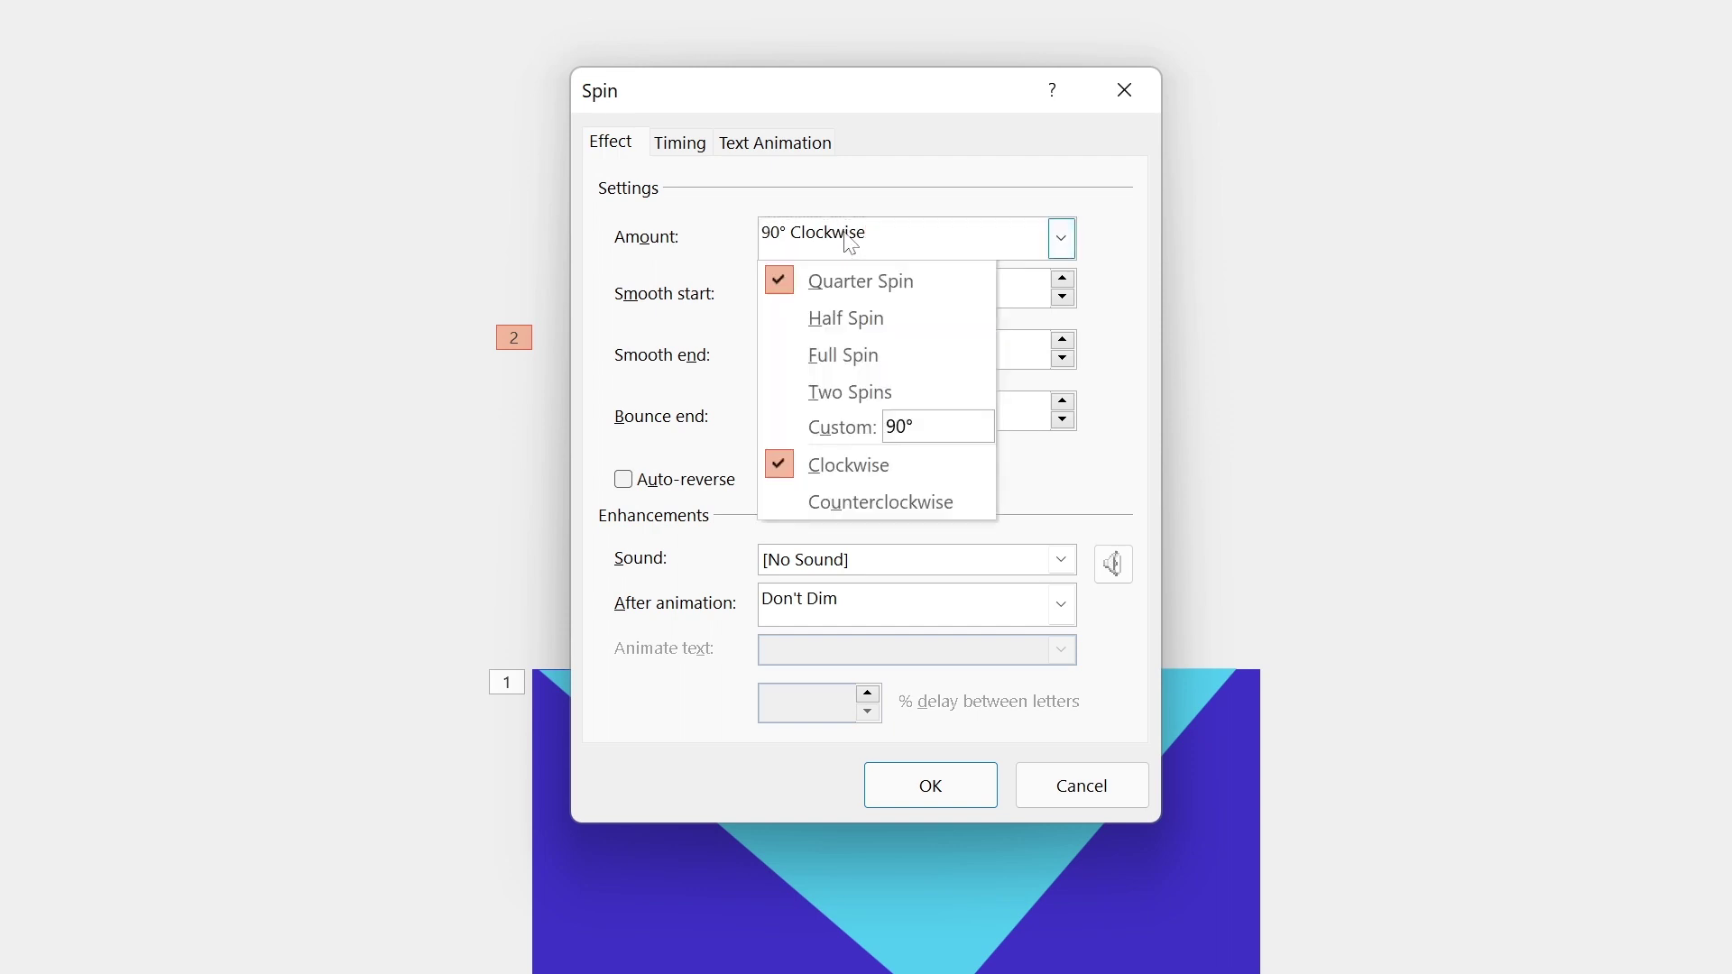
{"action": "left_click", "coordinate": [840, 500]}
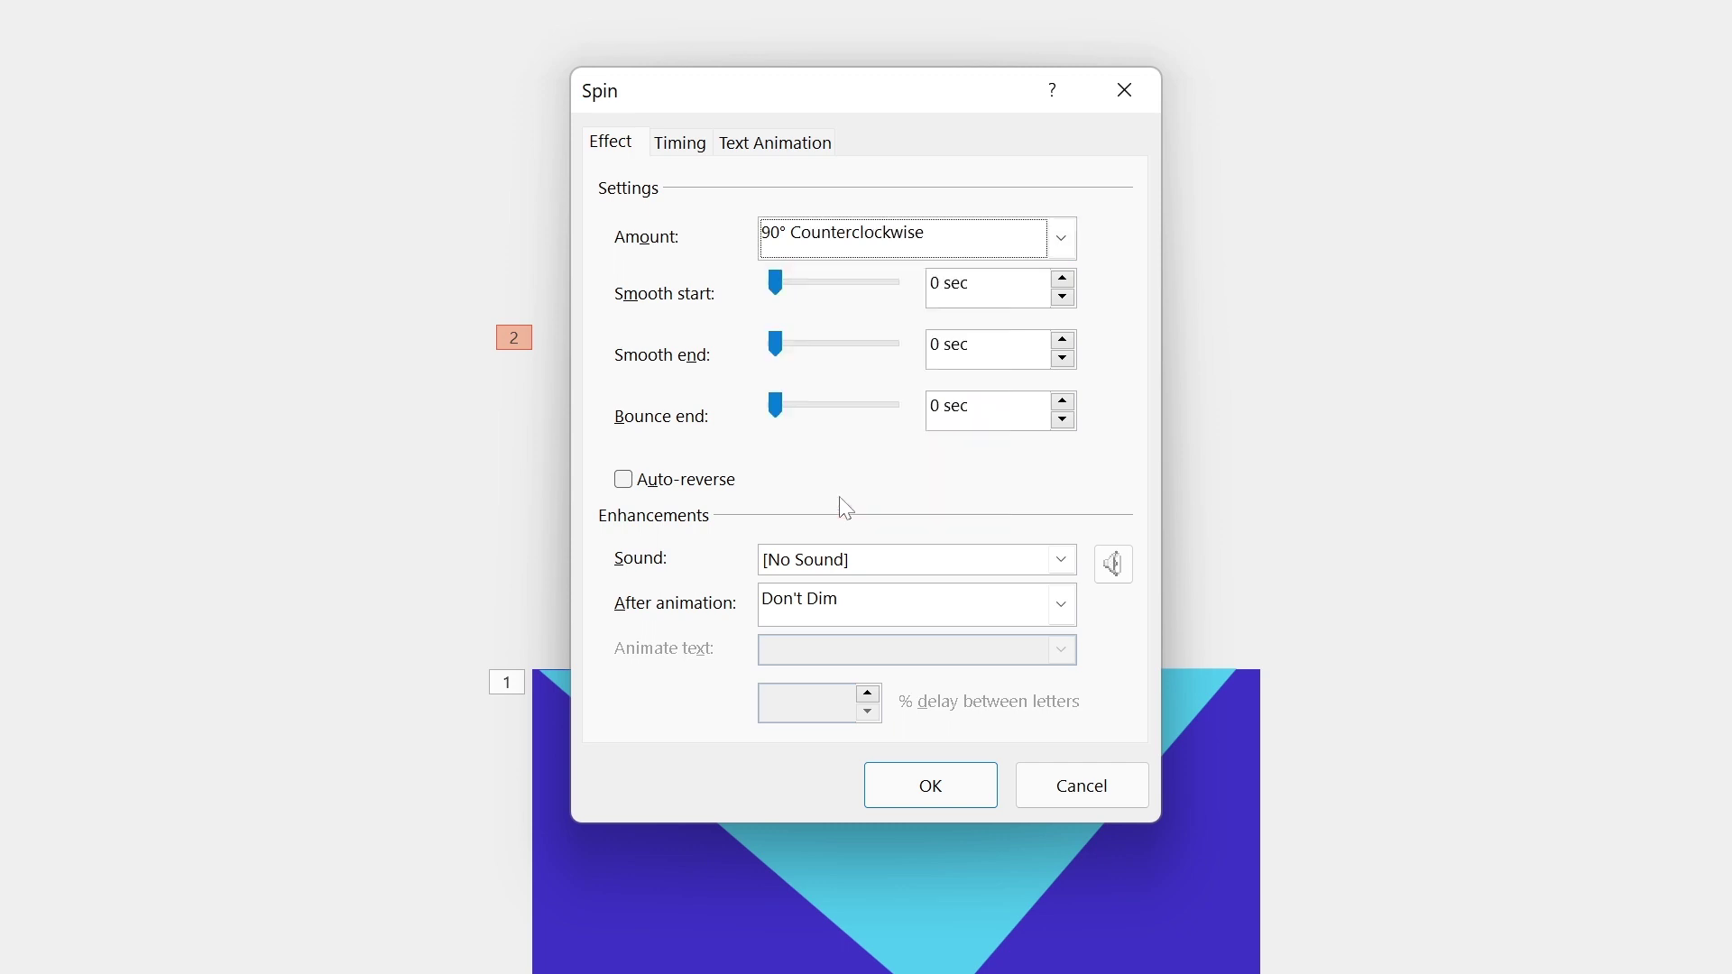
{"action": "left_click_drag", "start_coordinate": [783, 354], "coordinate": [948, 360]}
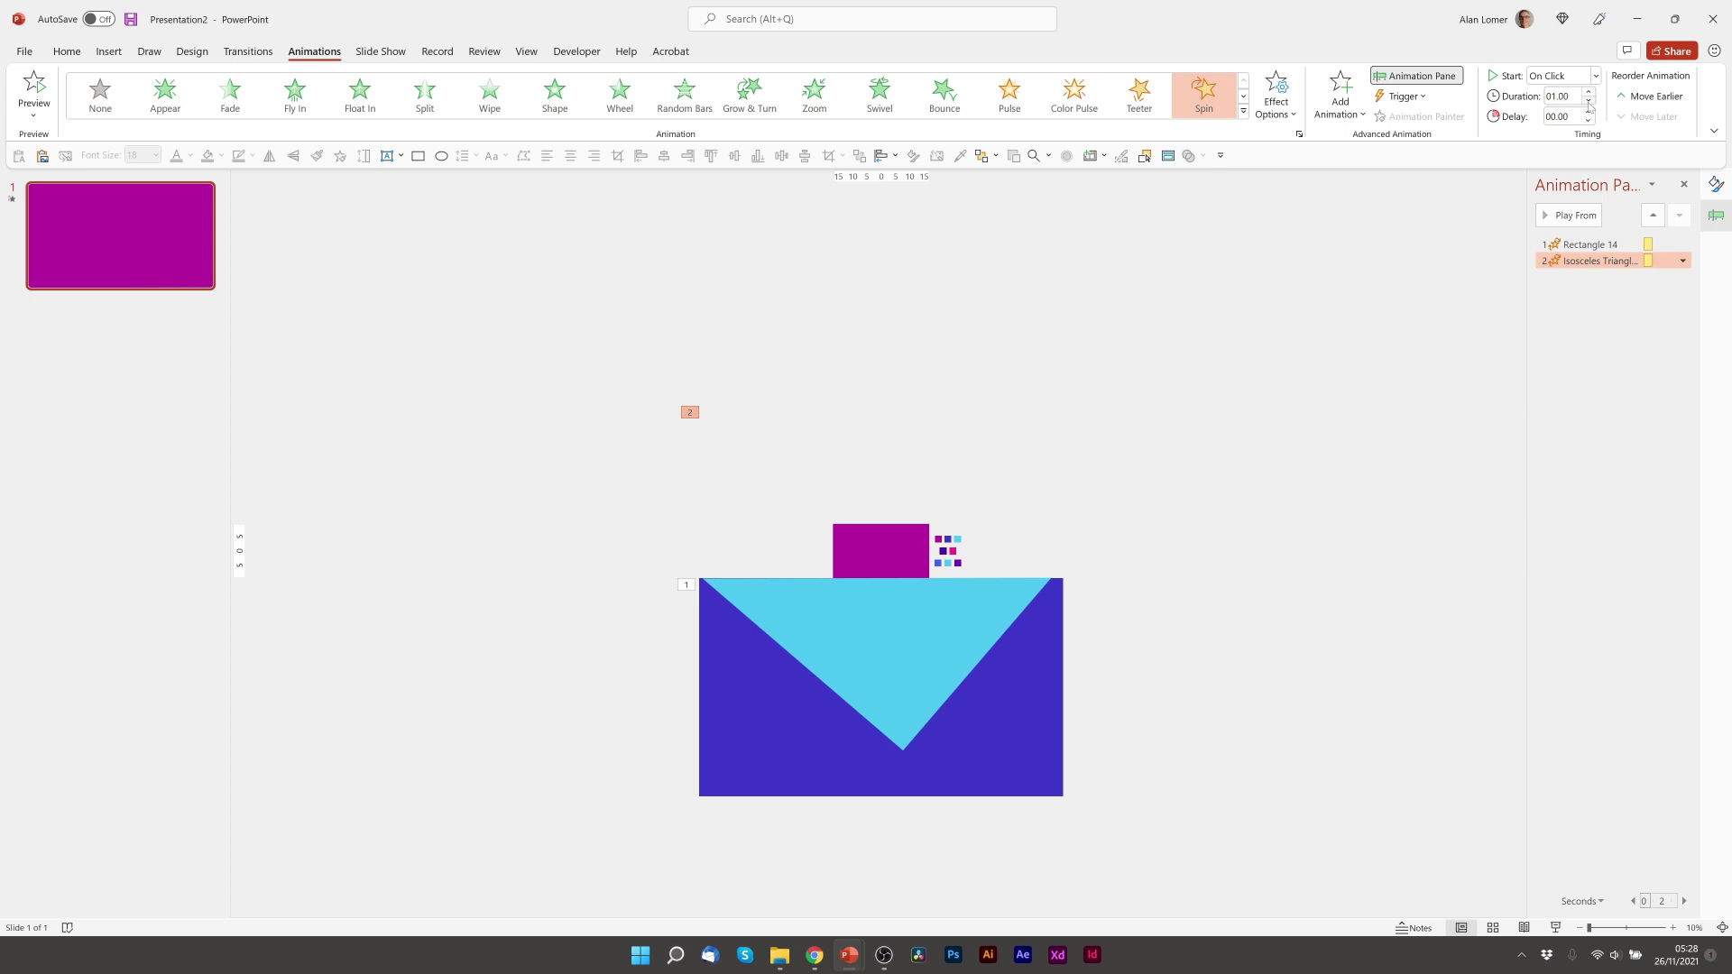
{"action": "left_click", "coordinate": [1545, 79]}
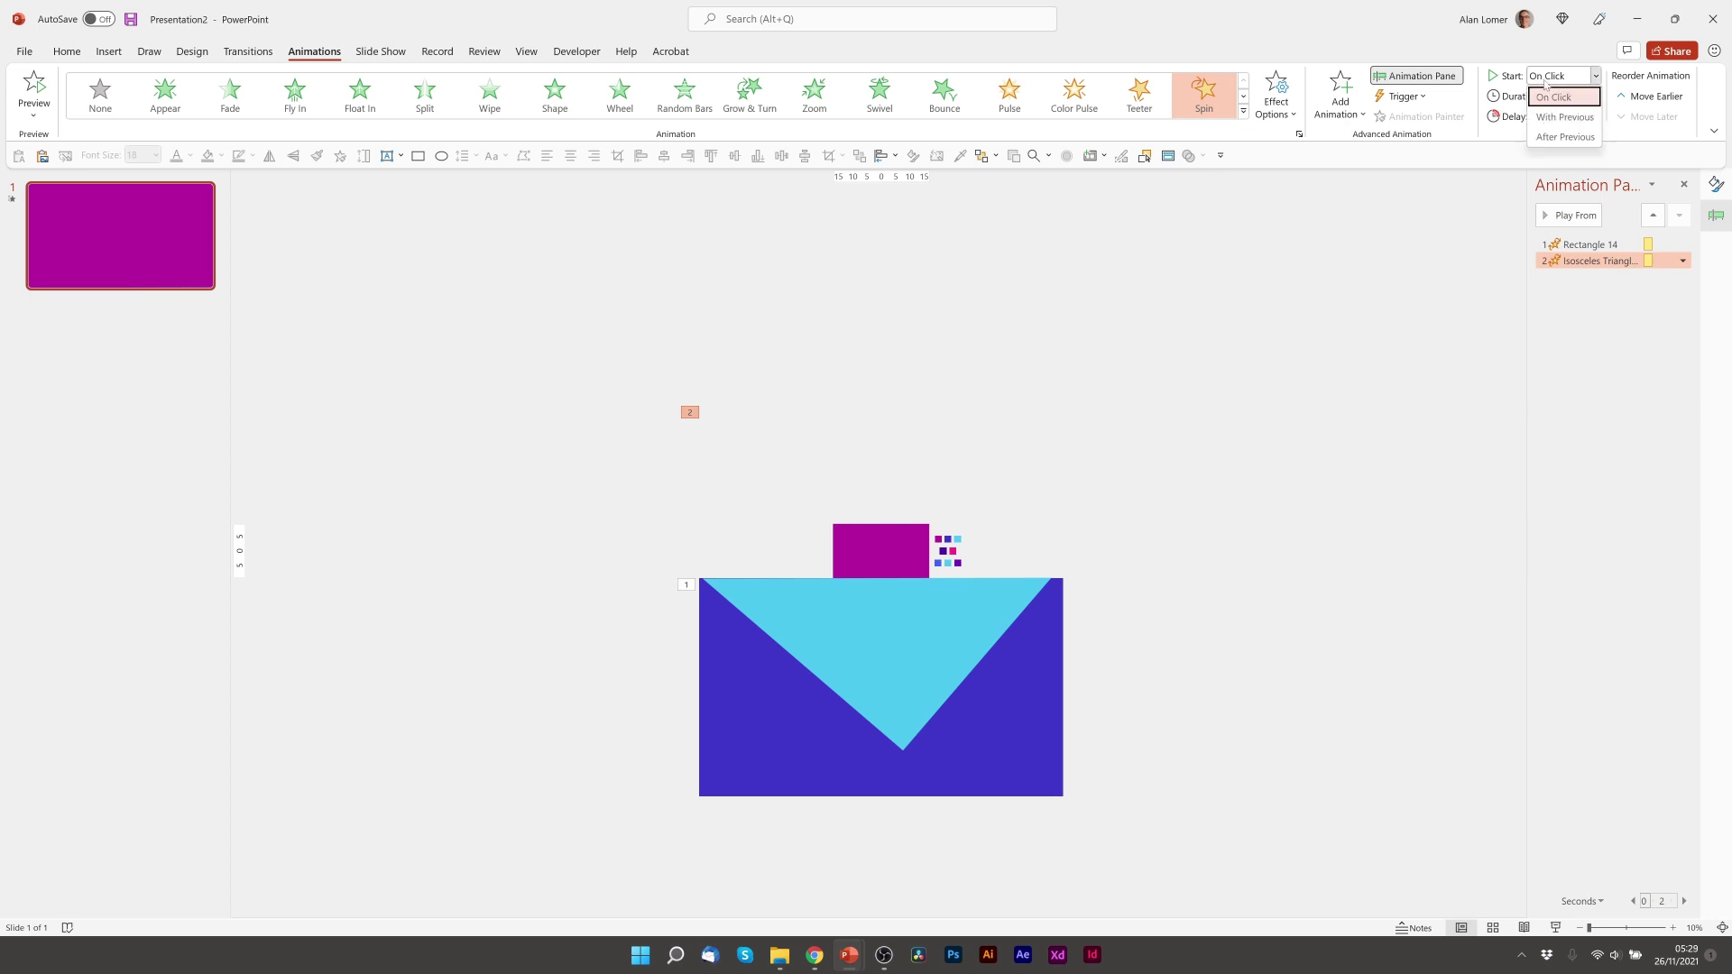
{"action": "left_click", "coordinate": [1552, 118]}
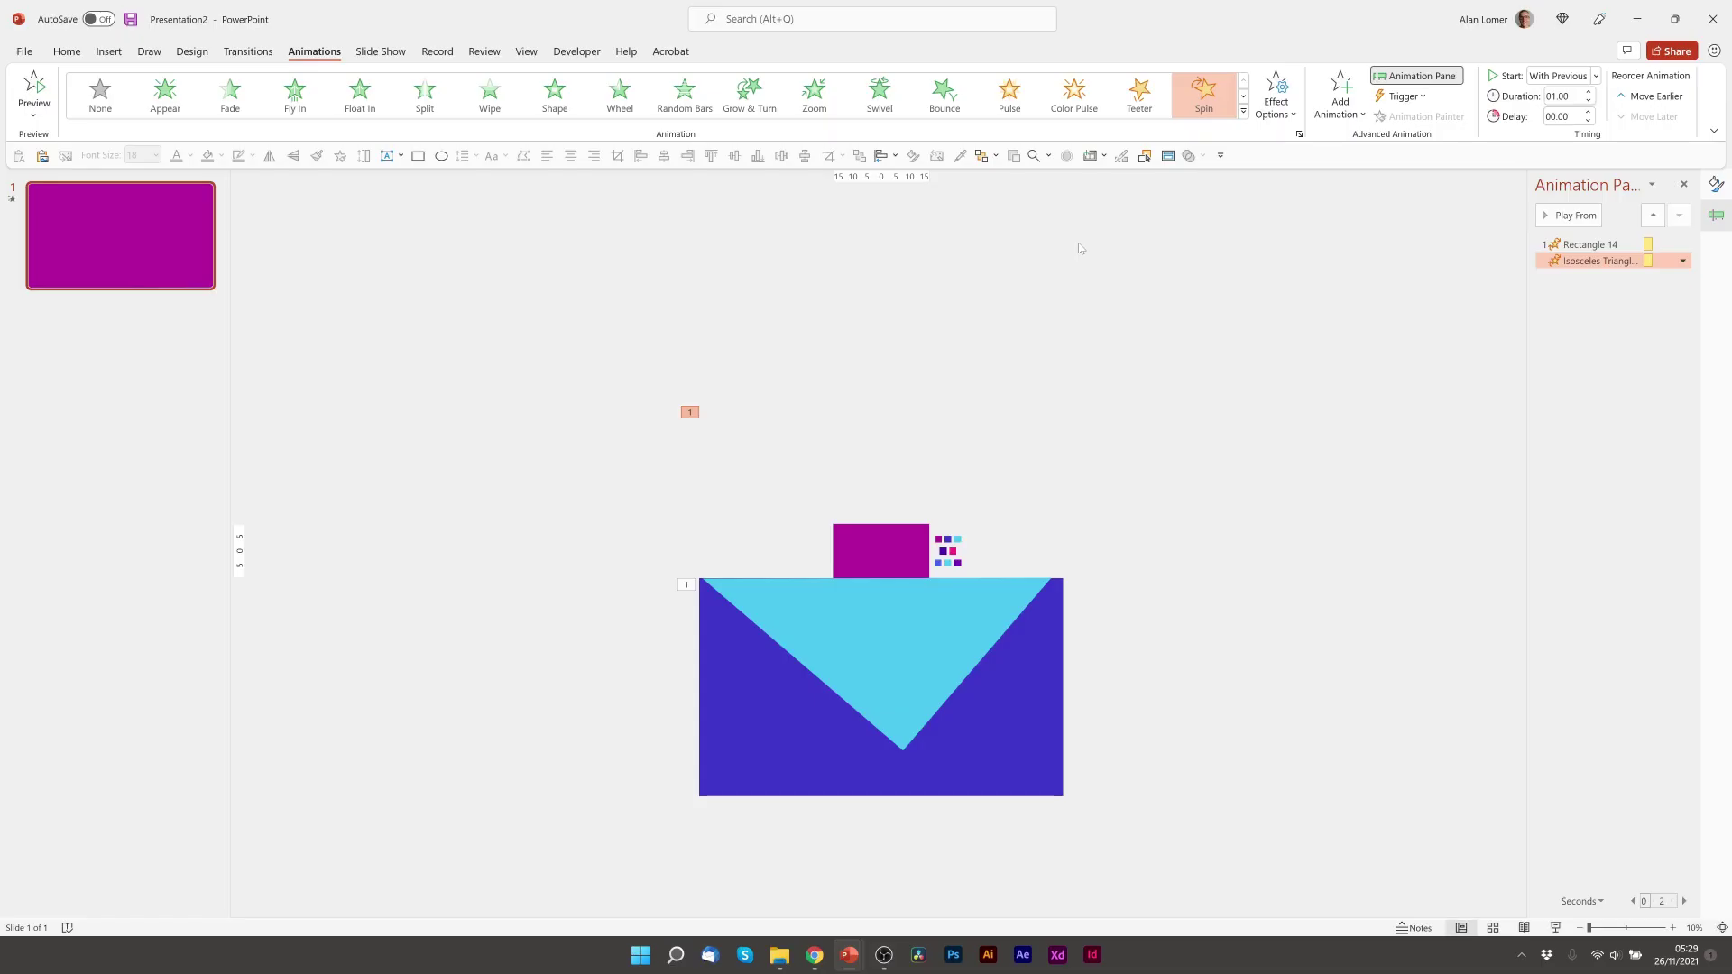
Paste the 'USING SPIN ANIMATION' and 'CUSTOM SLIDE TRANSITION' text boxes onto the zoomed-in slide
{"action": "left_click", "coordinate": [1673, 928]}
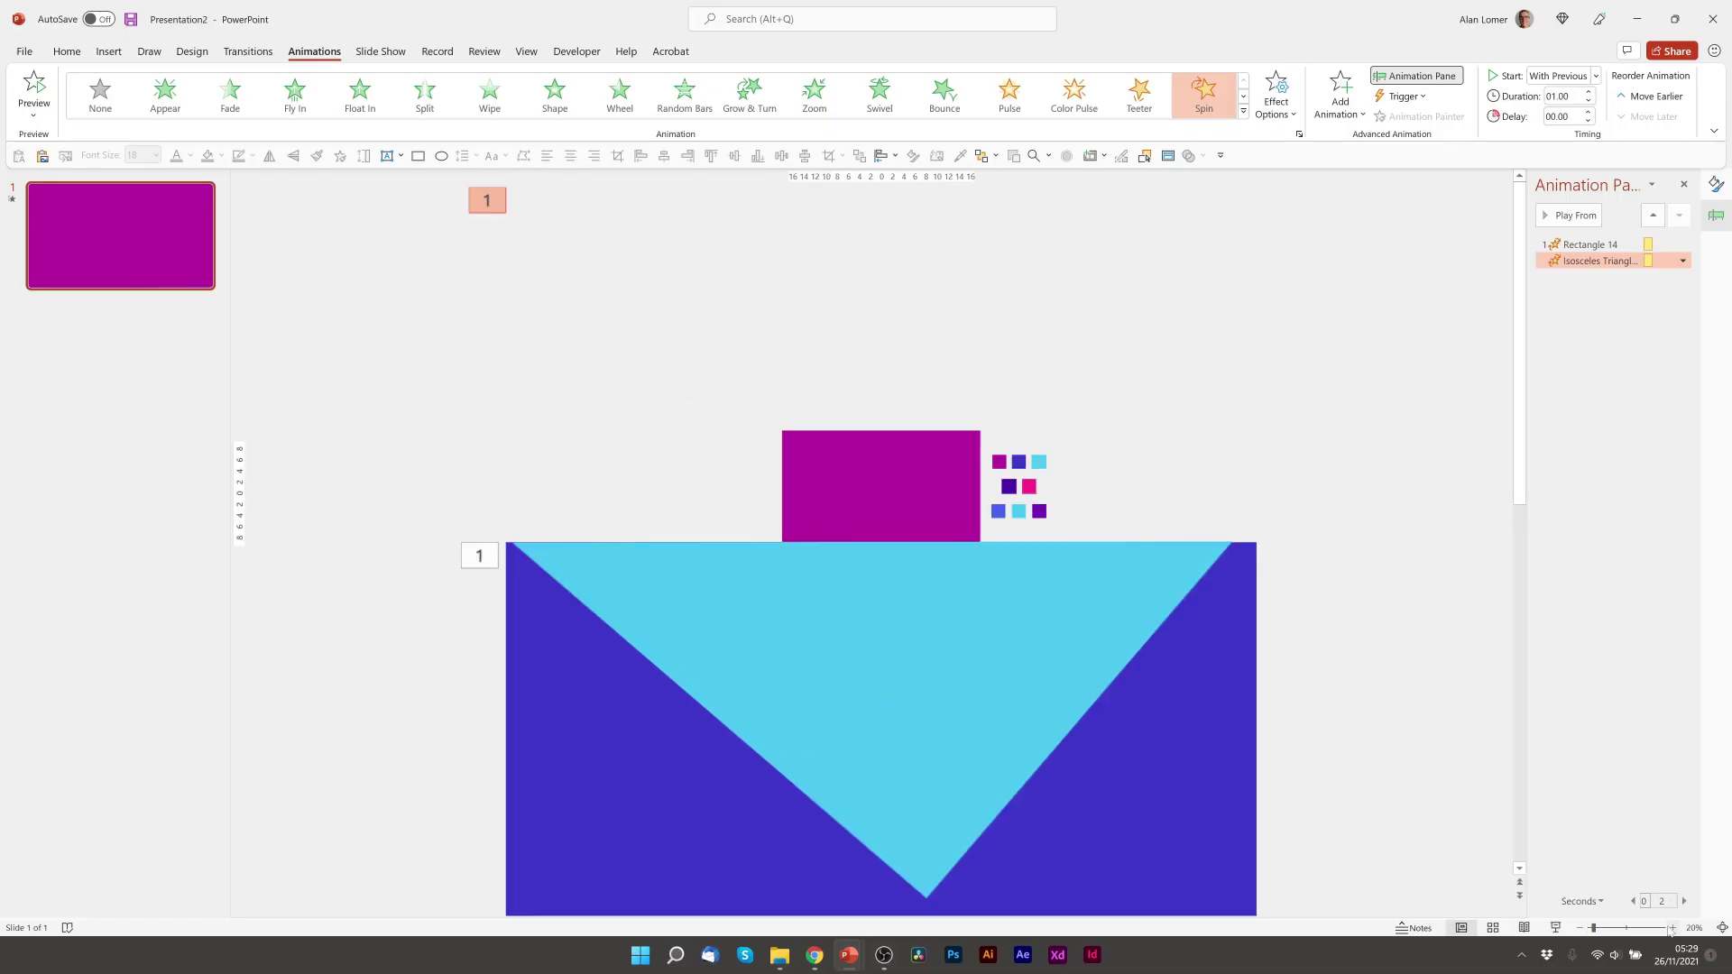
{"action": "left_click", "coordinate": [1673, 928]}
{"action": "left_click", "coordinate": [1672, 927]}
{"action": "left_click", "coordinate": [1673, 927]}
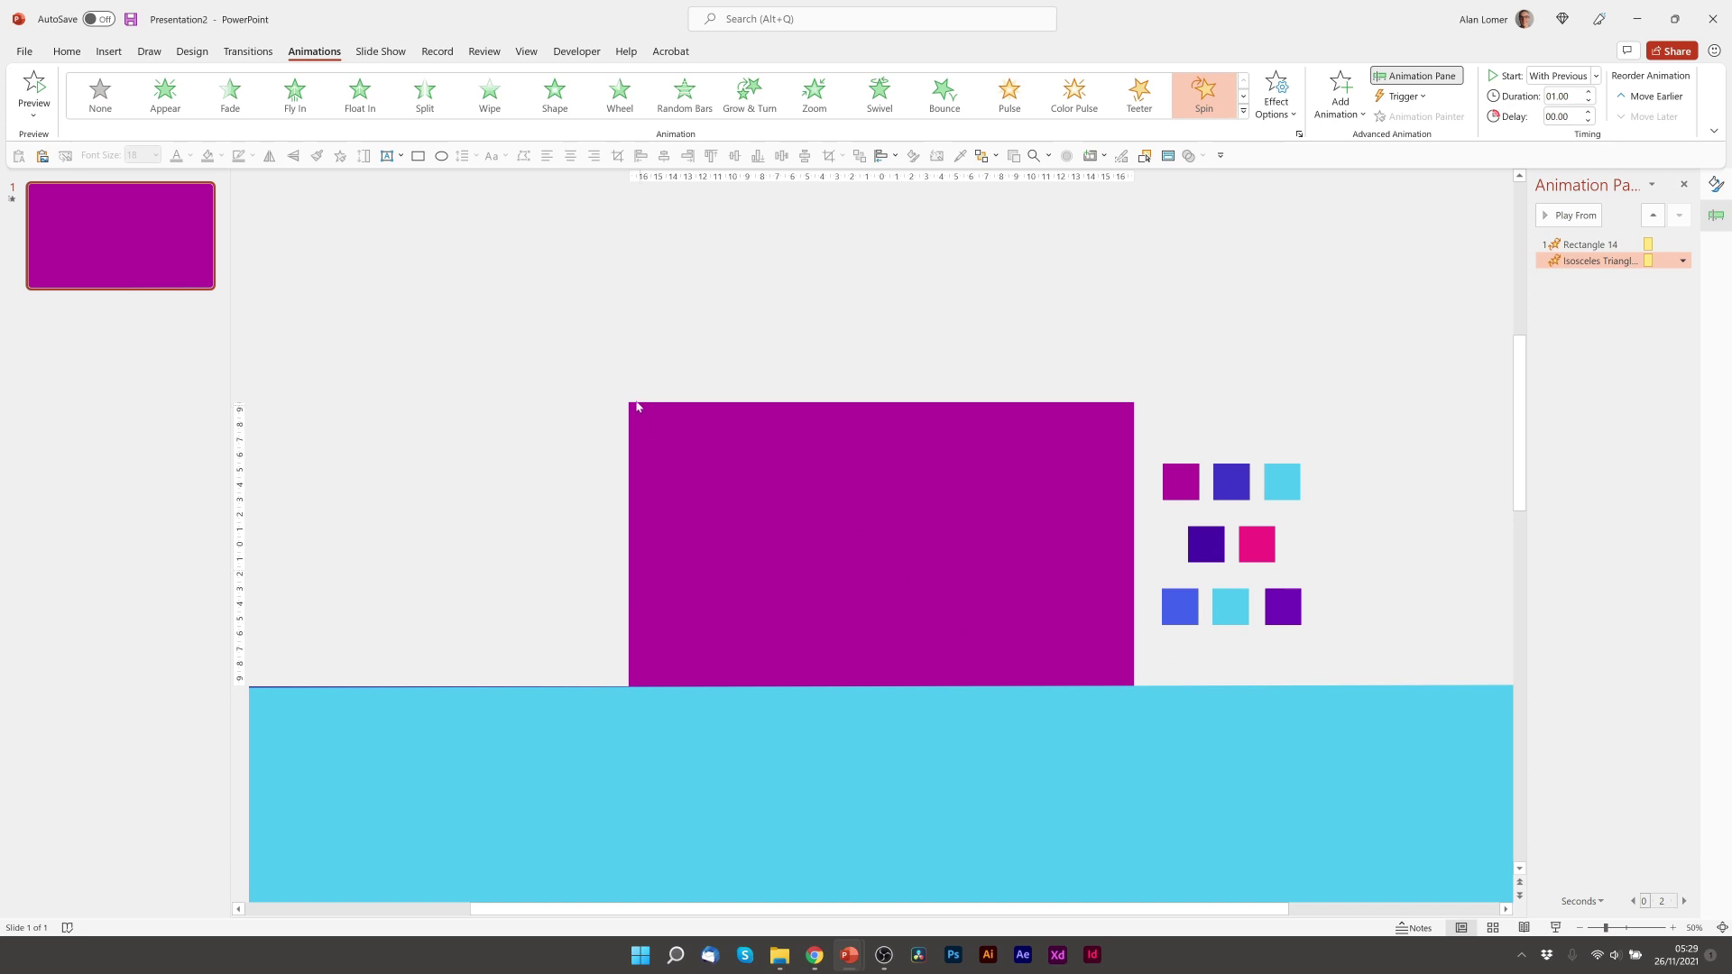
{"action": "key", "text": "ctrl+v"}
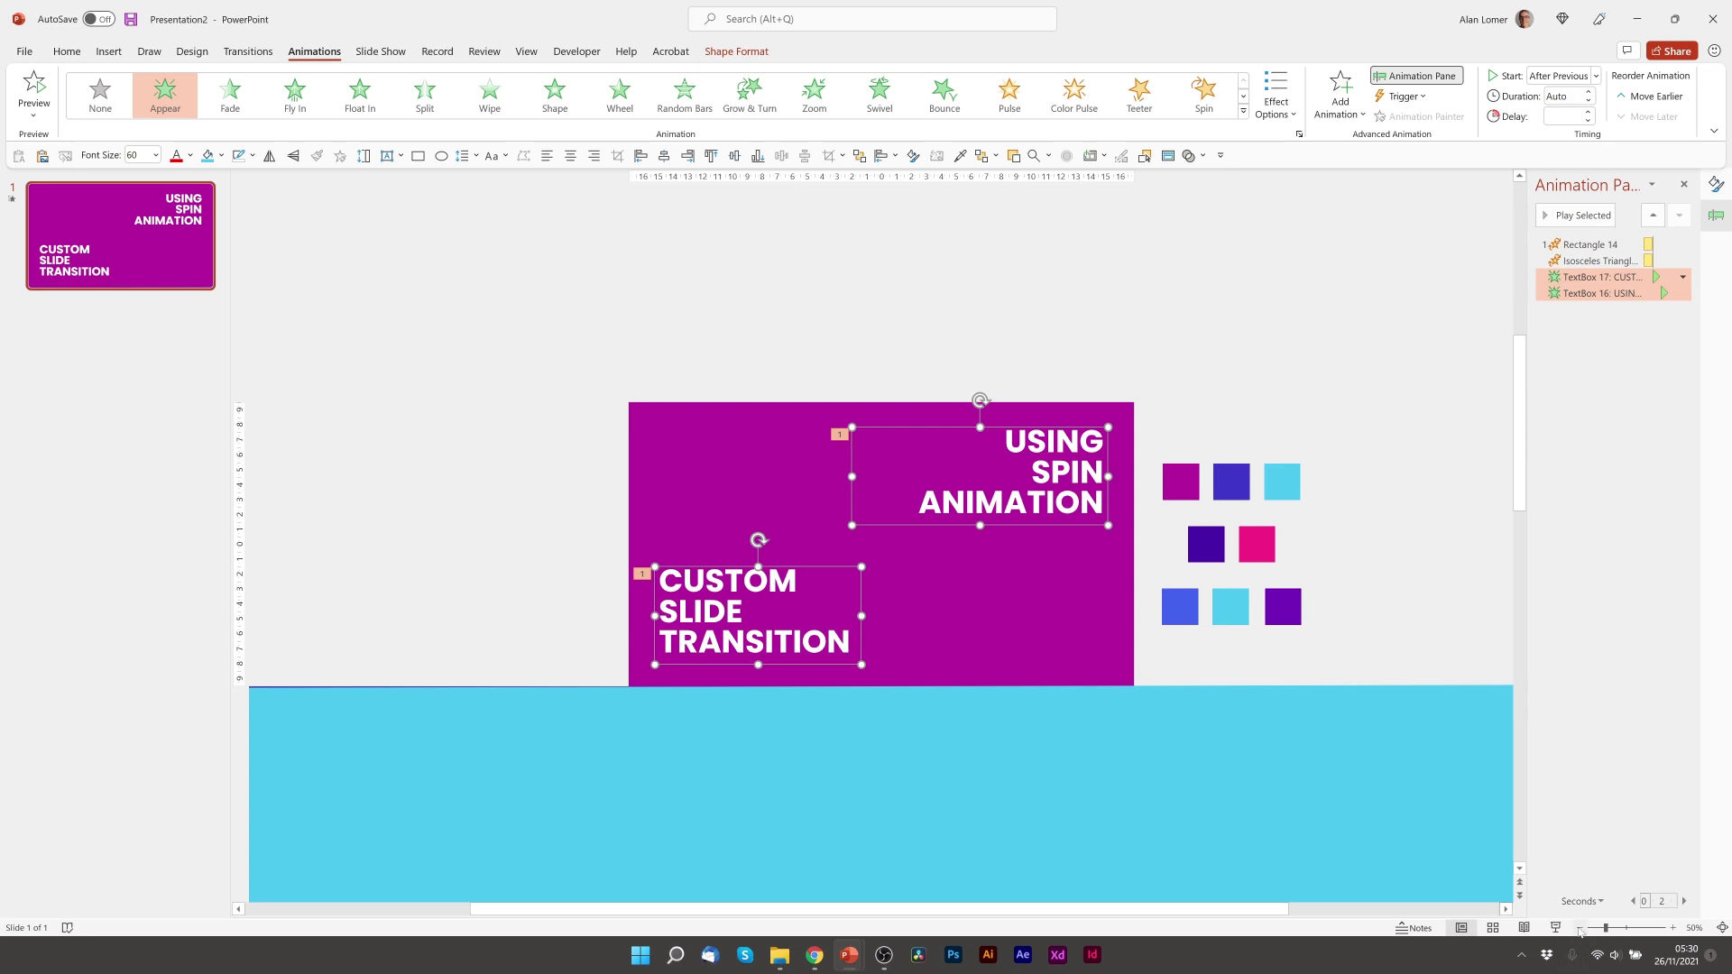
{"action": "left_click", "coordinate": [1579, 928]}
{"action": "left_click", "coordinate": [1580, 928]}
{"action": "left_click", "coordinate": [1579, 927]}
{"action": "left_click", "coordinate": [1580, 927]}
{"action": "left_click", "coordinate": [901, 717]}
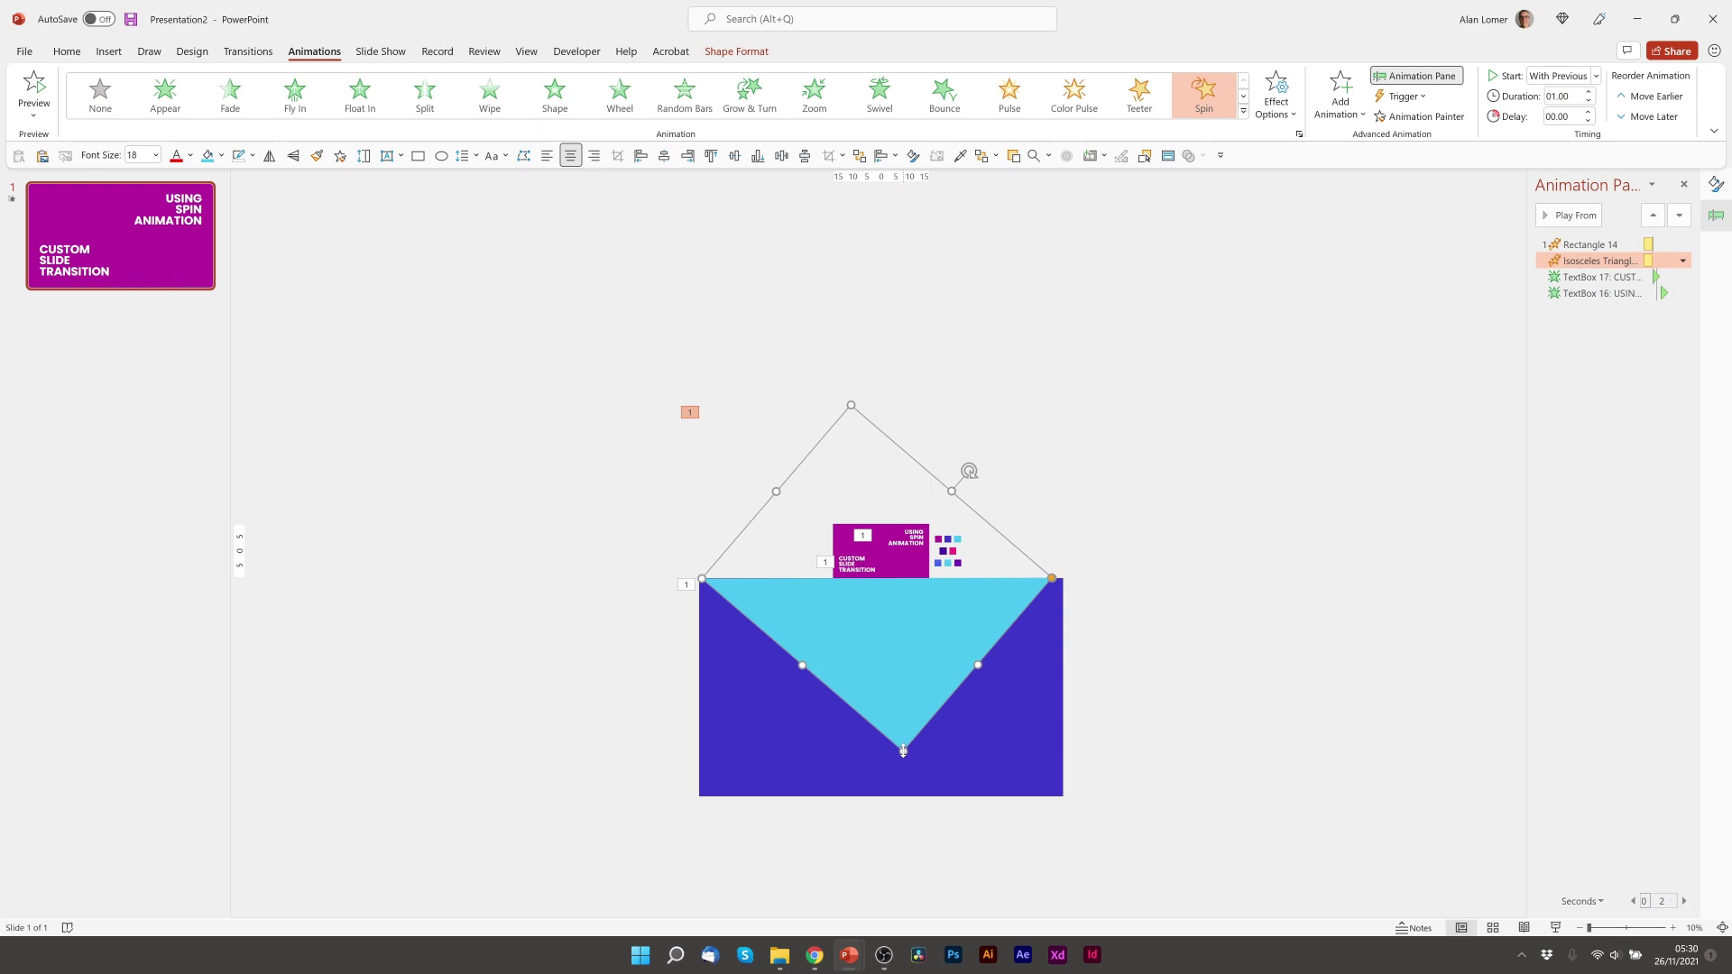
Drag the triangle's bottom point downward so it hangs below the rectangle
{"action": "left_click_drag", "start_coordinate": [903, 751], "coordinate": [899, 828]}
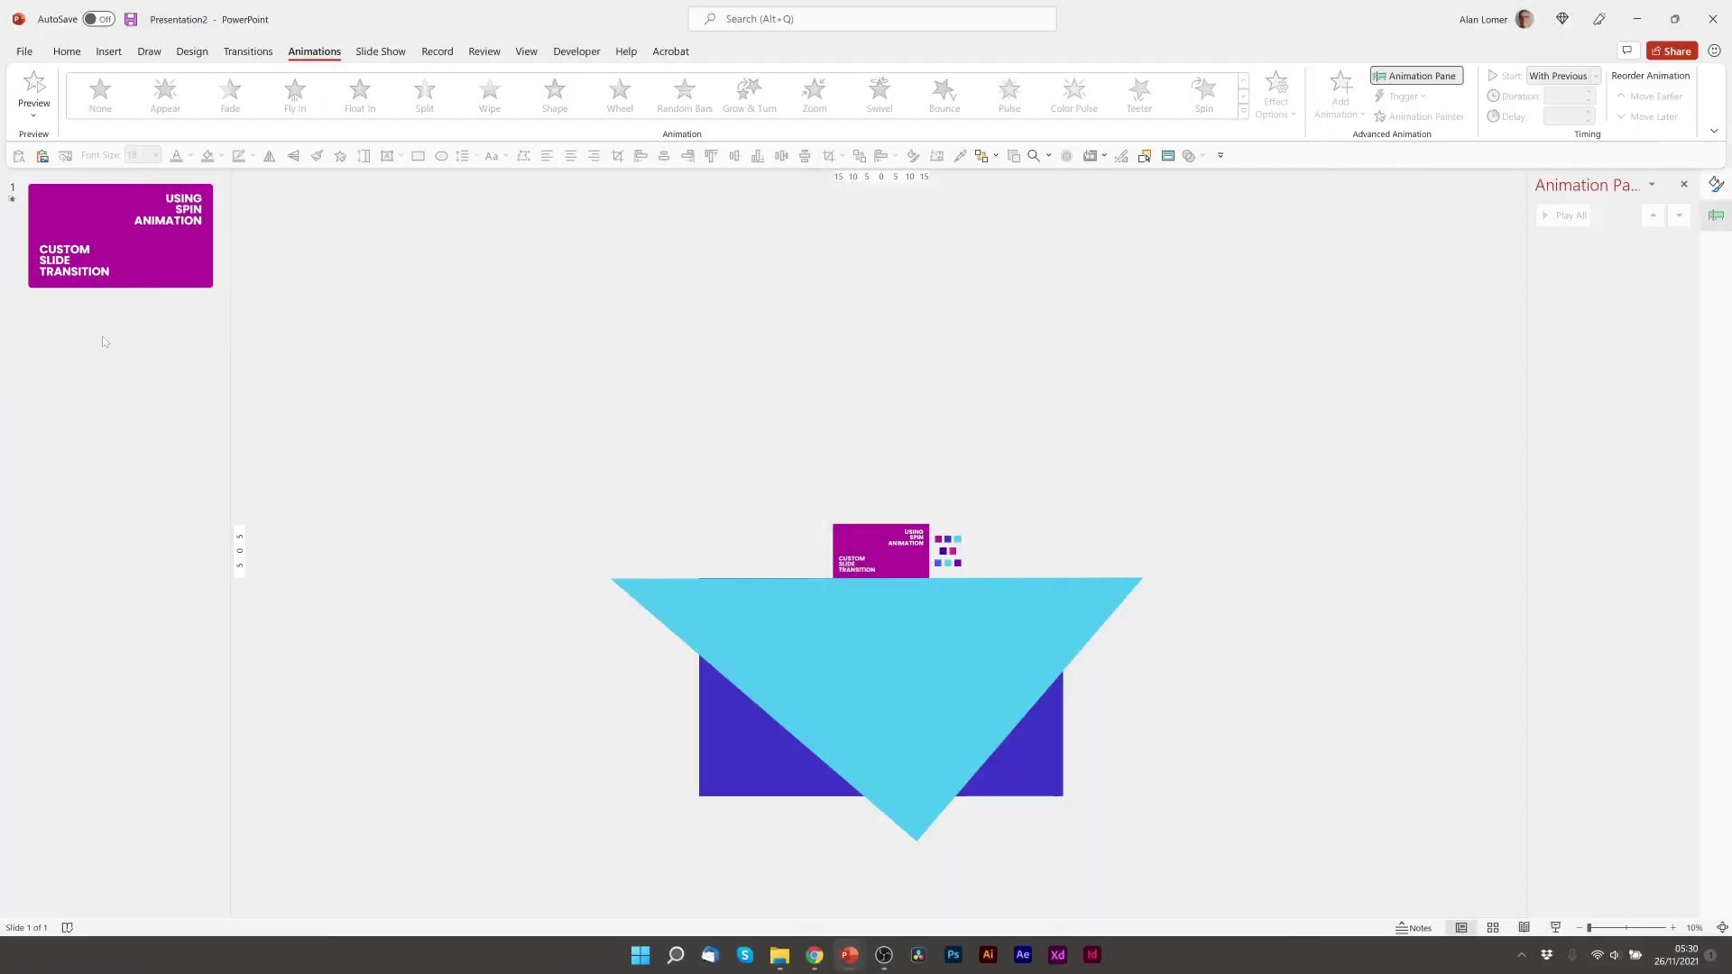
Add a new slide after slide 1 and paste the purple and pink swatch squares beside it
{"action": "right_click", "coordinate": [102, 336]}
{"action": "left_click", "coordinate": [139, 403]}
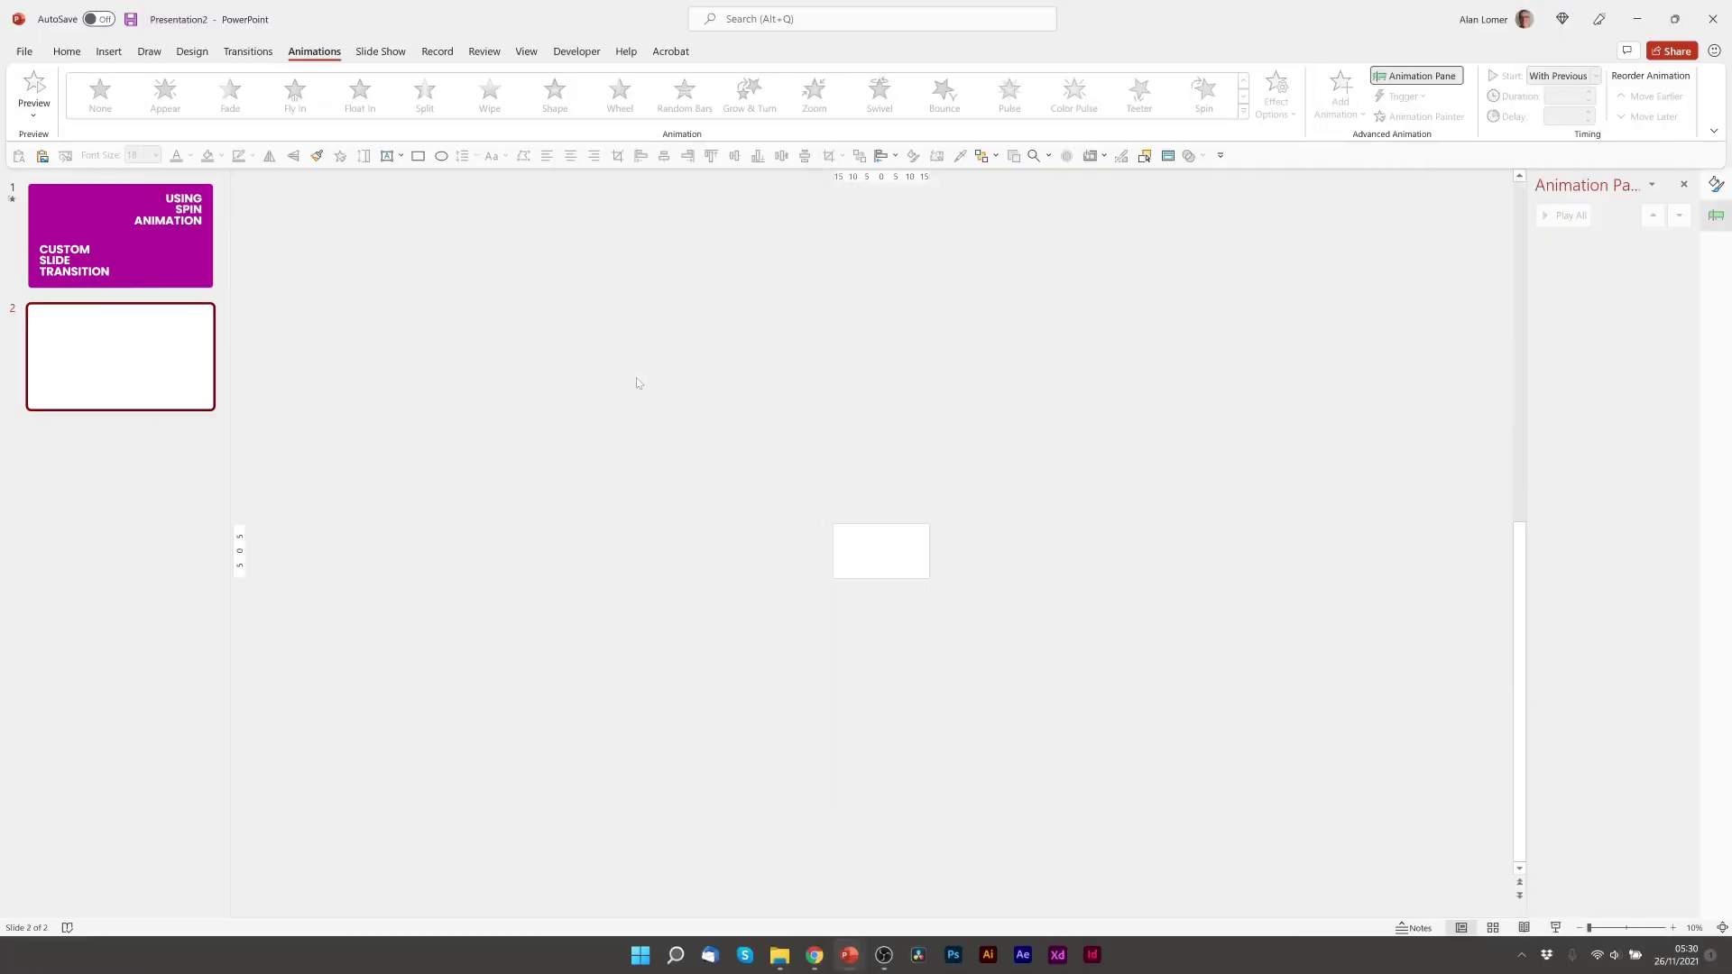
{"action": "left_click", "coordinate": [1674, 928]}
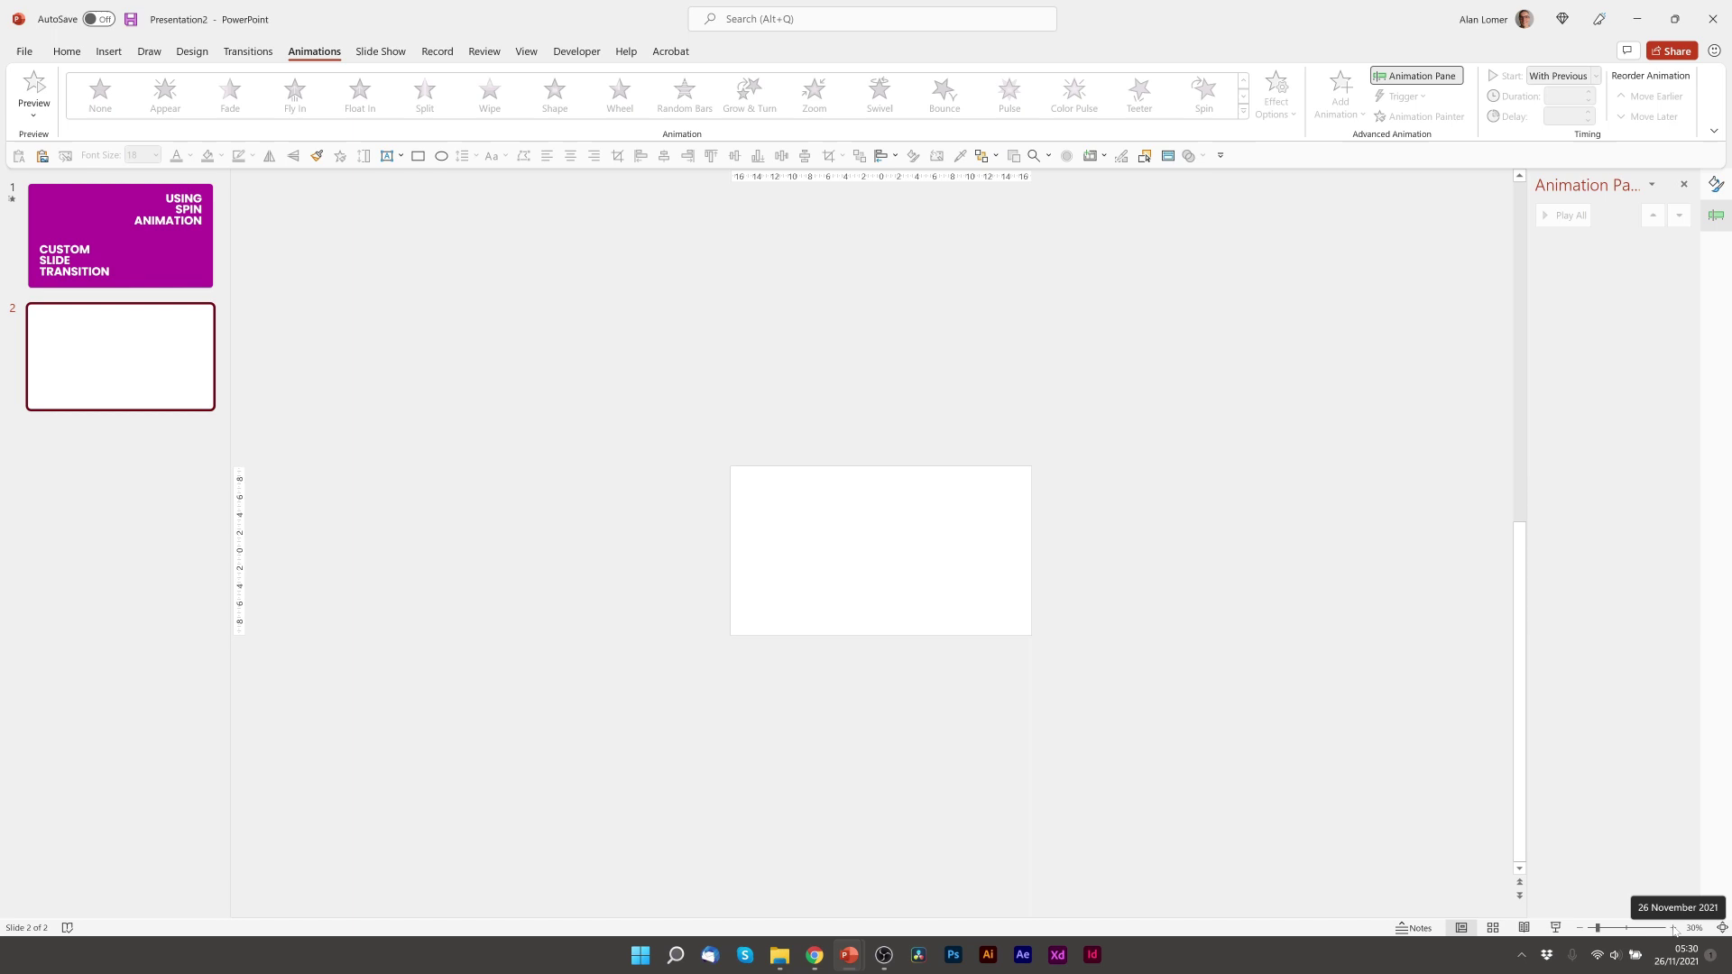
{"action": "key", "text": "ctrl+v"}
{"action": "scroll", "coordinate": [373, 464], "scroll_direction": "up", "scroll_amount": 6}
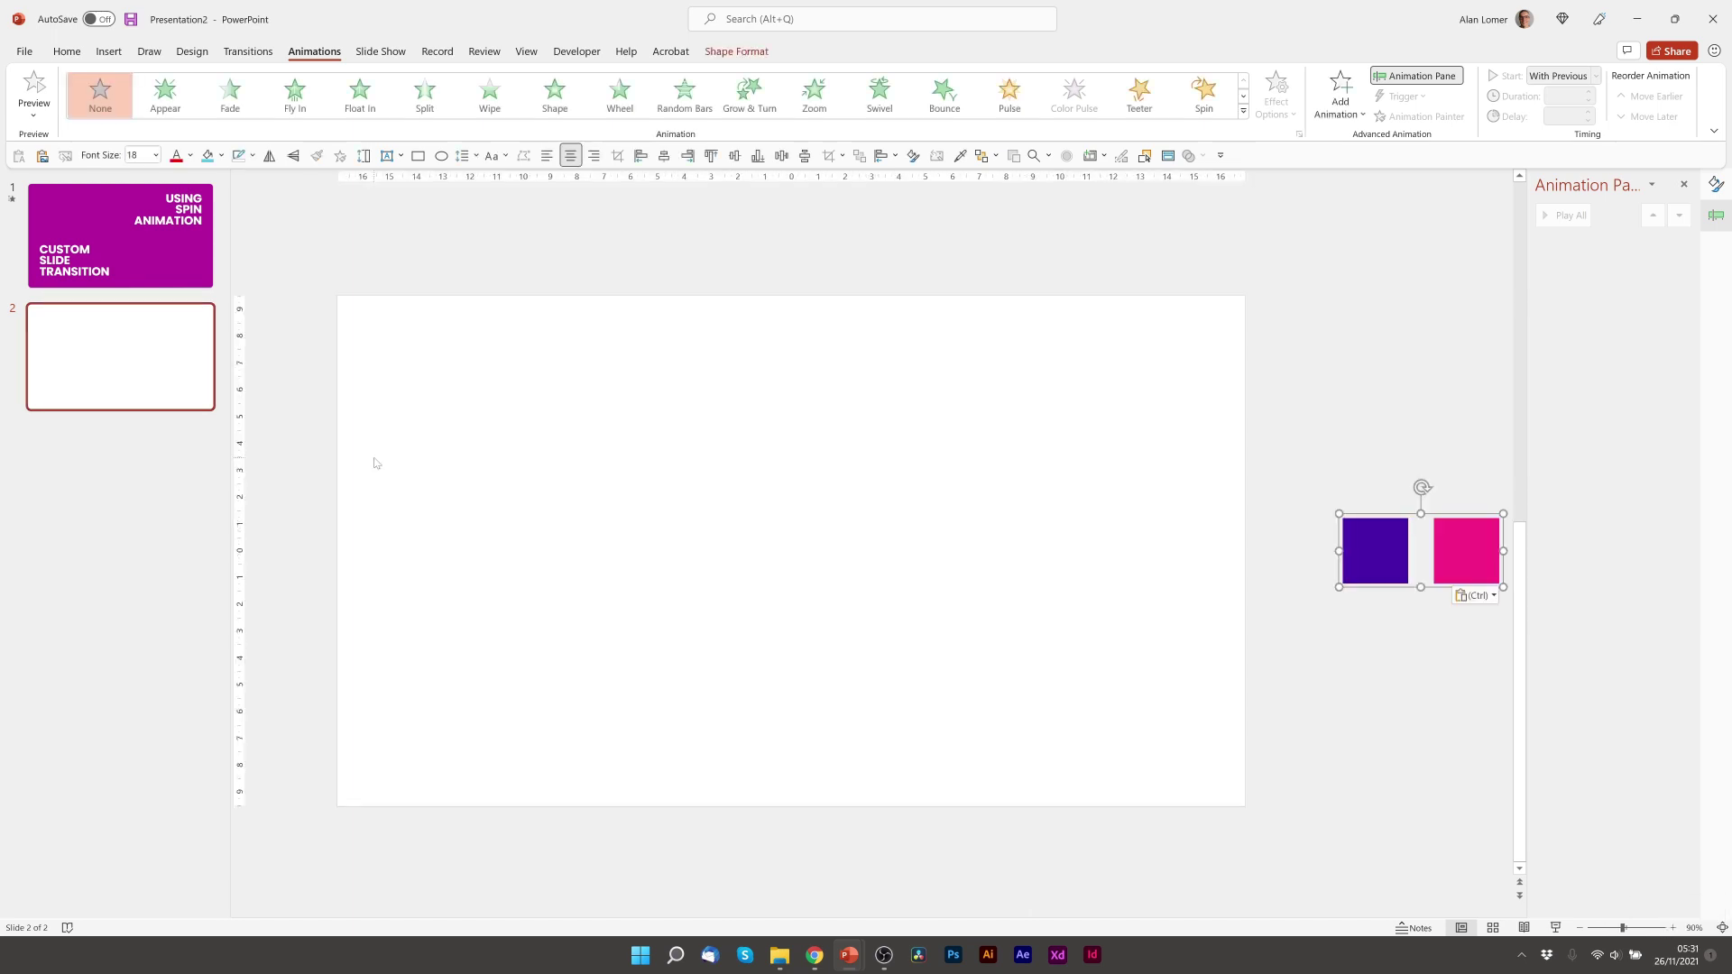
Fill slide 2's background with the purple colour sampled from the swatch square
{"action": "right_click", "coordinate": [519, 380]}
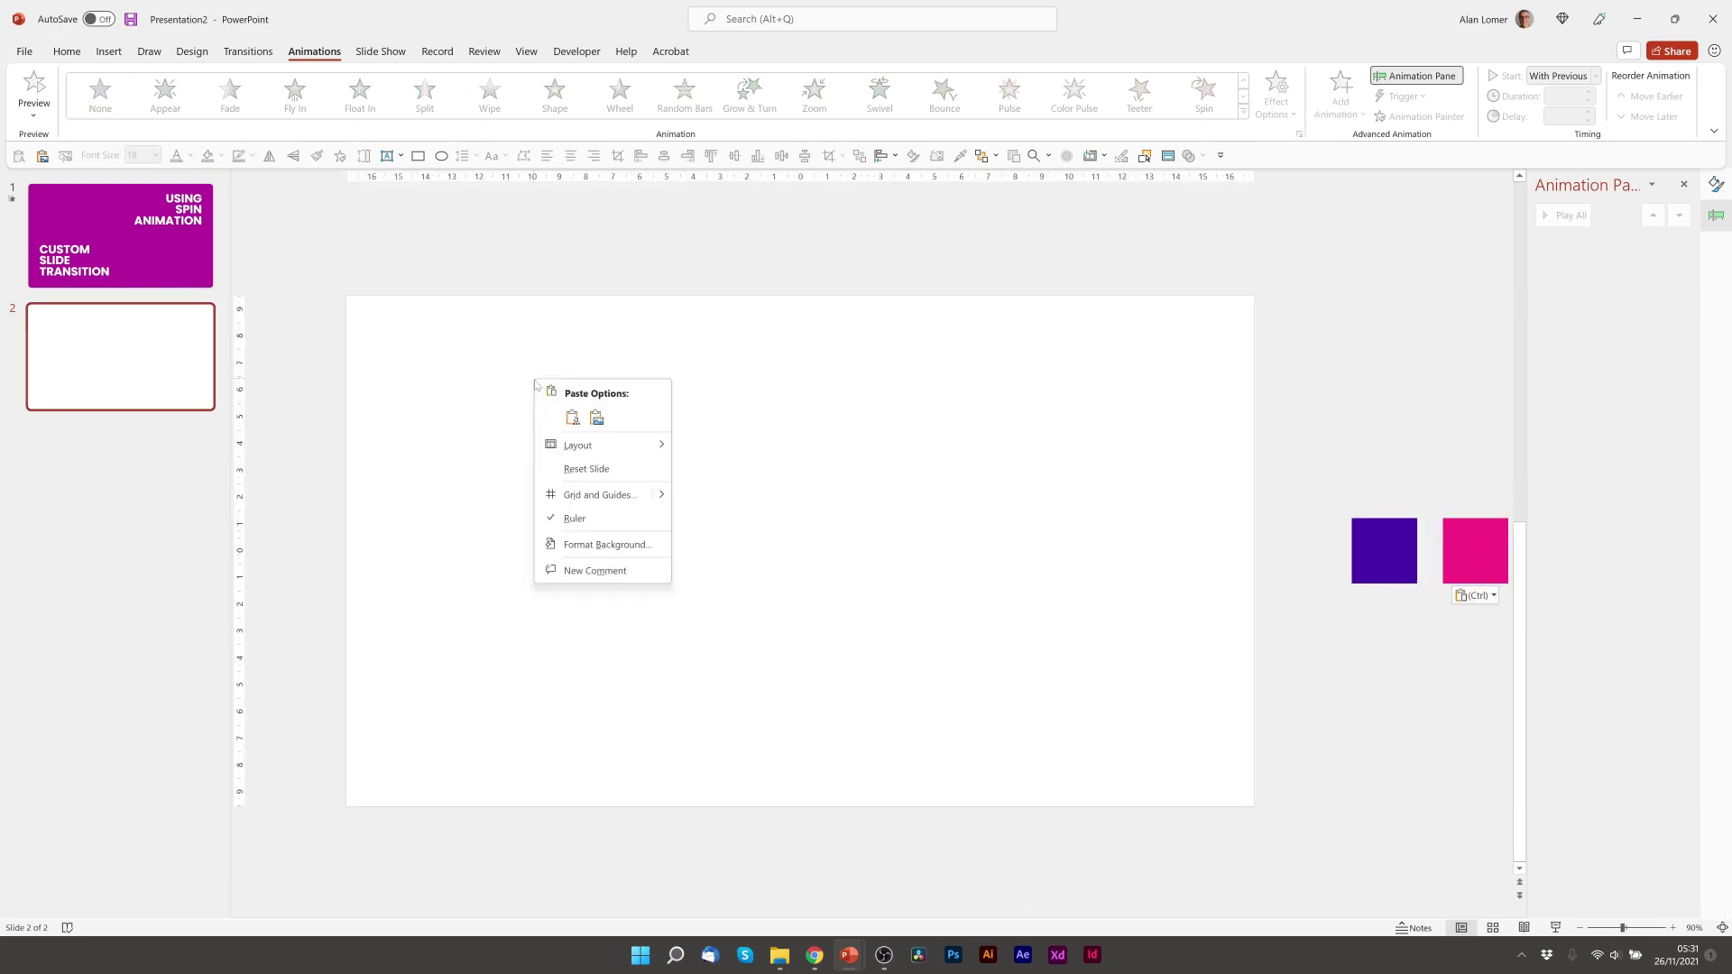
{"action": "left_click", "coordinate": [596, 552]}
{"action": "left_click", "coordinate": [1668, 384]}
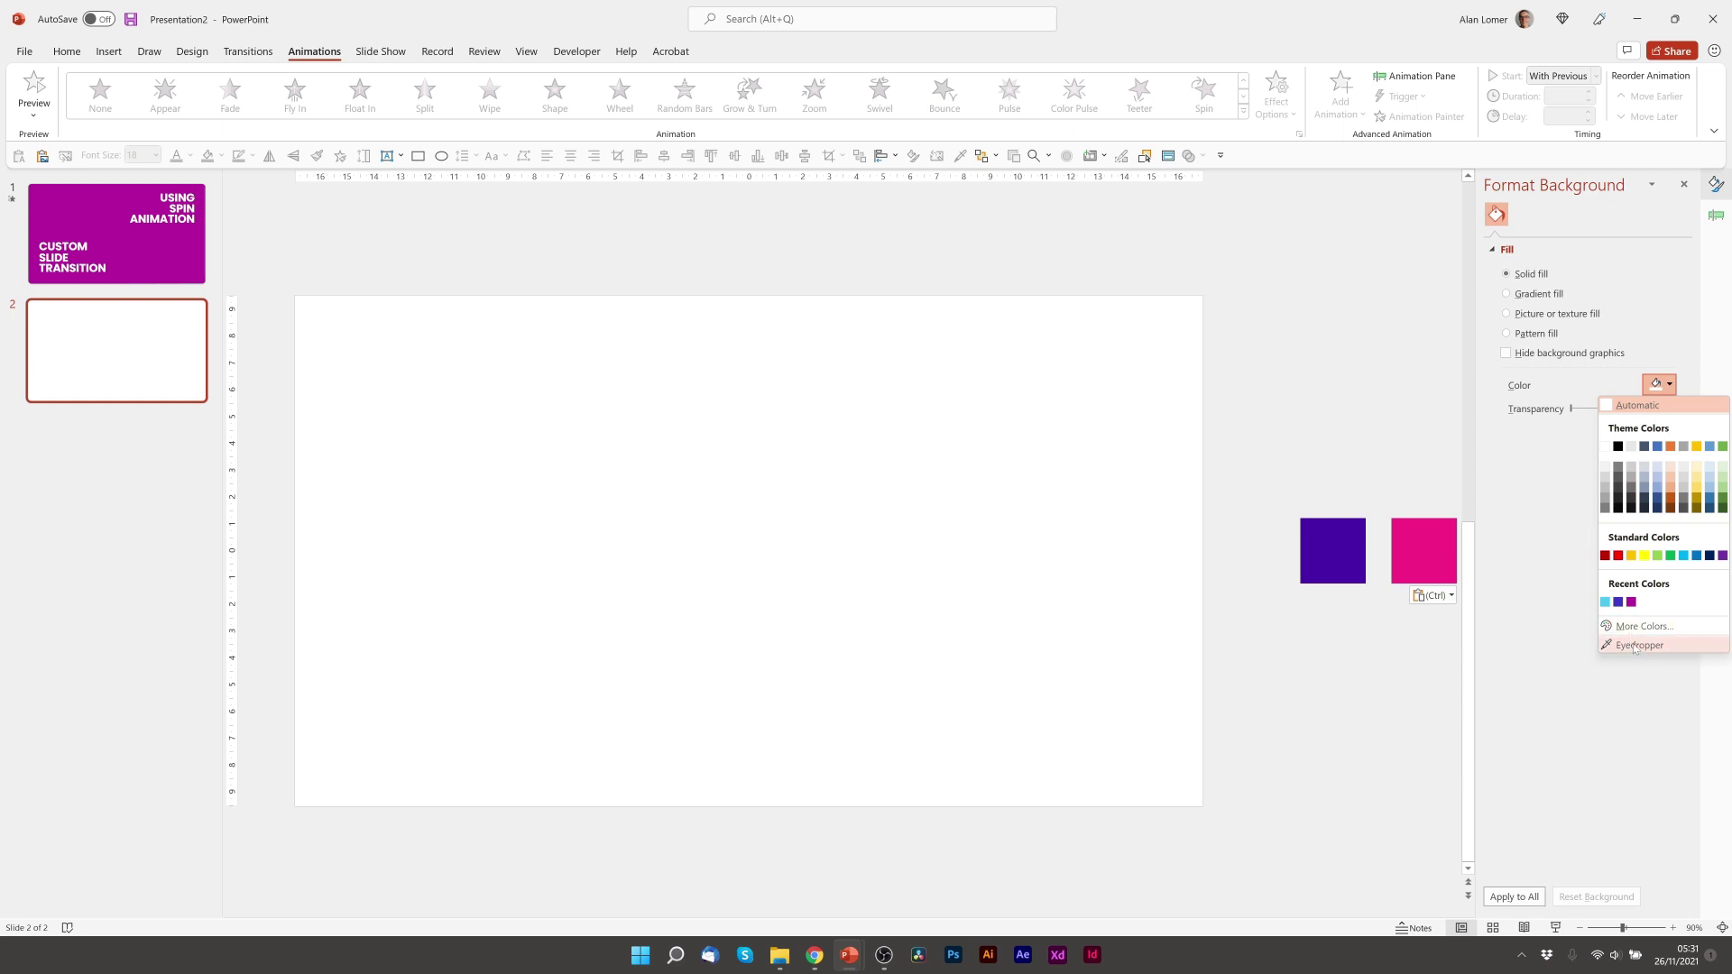
{"action": "left_click", "coordinate": [1633, 644]}
{"action": "left_click", "coordinate": [1355, 543]}
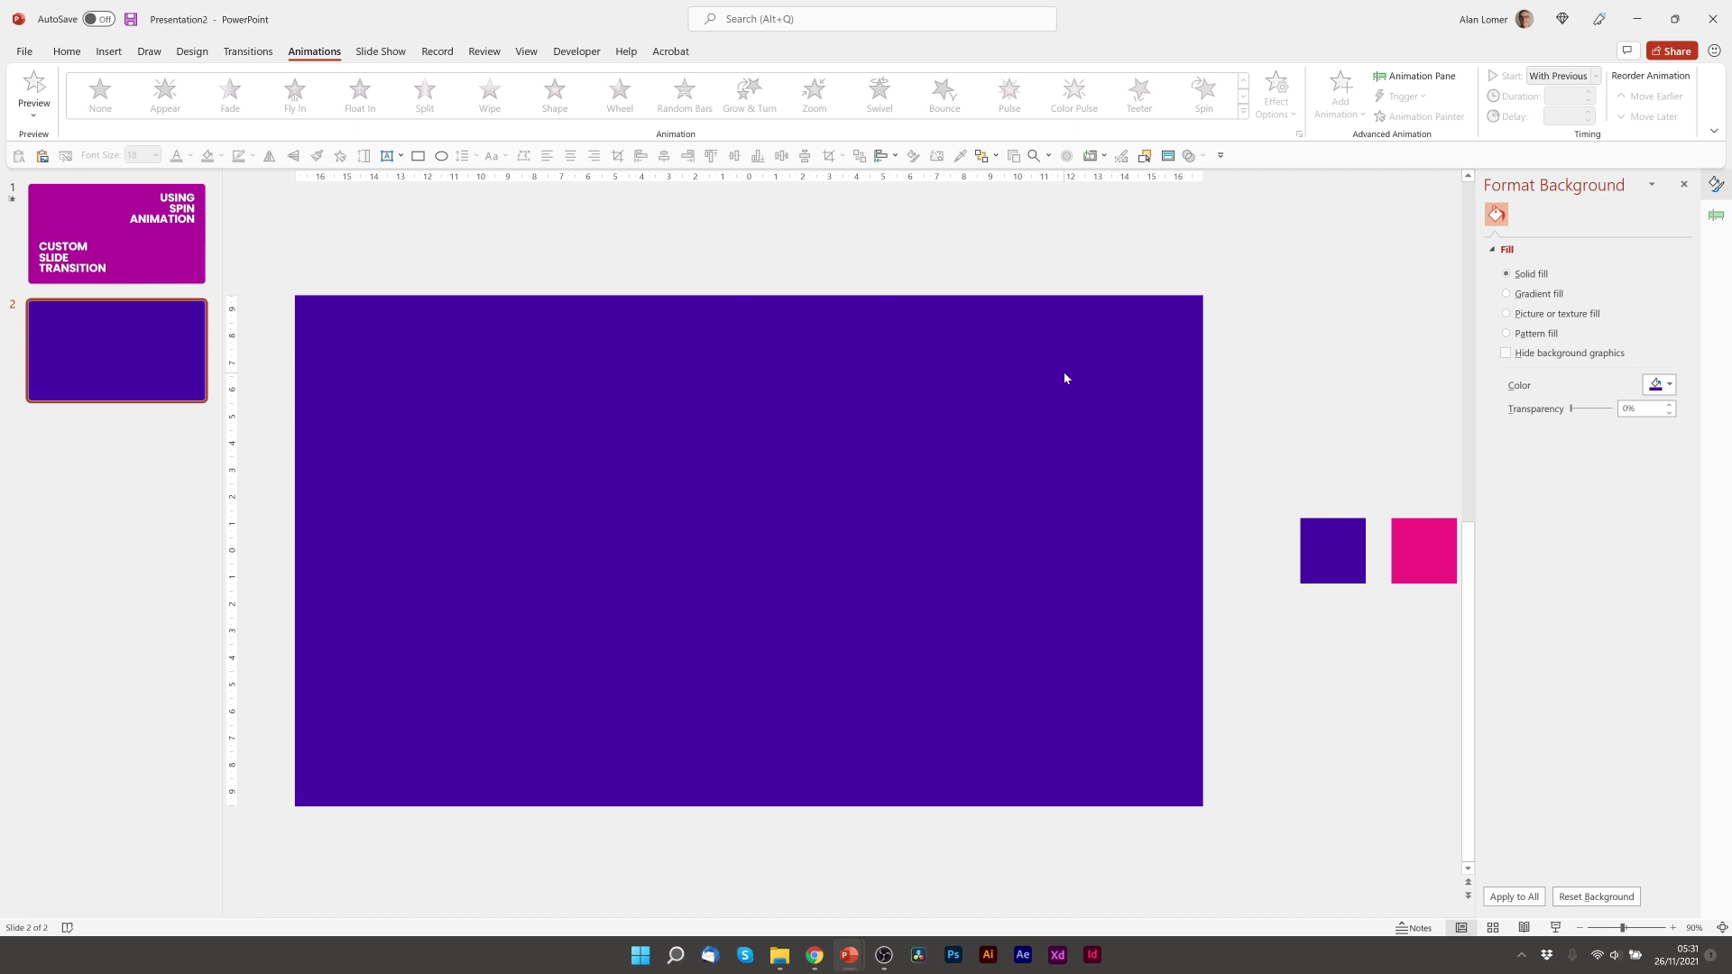
Insert a circle on slide 2 filled with the pink swatch colour
{"action": "left_click", "coordinate": [441, 155]}
{"action": "left_click", "coordinate": [844, 453]}
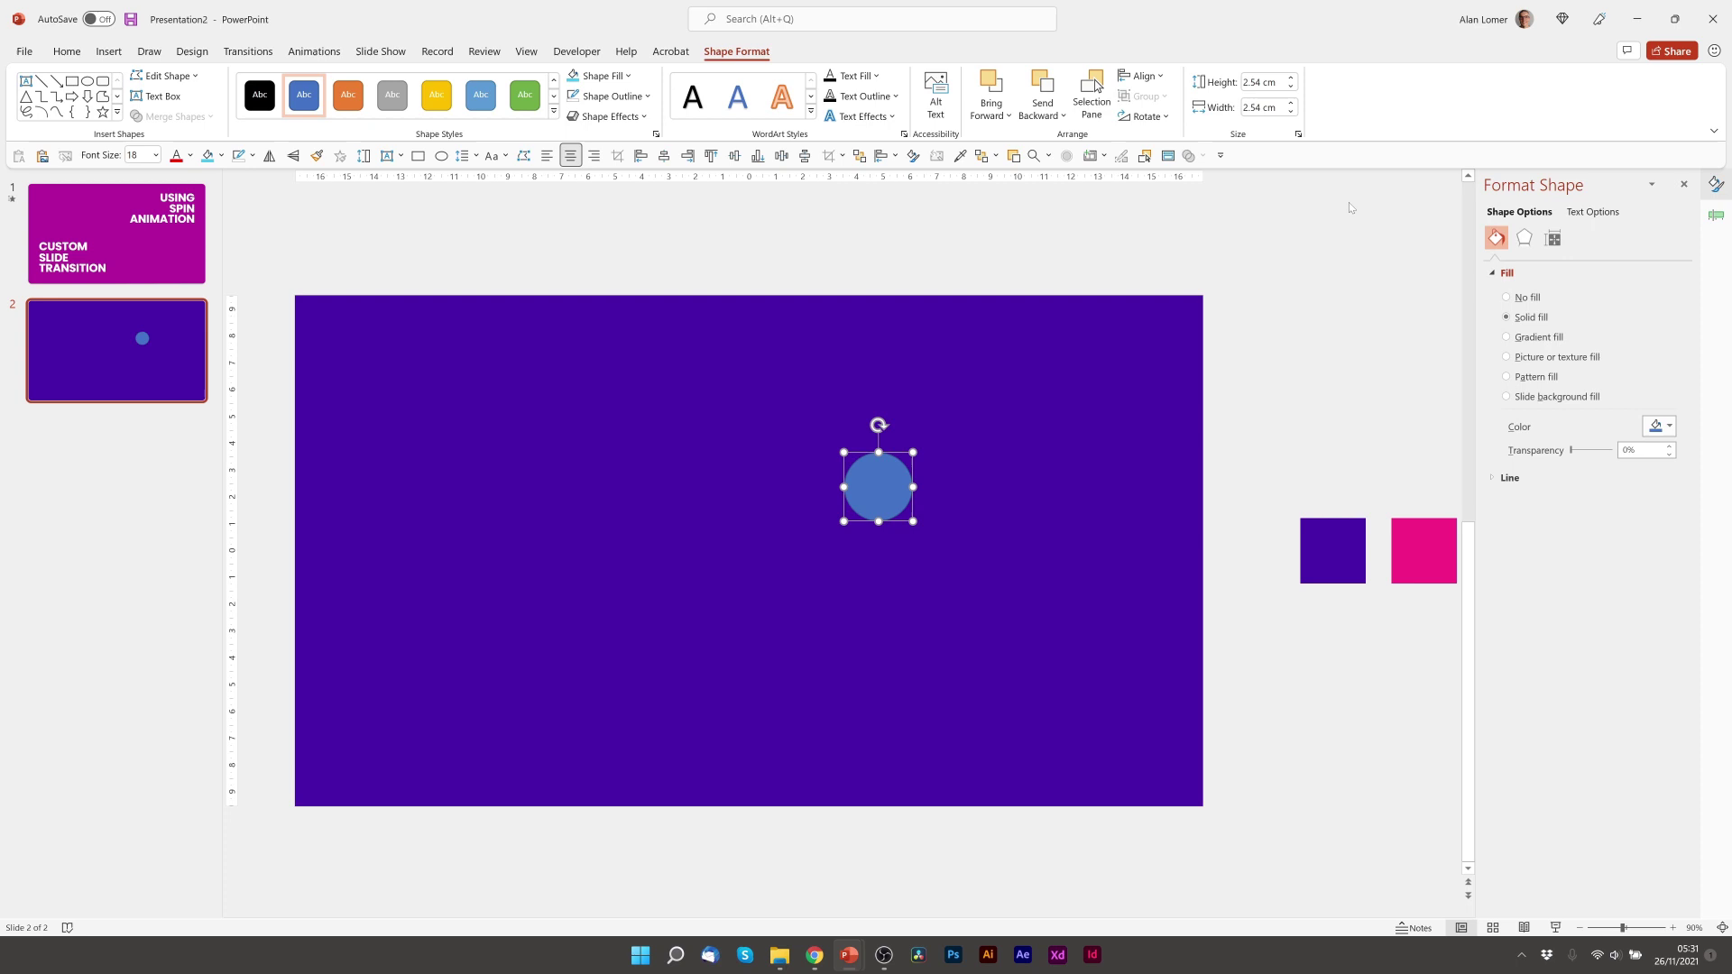
{"action": "left_click", "coordinate": [1664, 426]}
{"action": "left_click", "coordinate": [1629, 668]}
{"action": "left_click", "coordinate": [1426, 553]}
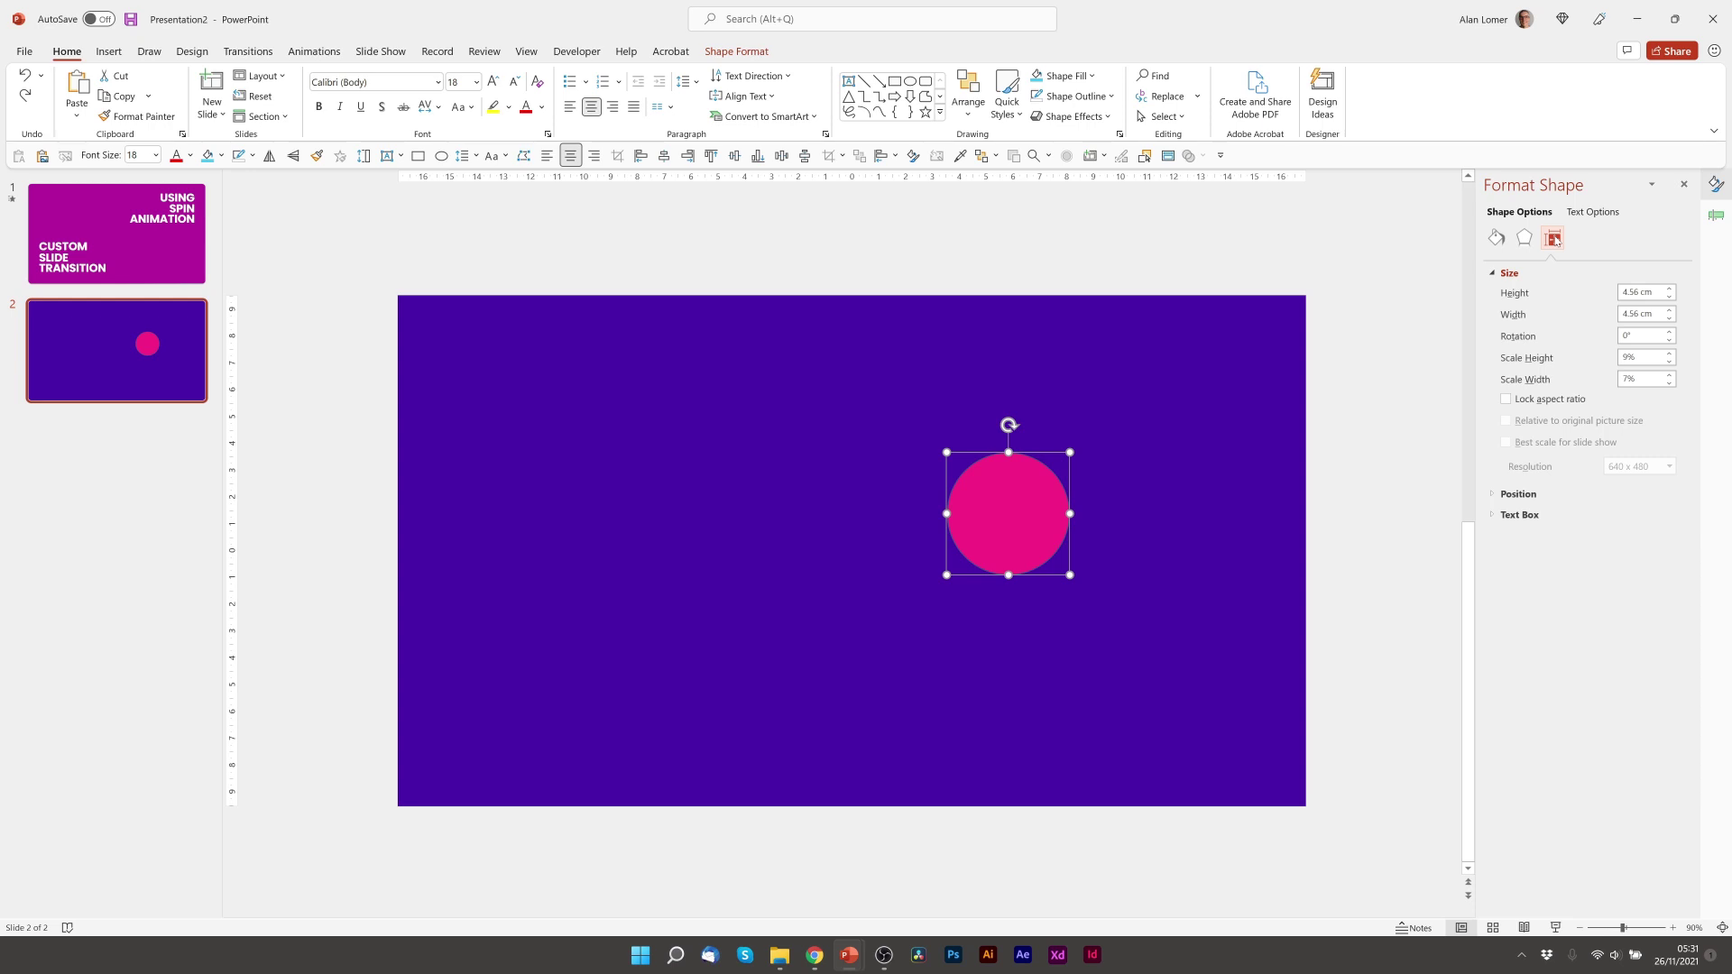
Resize the pink circle to 35 cm height and 35 cm width
{"action": "left_click", "coordinate": [1545, 298]}
{"action": "type", "text": "35"}
{"action": "key", "text": "Tab"}
{"action": "type", "text": "35"}
{"action": "key", "text": "Return"}
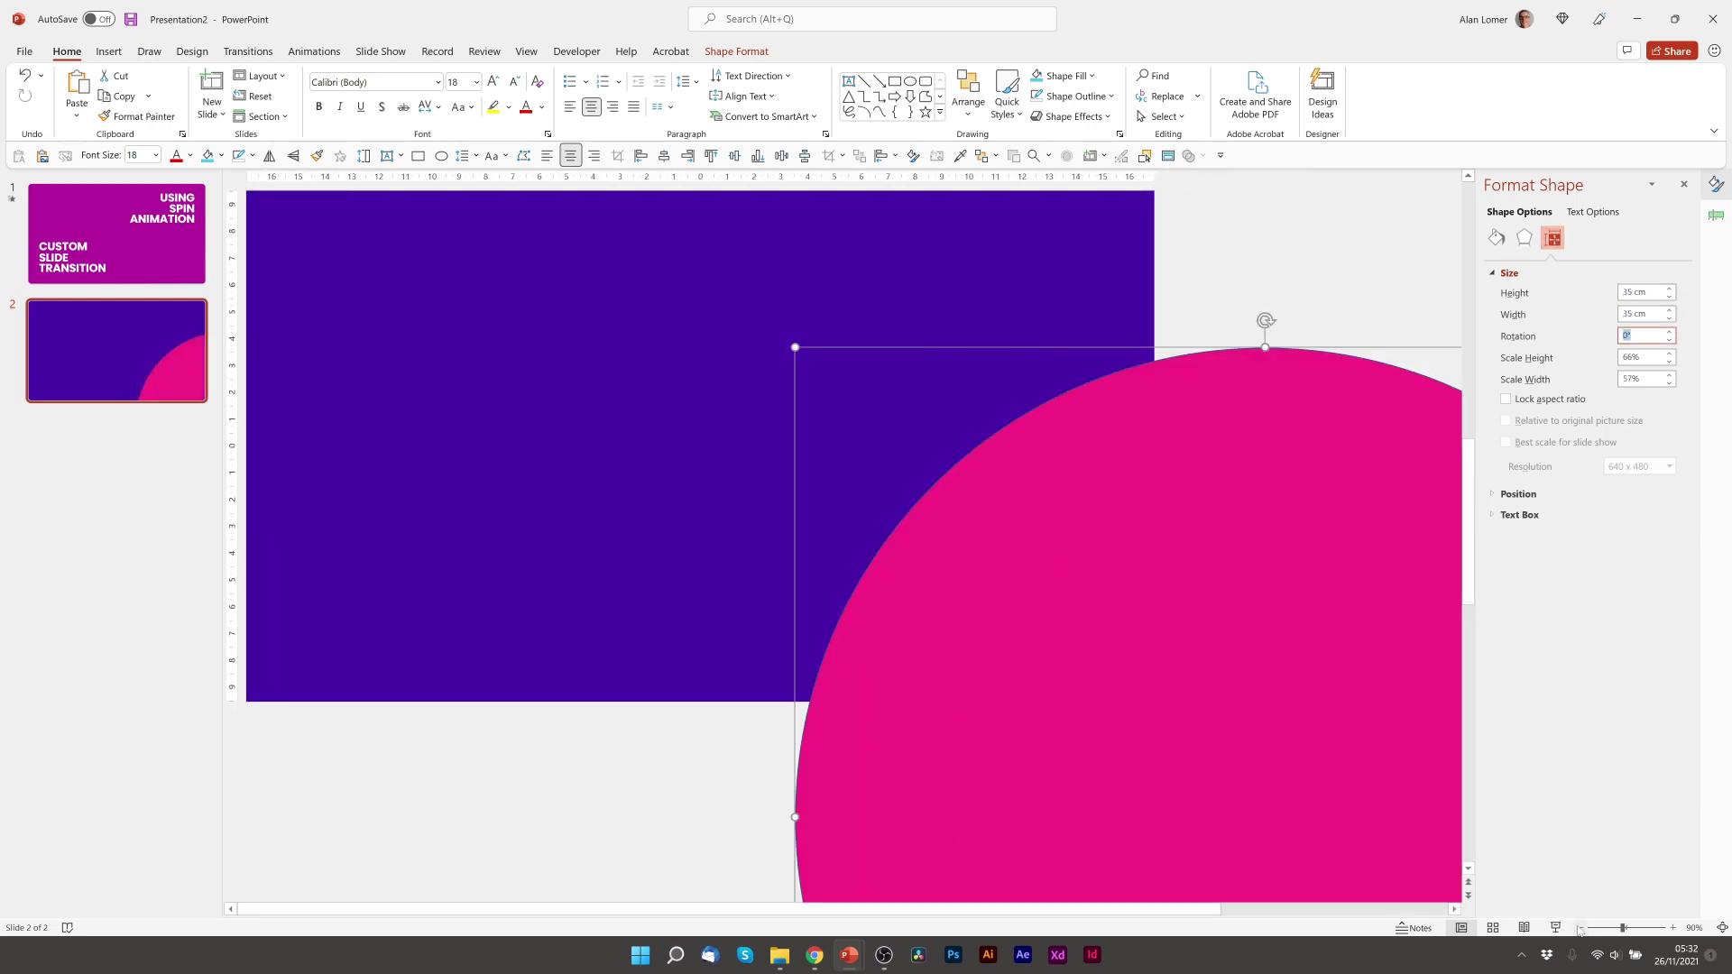
Move the circle off the slide's right edge and remove its outline
{"action": "left_click", "coordinate": [1580, 928]}
{"action": "left_click", "coordinate": [1580, 927]}
{"action": "left_click", "coordinate": [1580, 927]}
{"action": "left_click", "coordinate": [1580, 927]}
{"action": "left_click", "coordinate": [1580, 928]}
{"action": "left_click_drag", "start_coordinate": [1059, 544], "coordinate": [1179, 509]}
{"action": "left_click", "coordinate": [1075, 96]}
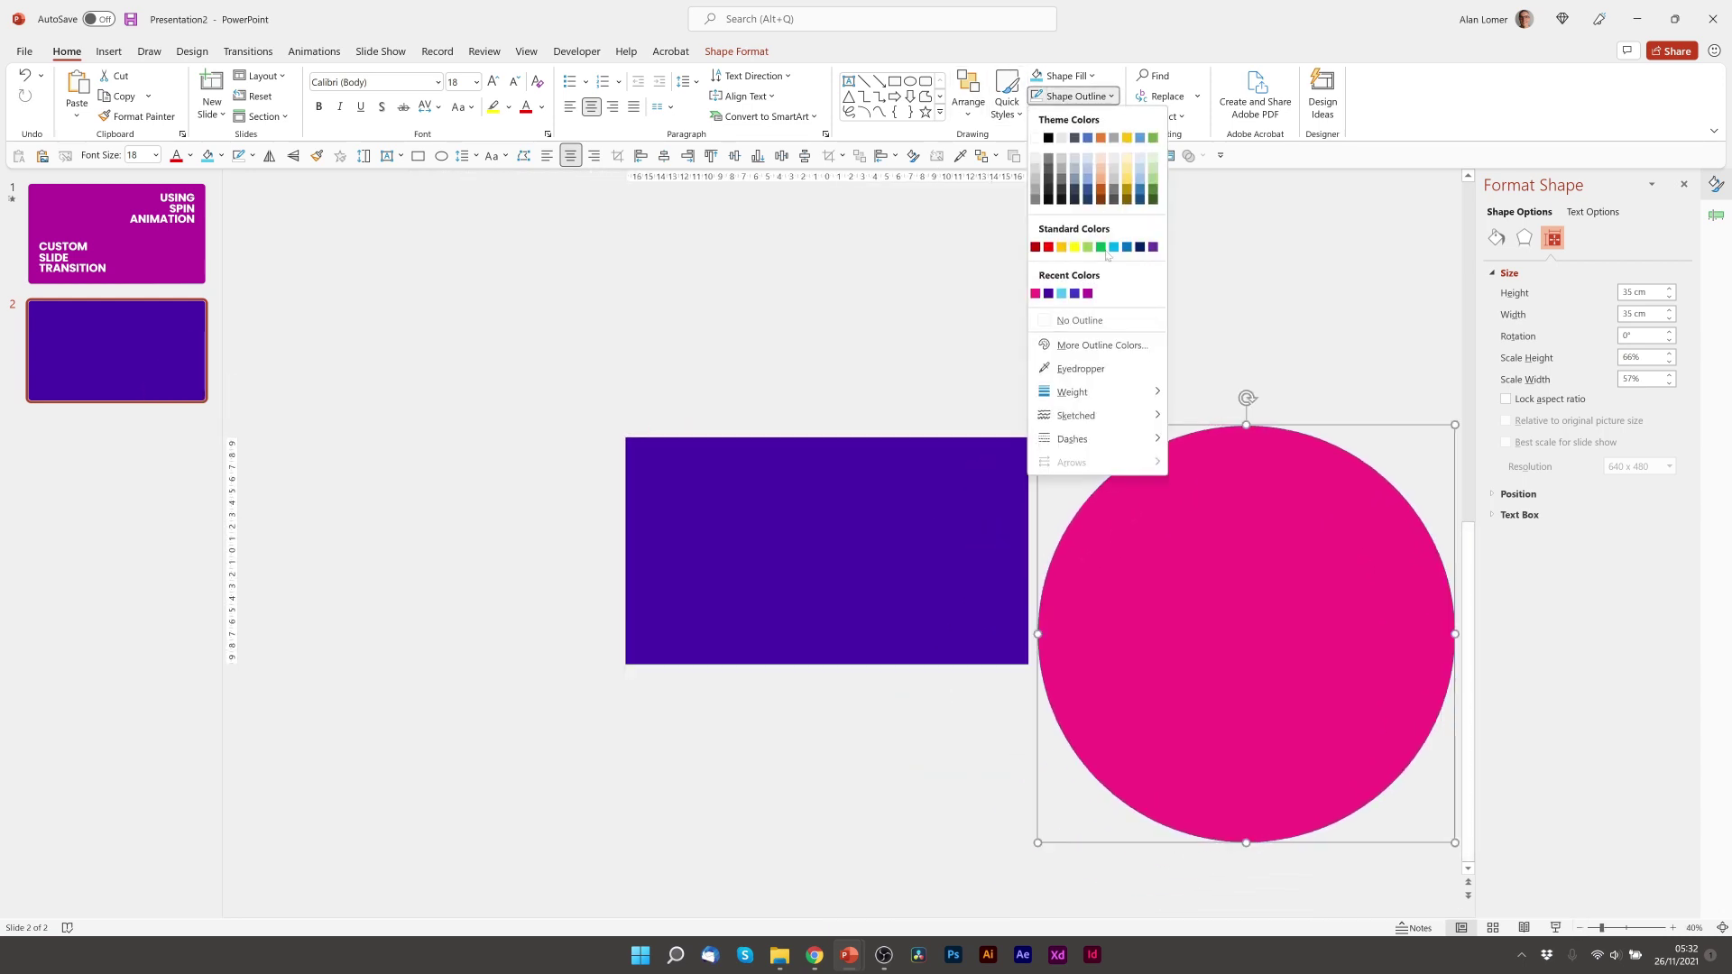
{"action": "left_click", "coordinate": [1110, 322]}
{"action": "left_click", "coordinate": [1115, 327]}
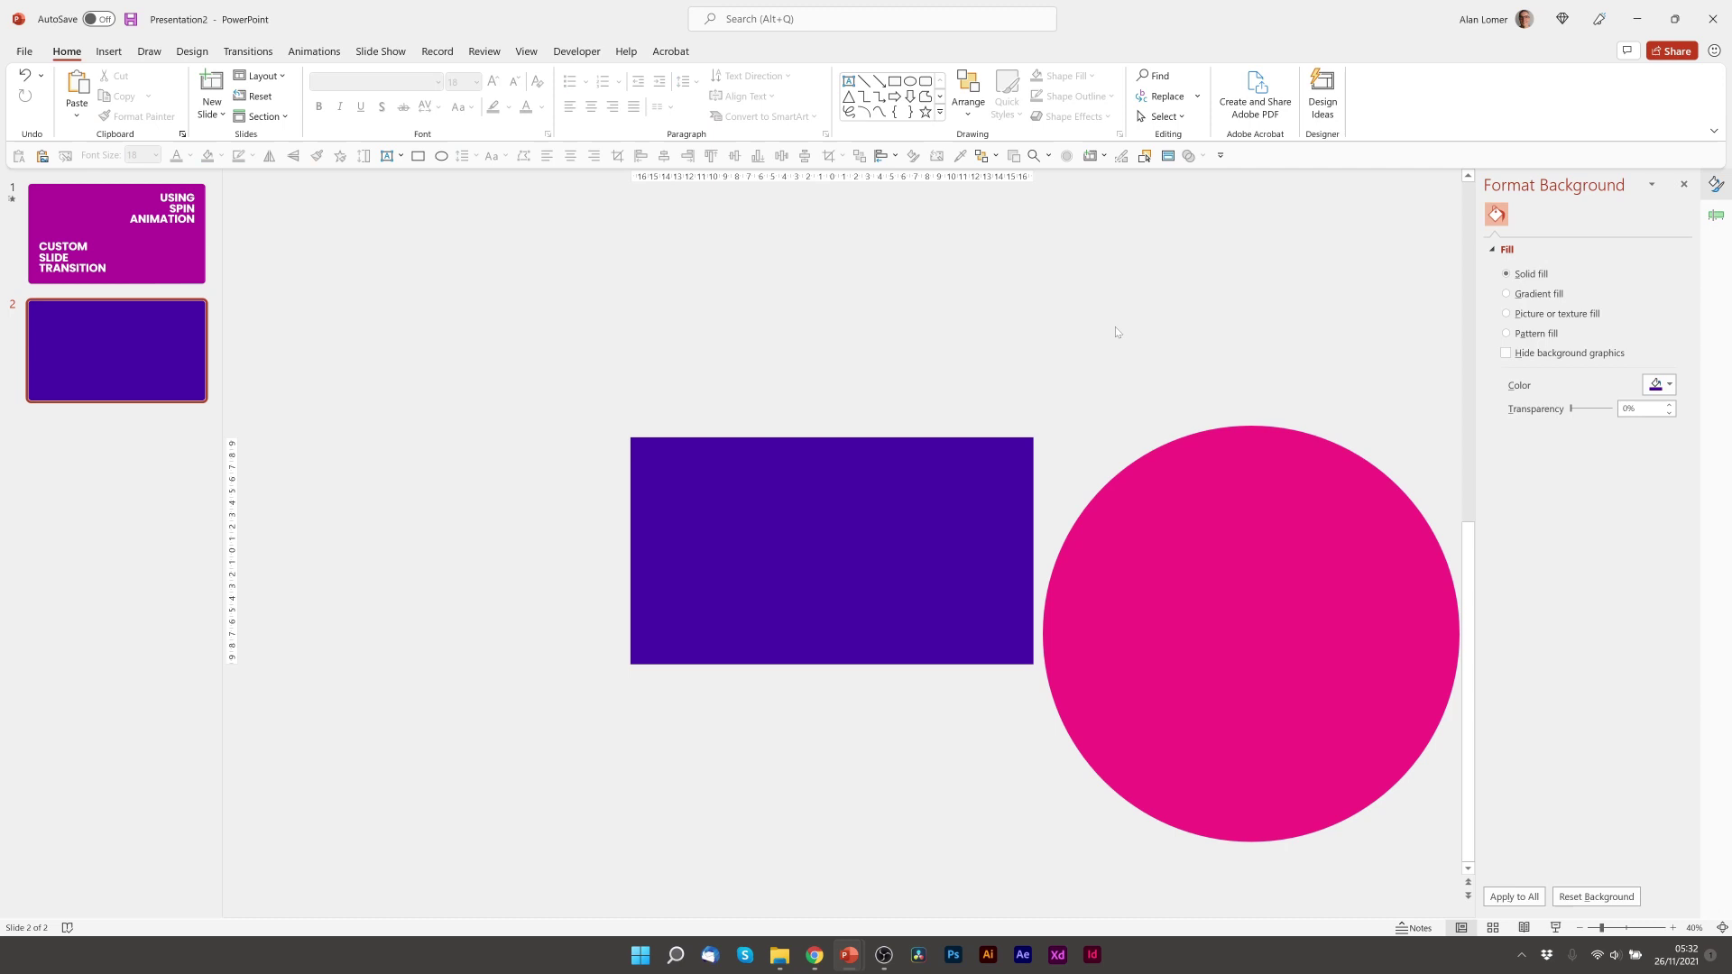
Apply a Grow/Shrink emphasis animation to the pink circle
{"action": "left_click", "coordinate": [306, 52]}
{"action": "left_click", "coordinate": [1236, 504]}
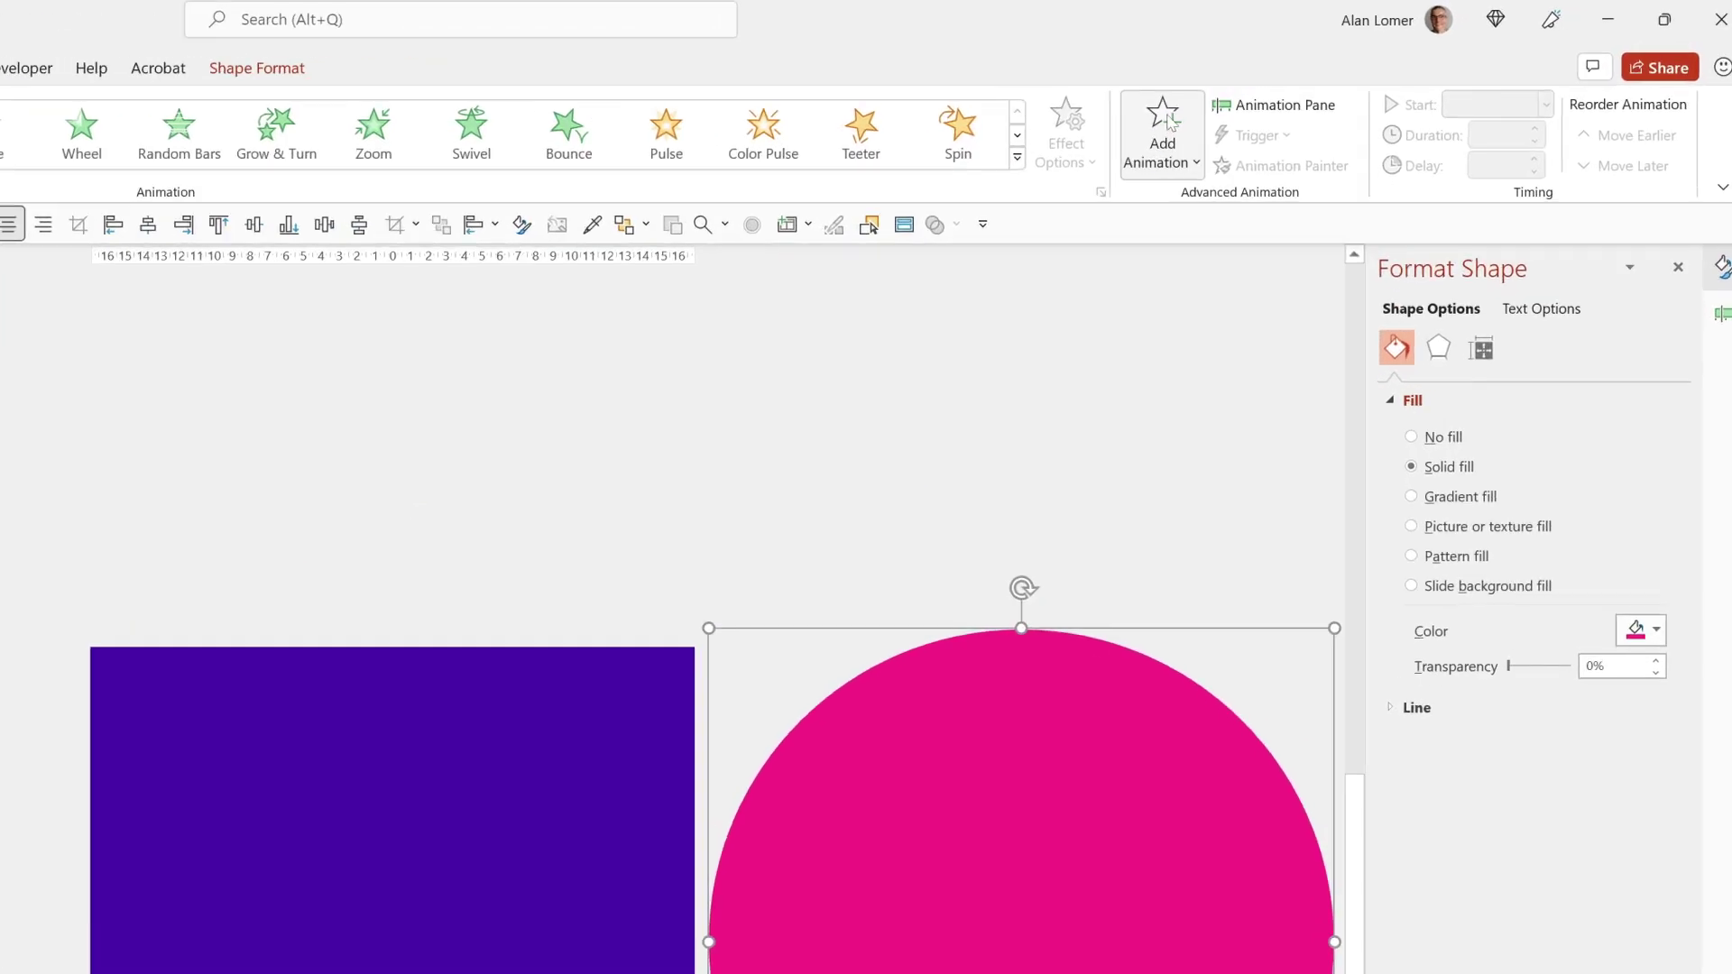
{"action": "left_click", "coordinate": [1344, 90]}
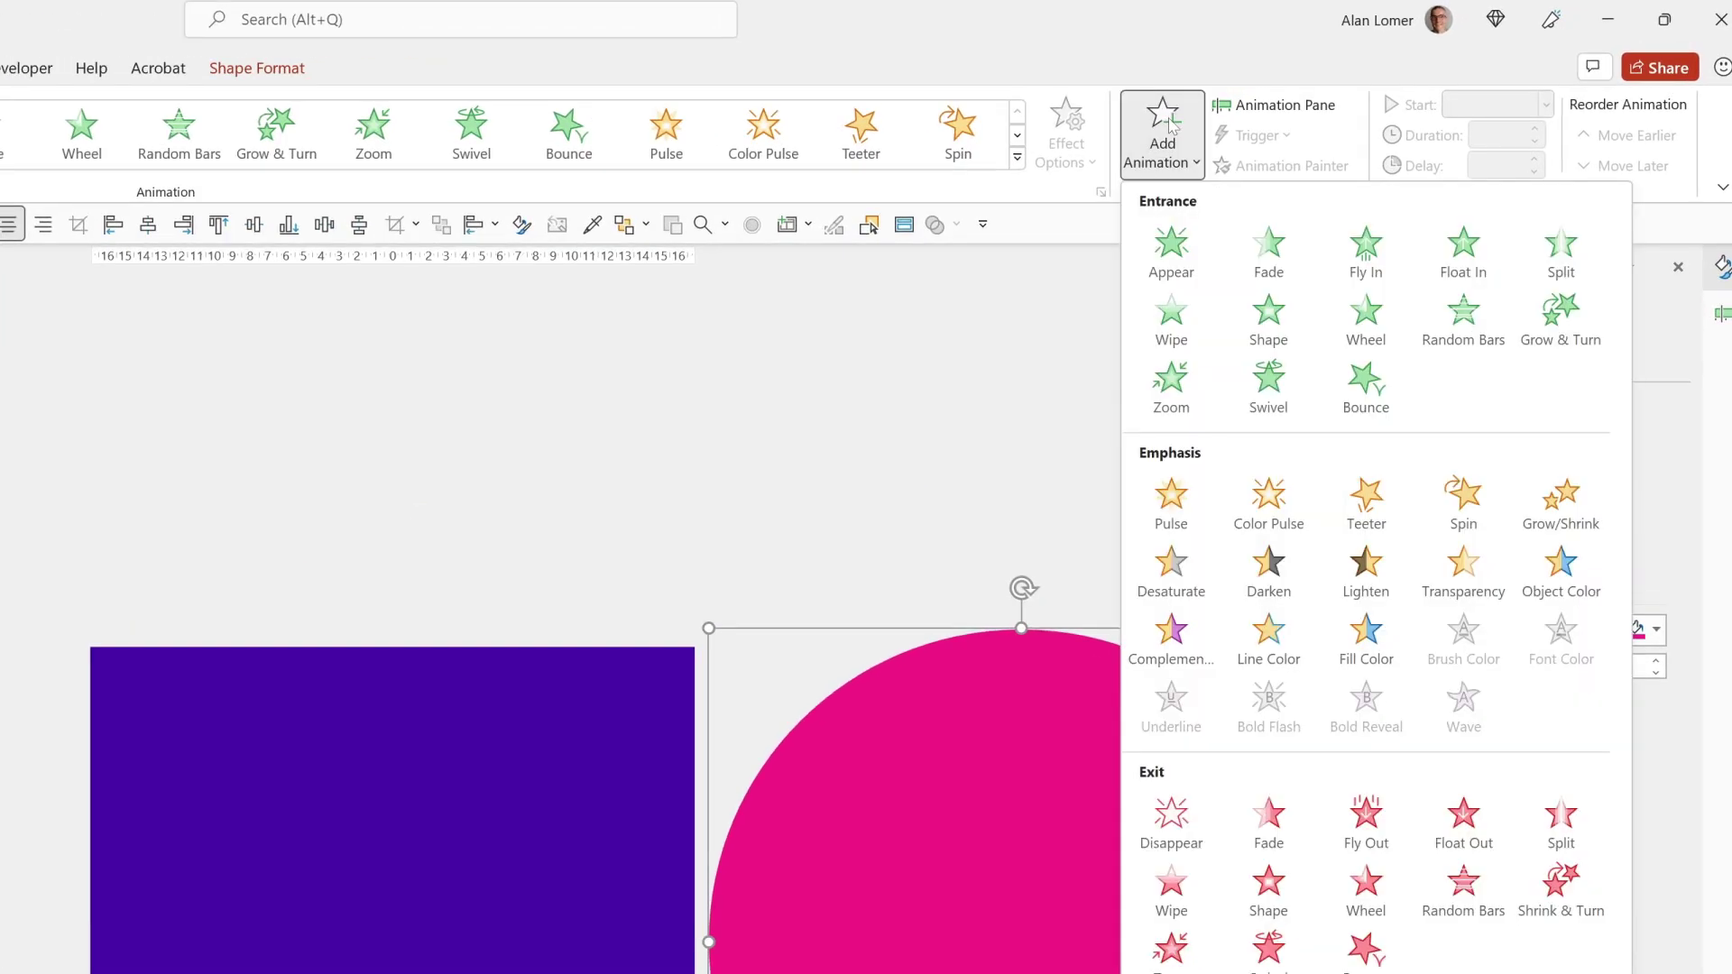
{"action": "left_click", "coordinate": [1565, 496]}
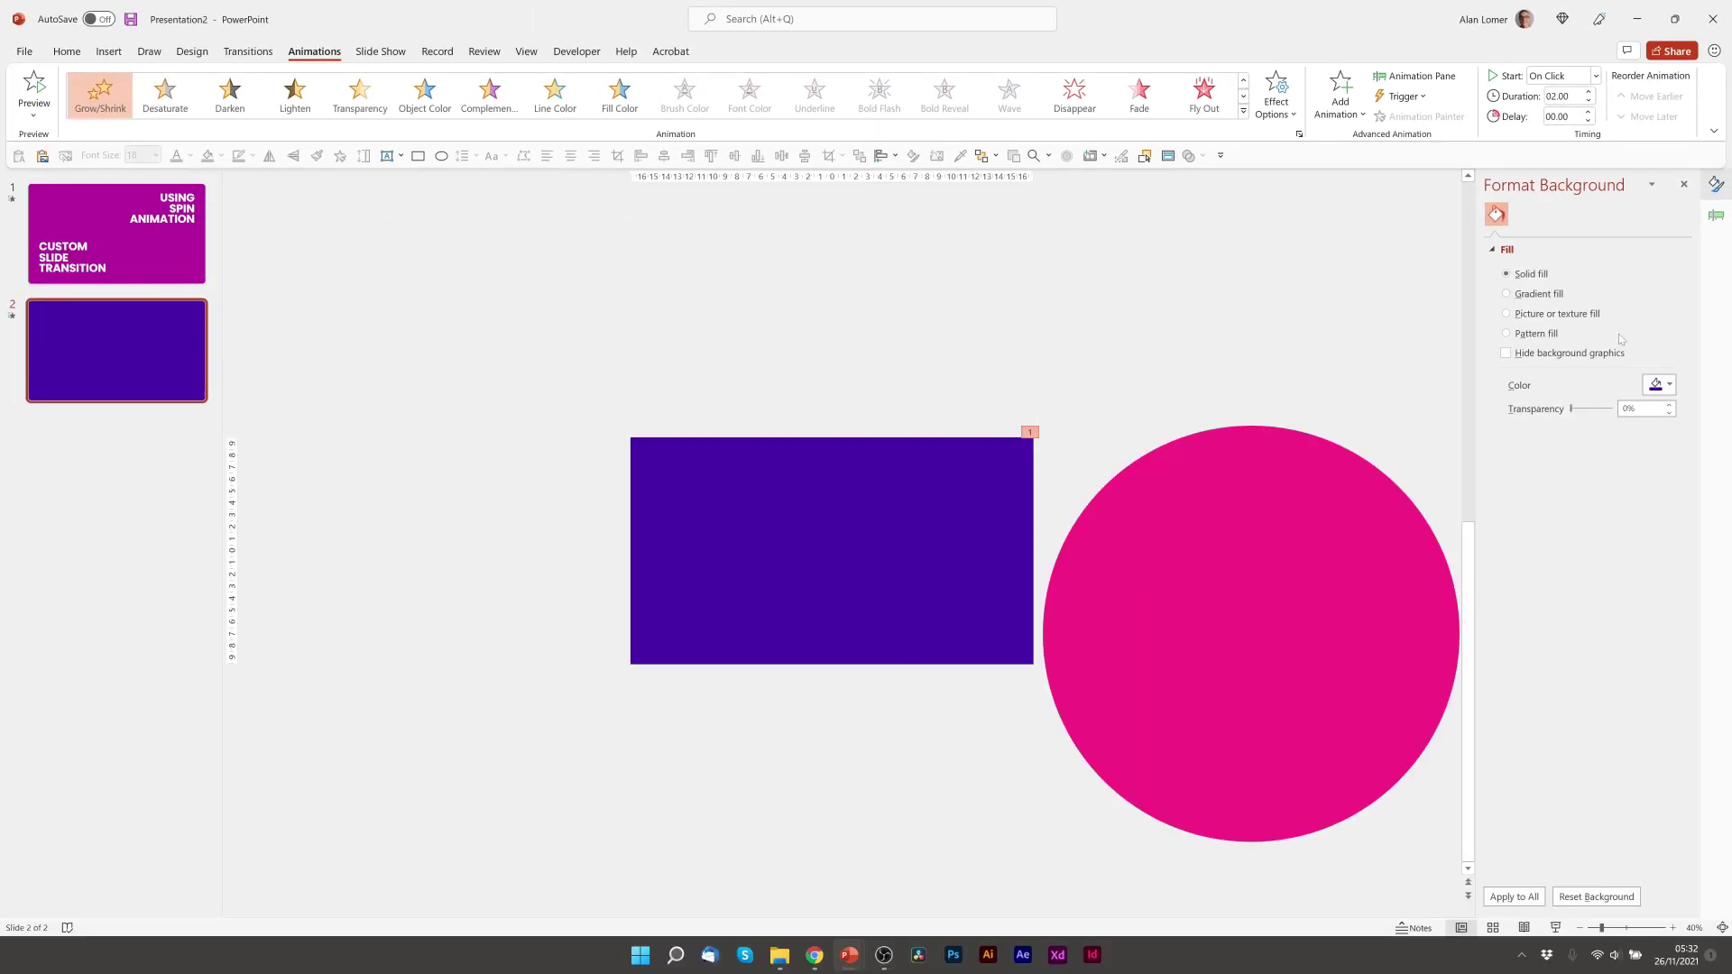
In Oval 4's effect options, set a custom 200% size and a 2-second smooth end
{"action": "left_click", "coordinate": [1264, 458]}
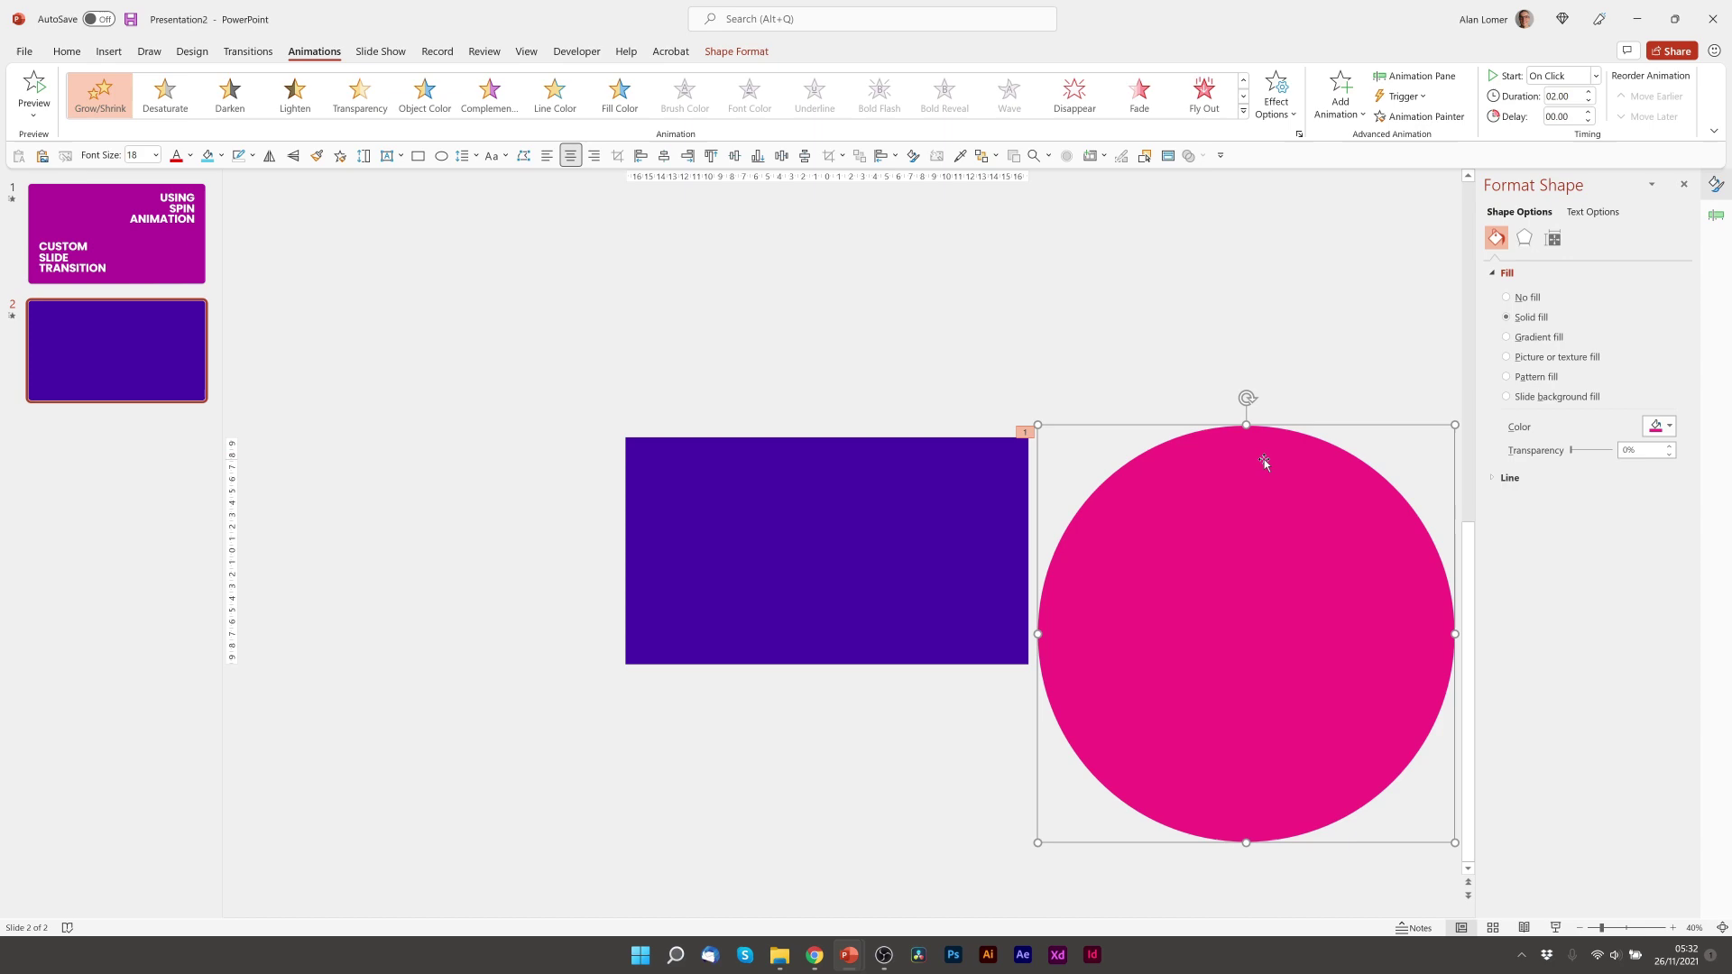
{"action": "left_click", "coordinate": [1414, 76]}
{"action": "double_click", "coordinate": [1572, 243]}
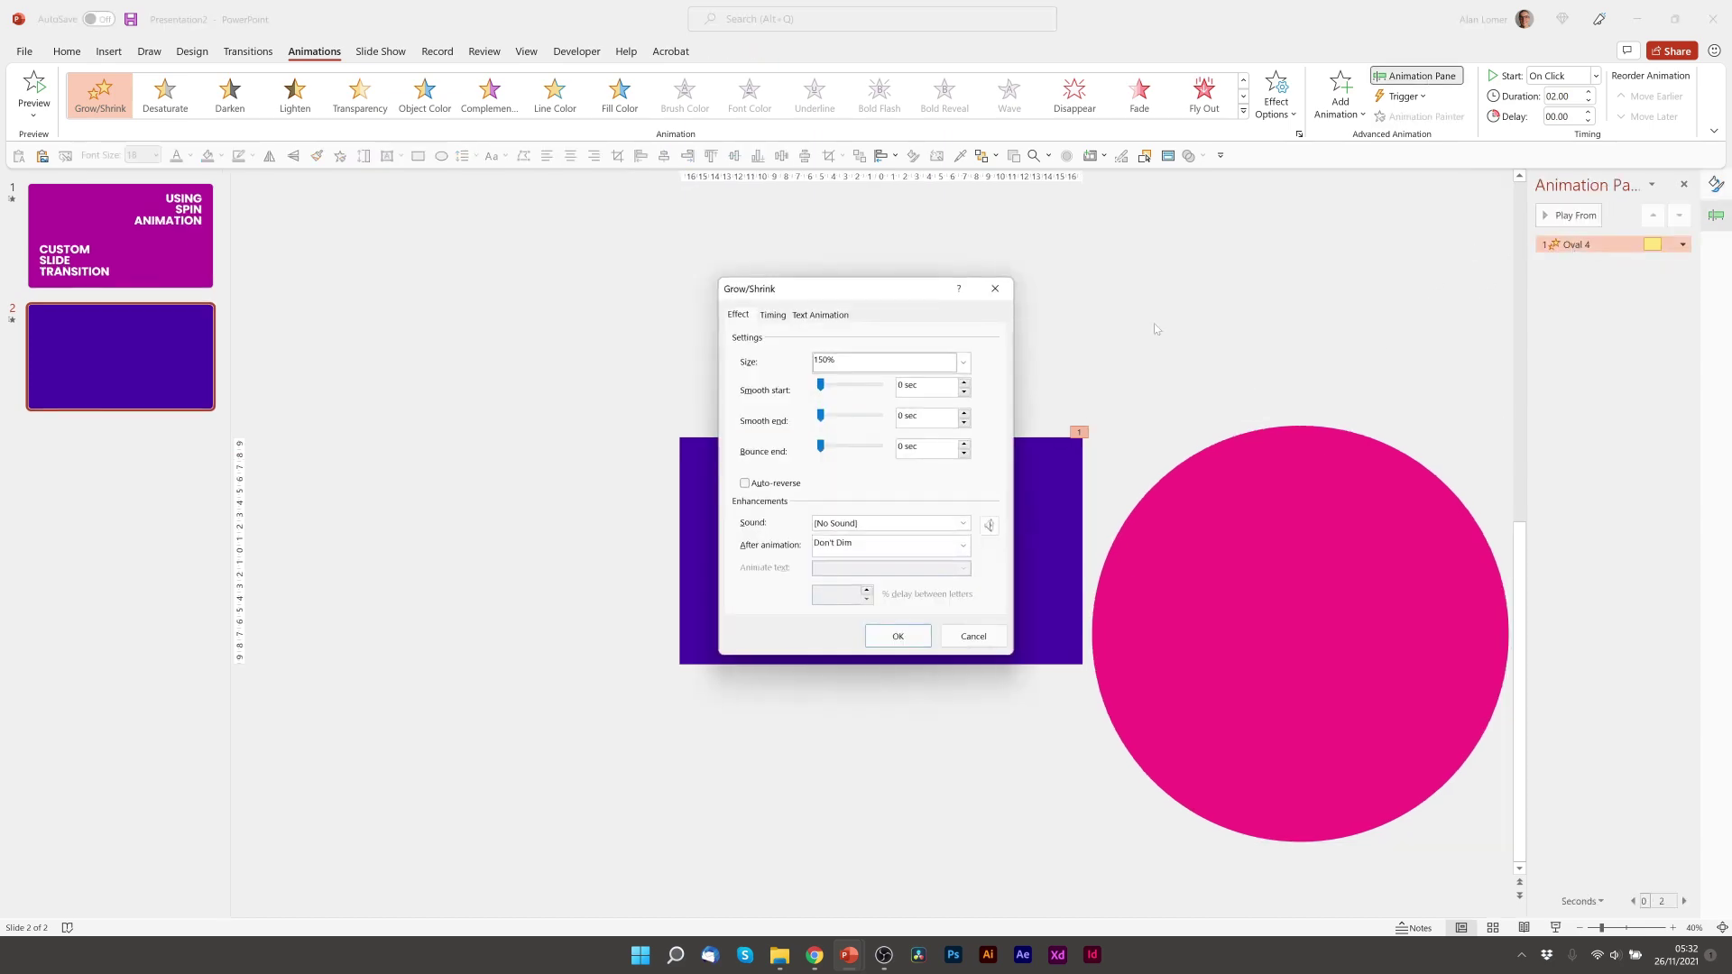
{"action": "left_click", "coordinate": [871, 360]}
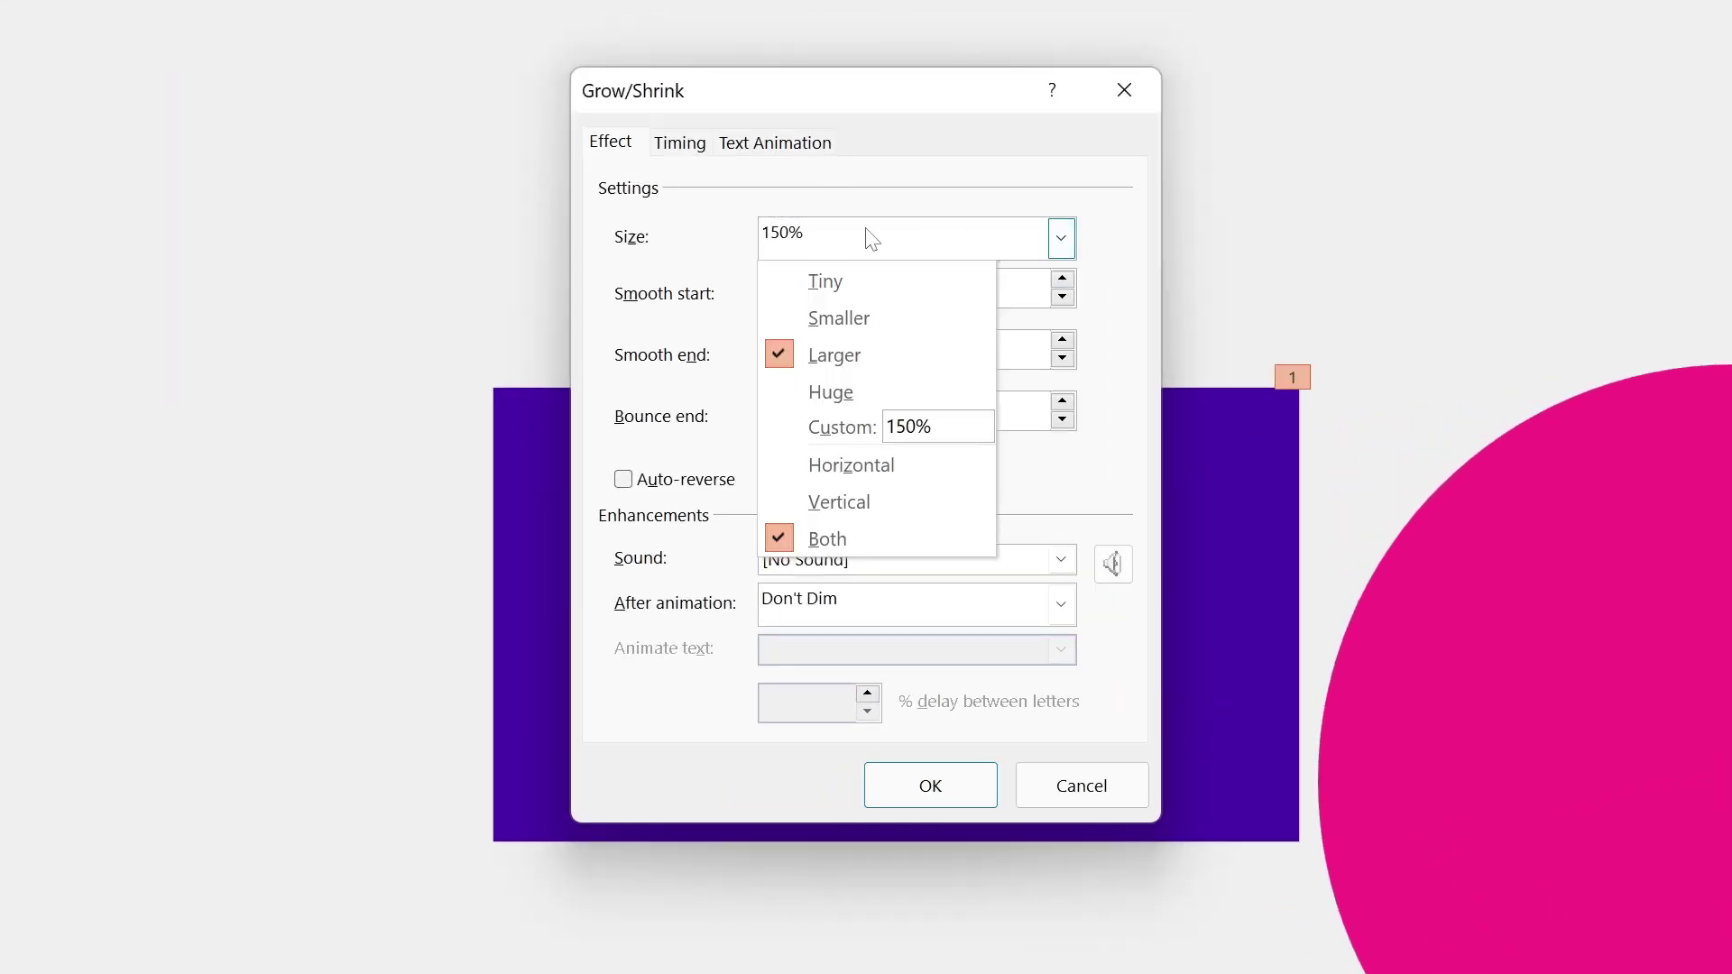
{"action": "left_click", "coordinate": [804, 417]}
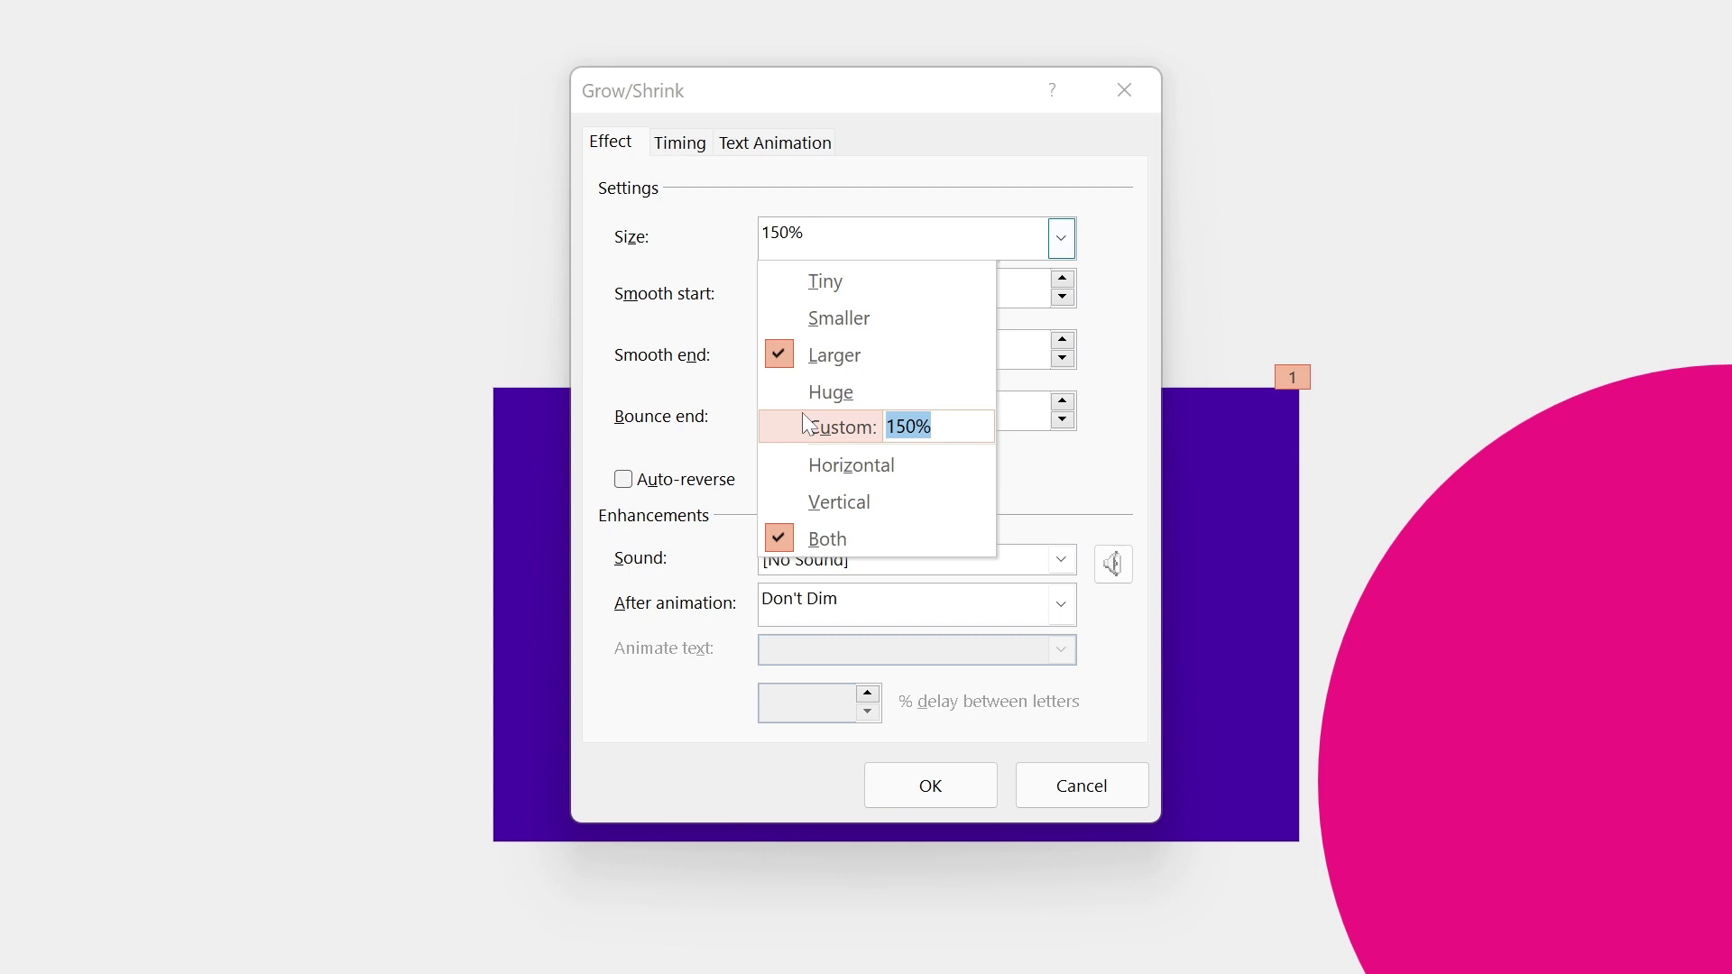
{"action": "type", "text": "200"}
{"action": "key", "text": "Return"}
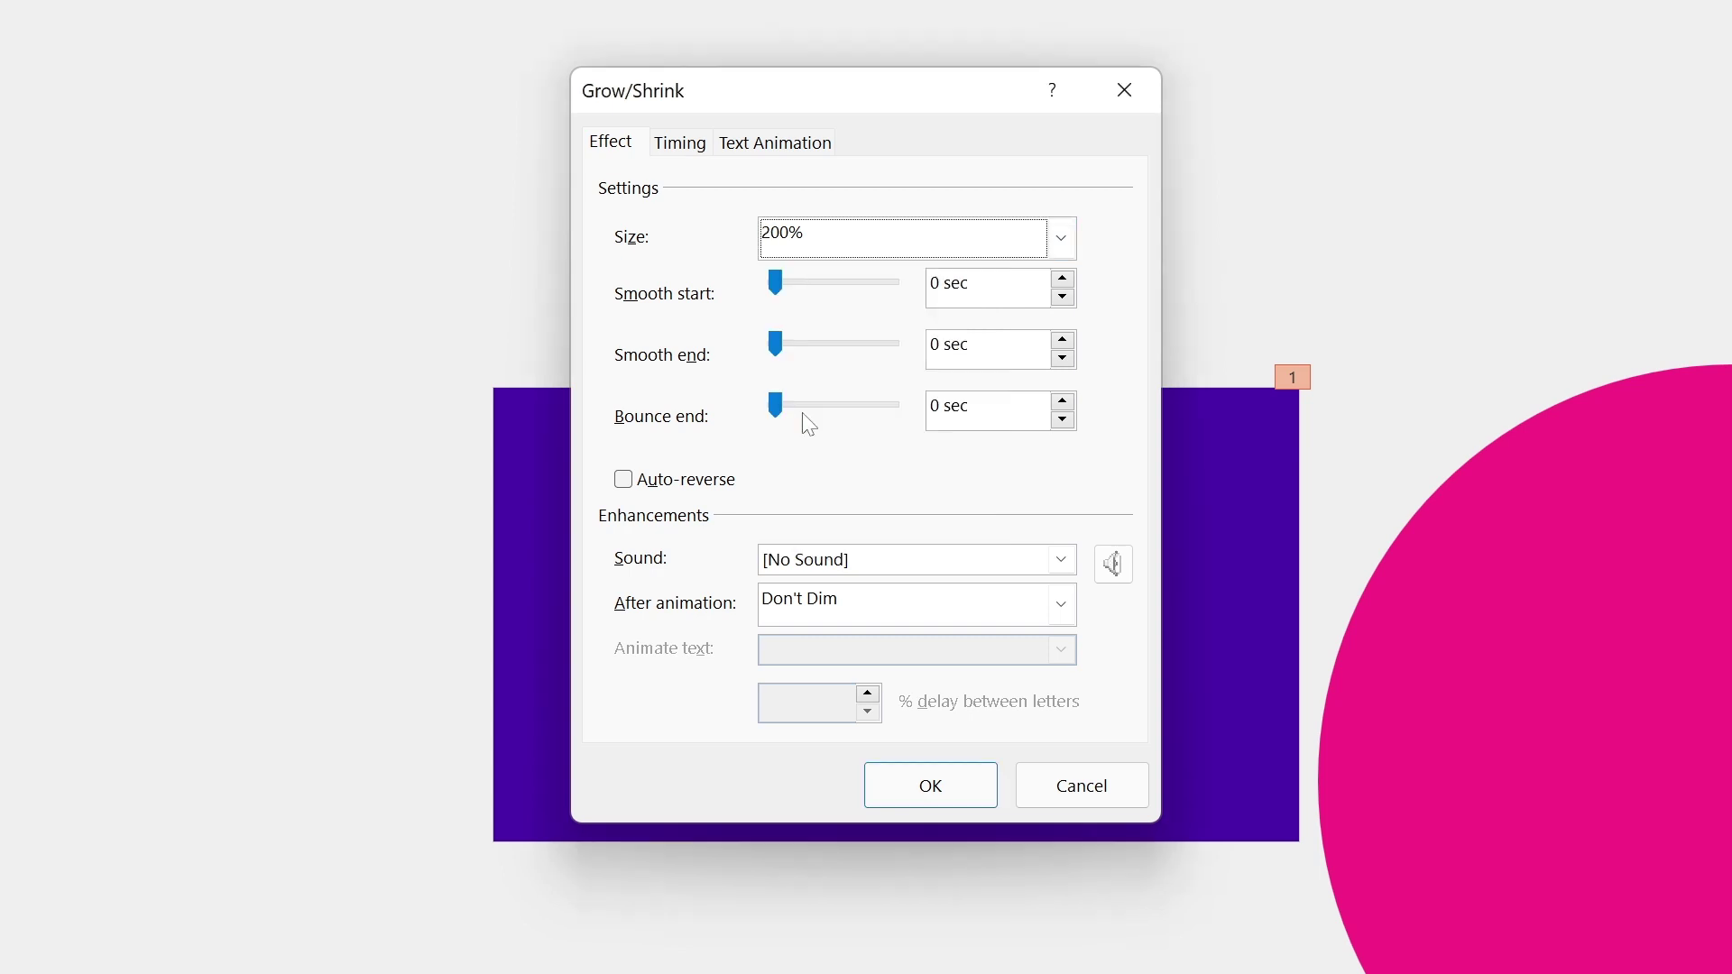
{"action": "left_click_drag", "start_coordinate": [776, 343], "coordinate": [922, 348]}
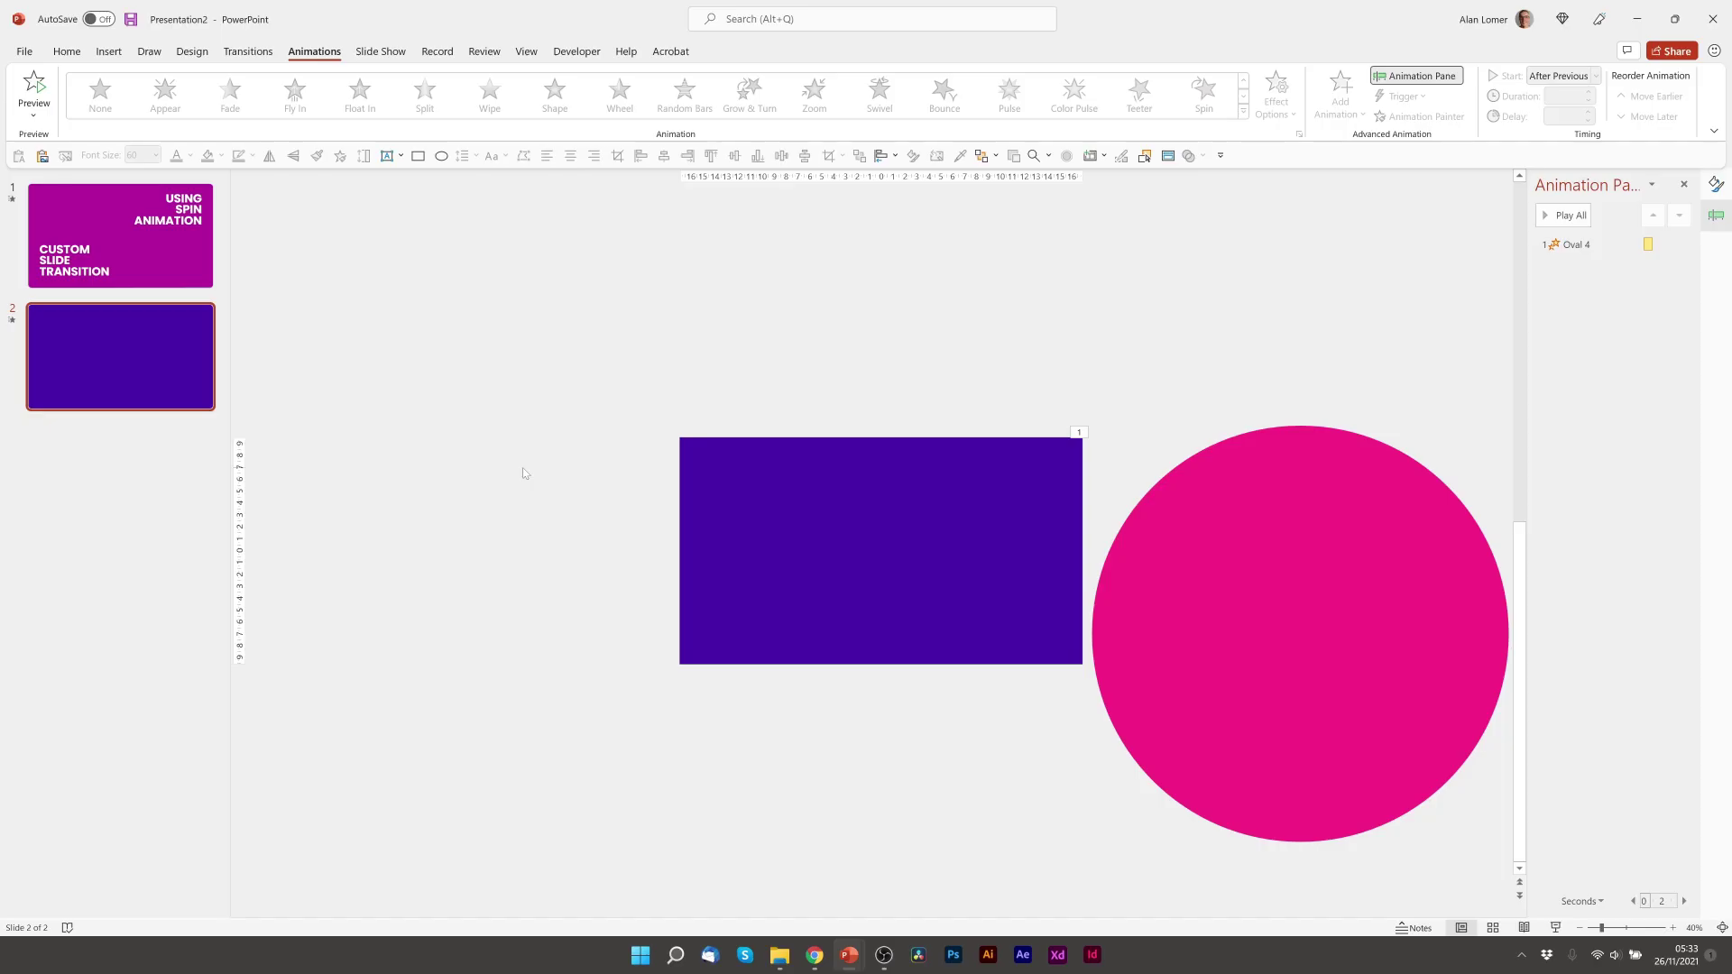
Paste the 'USING GROW/SHRINK ANIMATION' and 'CUSTOM SLIDE TRANSITION' title boxes onto slide 2
{"action": "key", "text": "ctrl+v"}
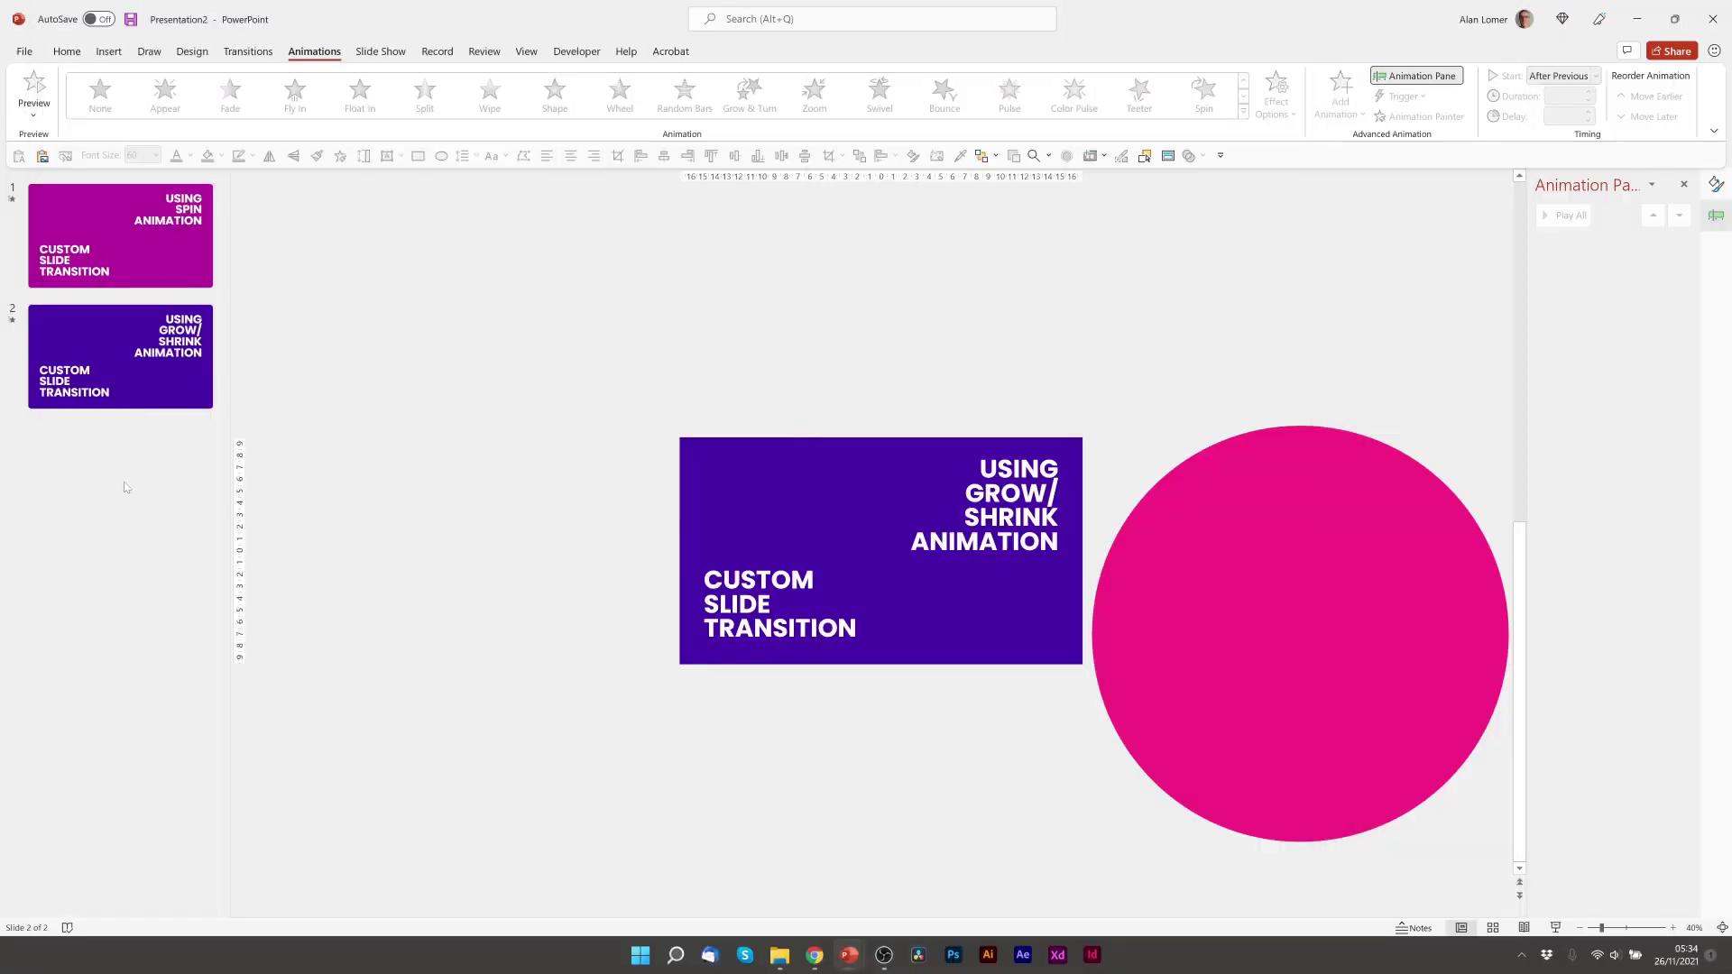
Add a third slide and paste the three coloured swatch squares beside it
{"action": "right_click", "coordinate": [127, 485]}
{"action": "left_click", "coordinate": [172, 549]}
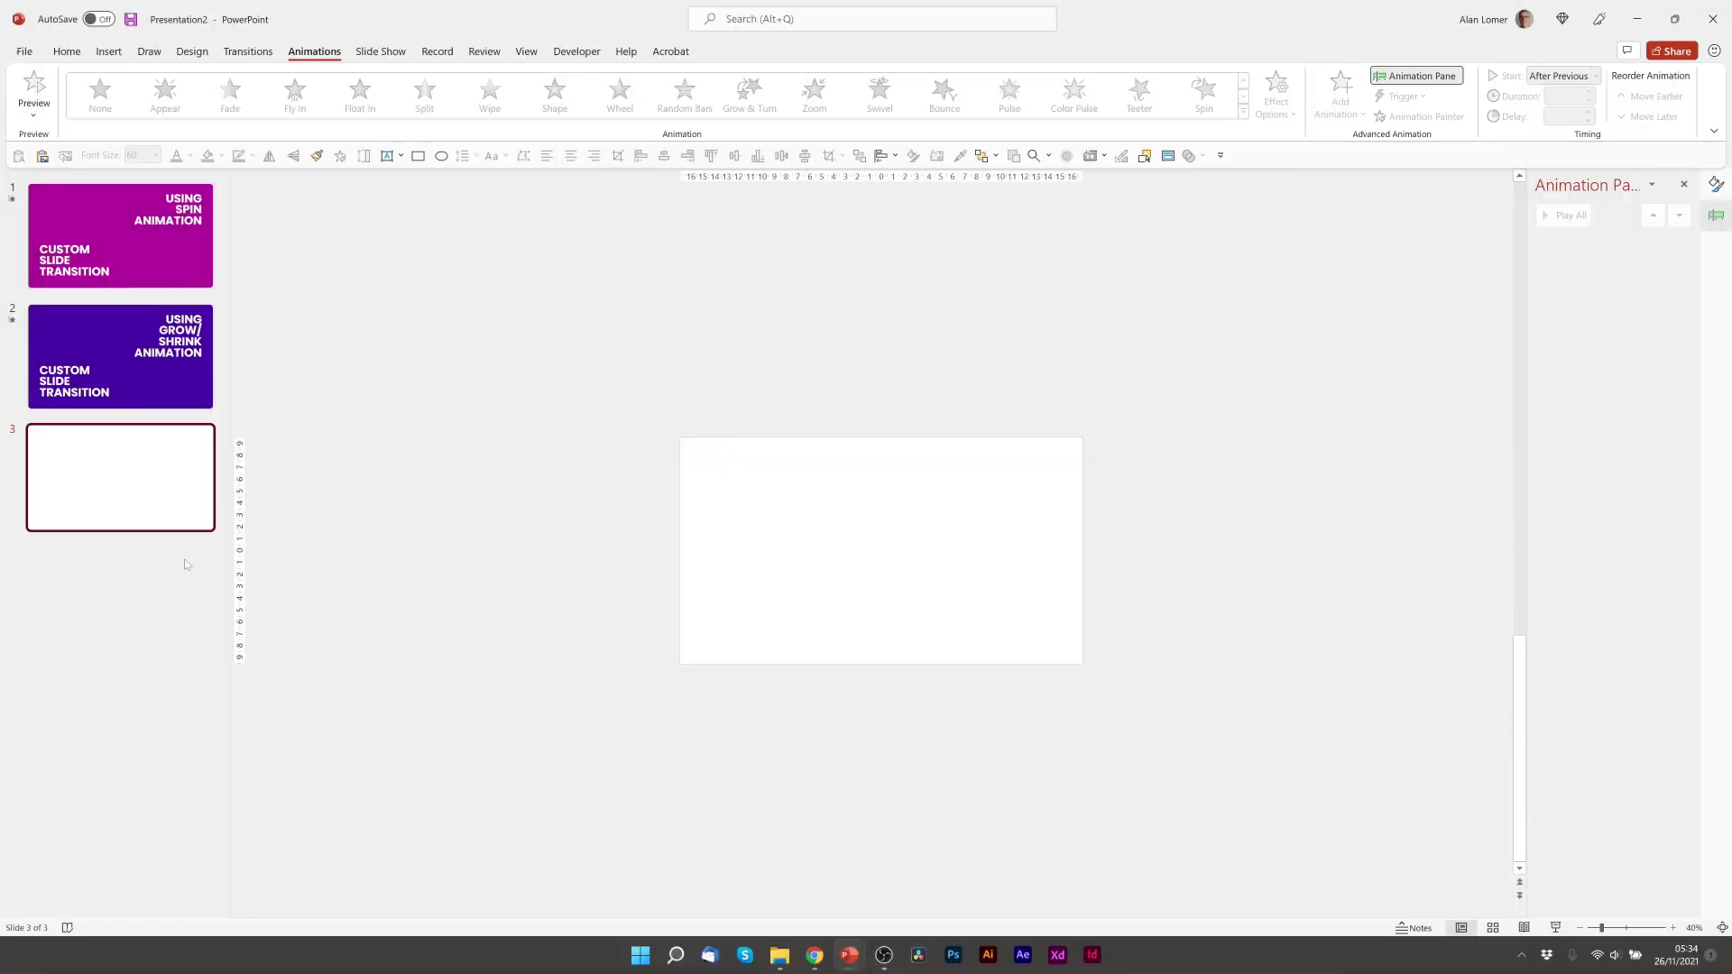
{"action": "key", "text": "ctrl+v"}
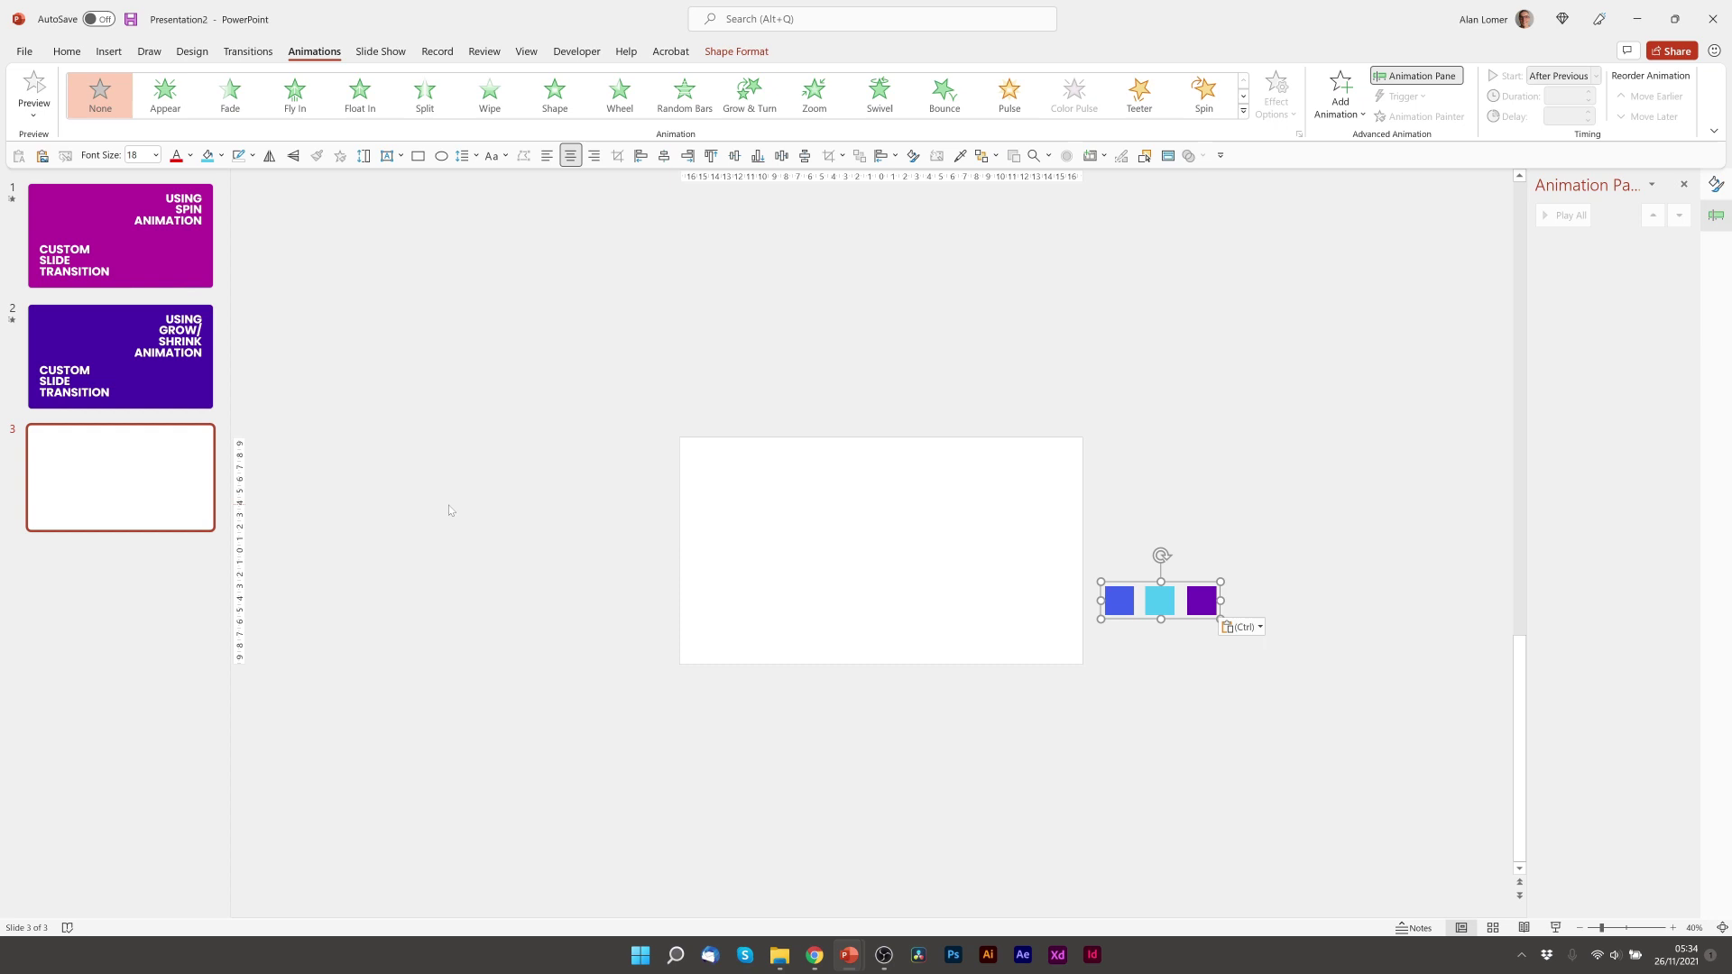
Fill slide 3's background with the blue colour sampled from the blue swatch square
{"action": "right_click", "coordinate": [828, 520]}
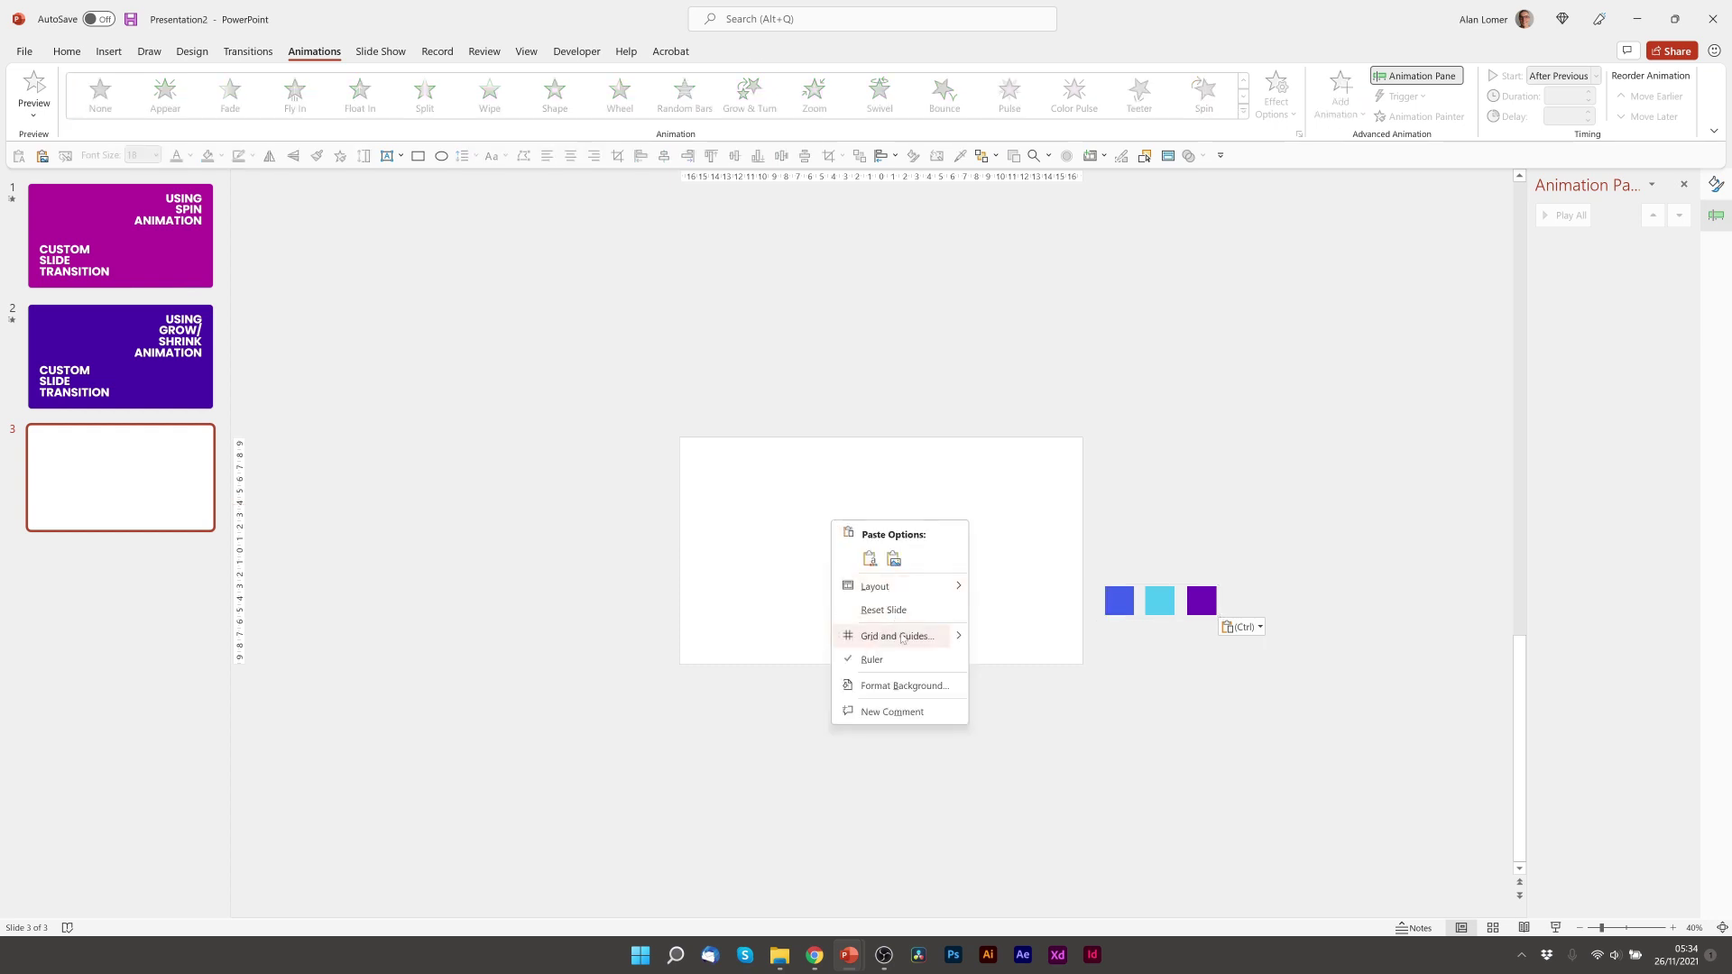
{"action": "left_click", "coordinate": [889, 685]}
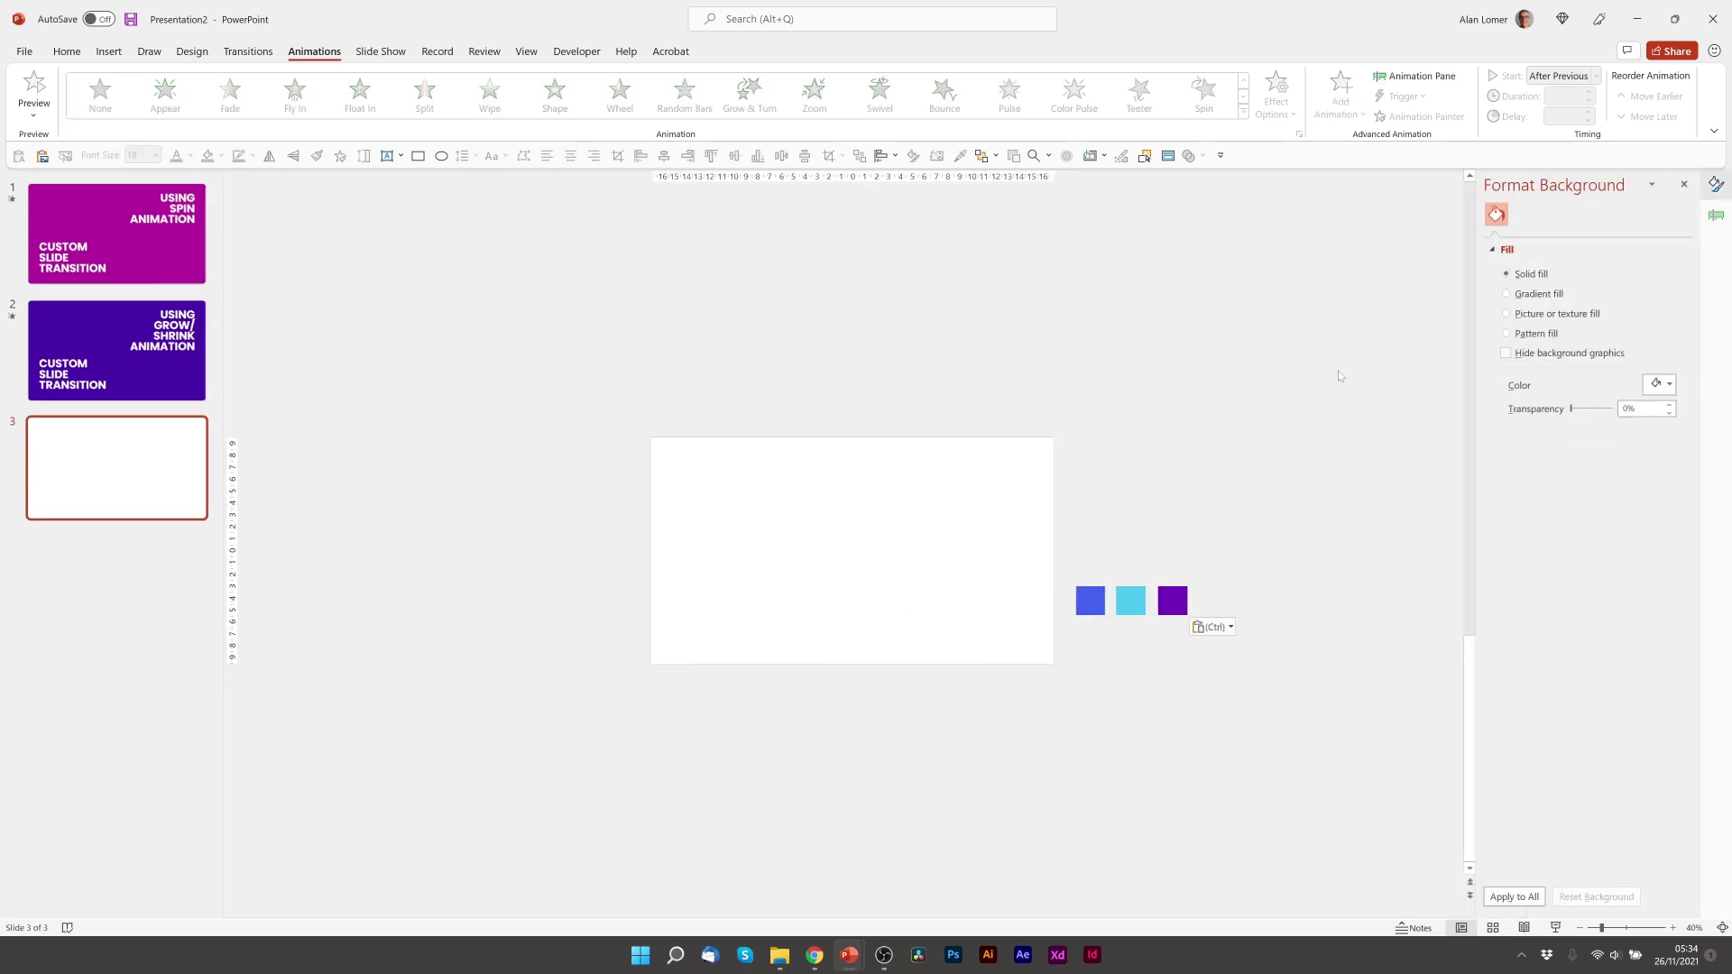
{"action": "left_click", "coordinate": [1666, 386]}
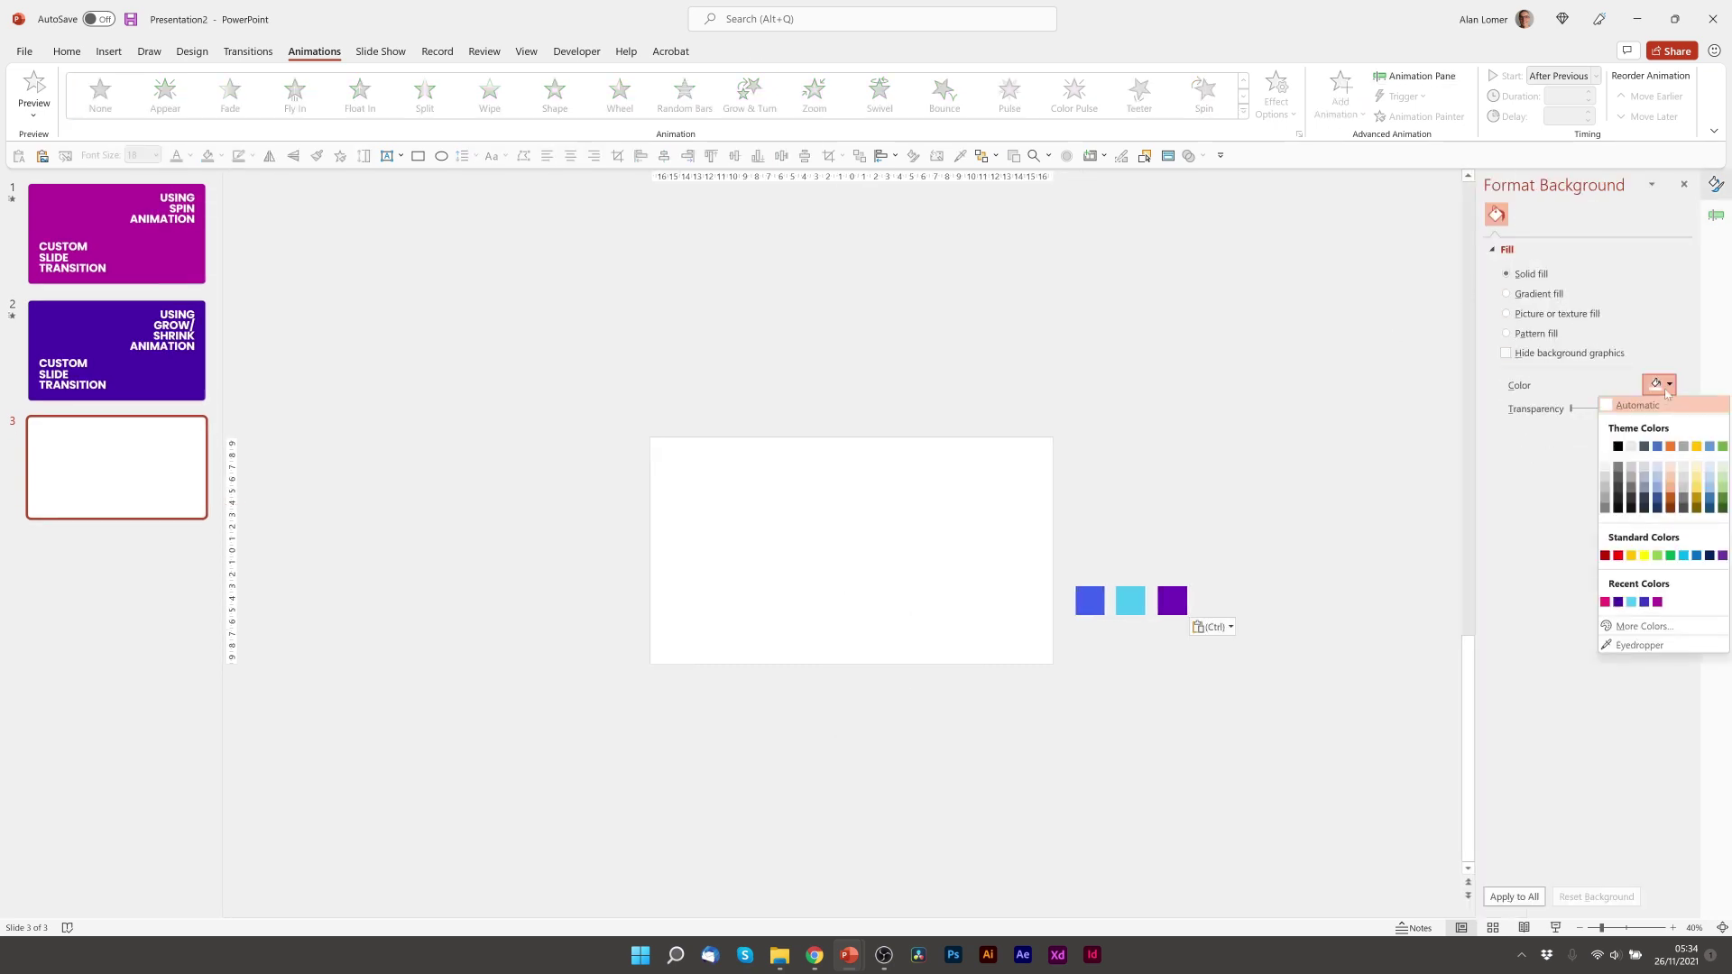
{"action": "left_click", "coordinate": [1638, 645]}
{"action": "left_click", "coordinate": [1084, 606]}
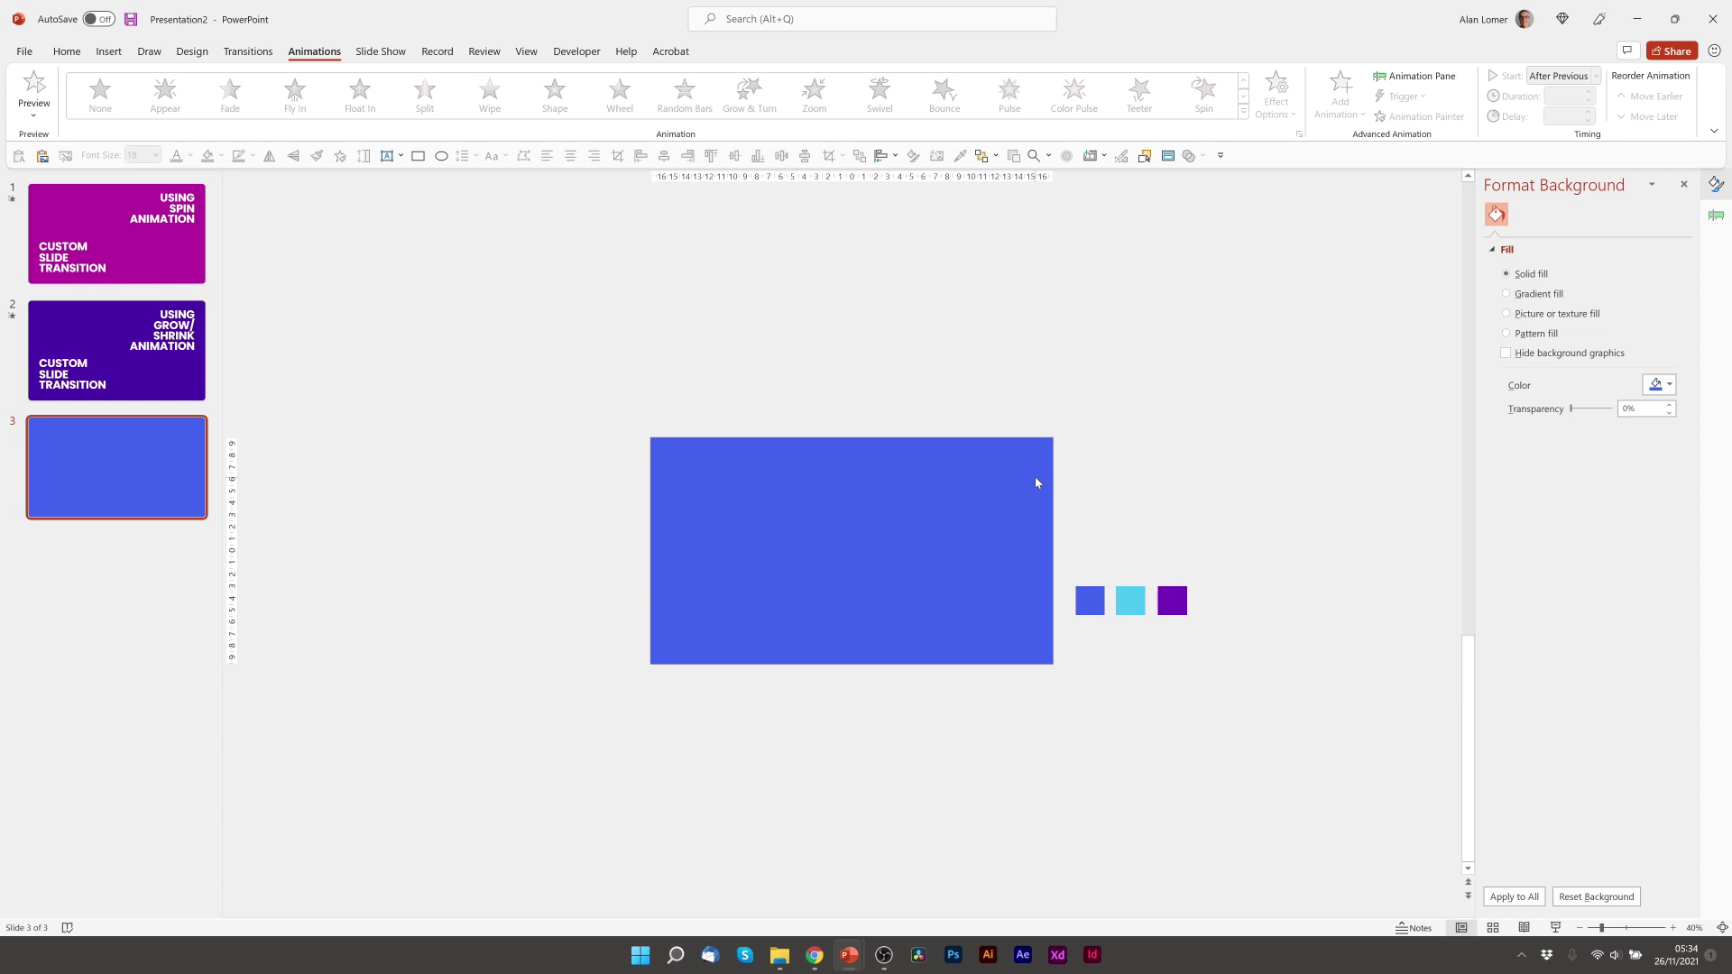
Insert a circle on slide 3 filled with the light-blue swatch colour and no outline
{"action": "left_click", "coordinate": [66, 51]}
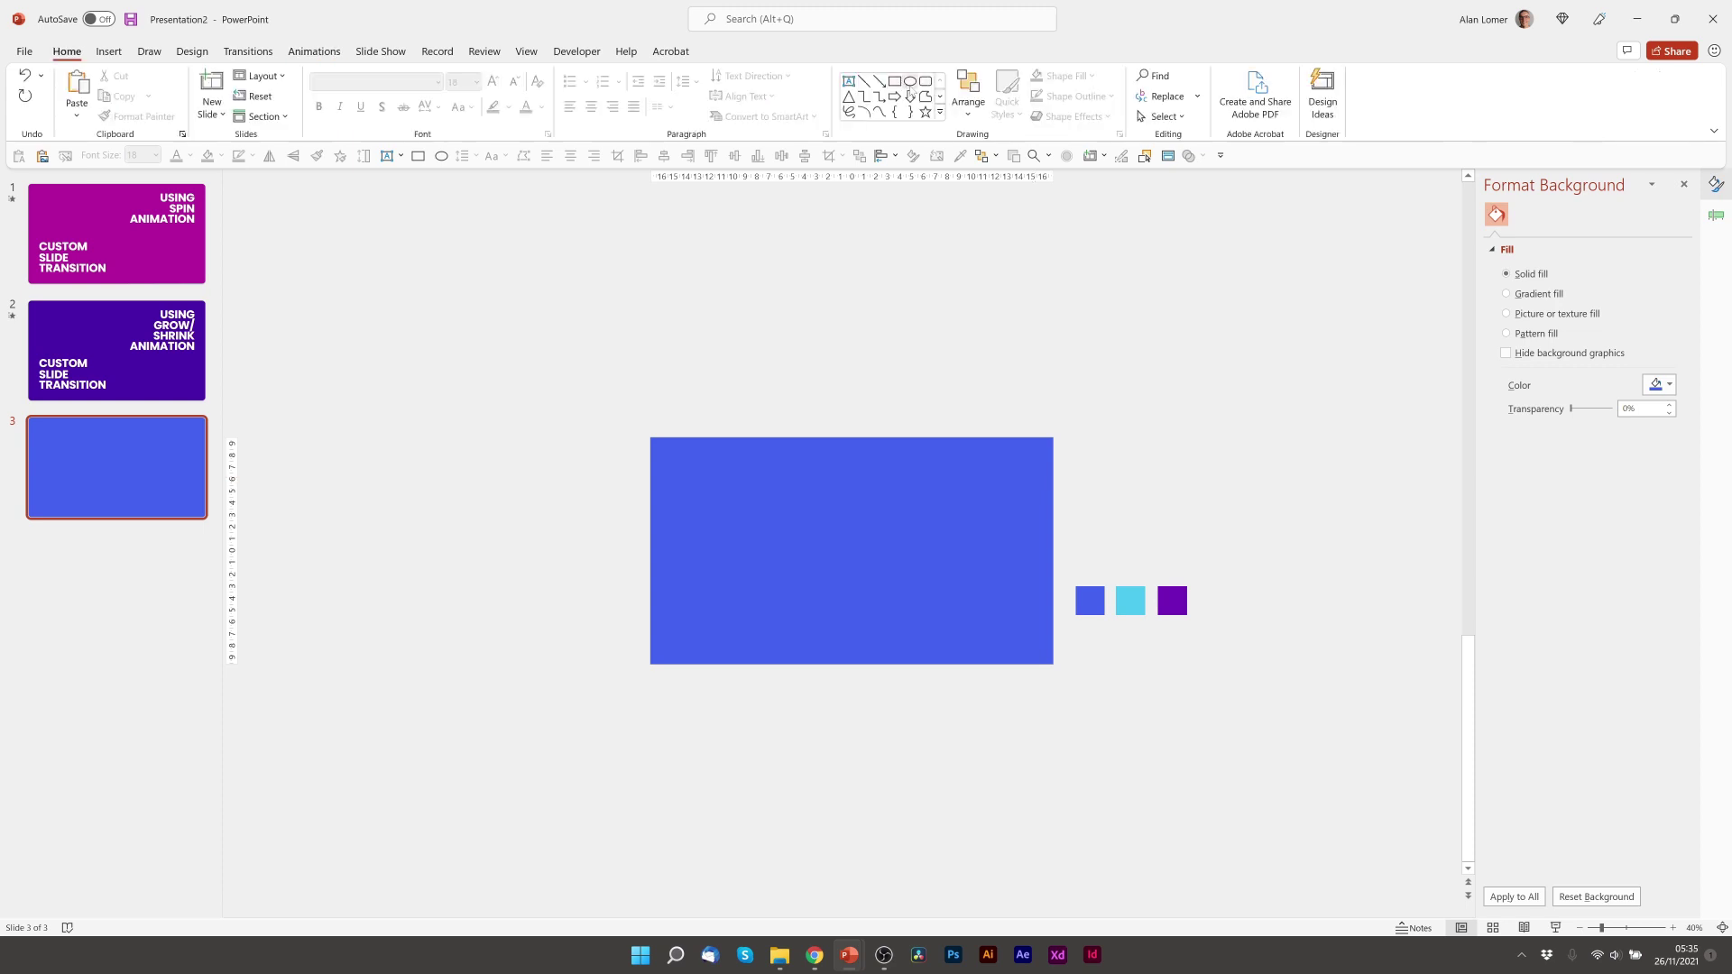
{"action": "left_click", "coordinate": [911, 81]}
{"action": "left_click", "coordinate": [830, 481]}
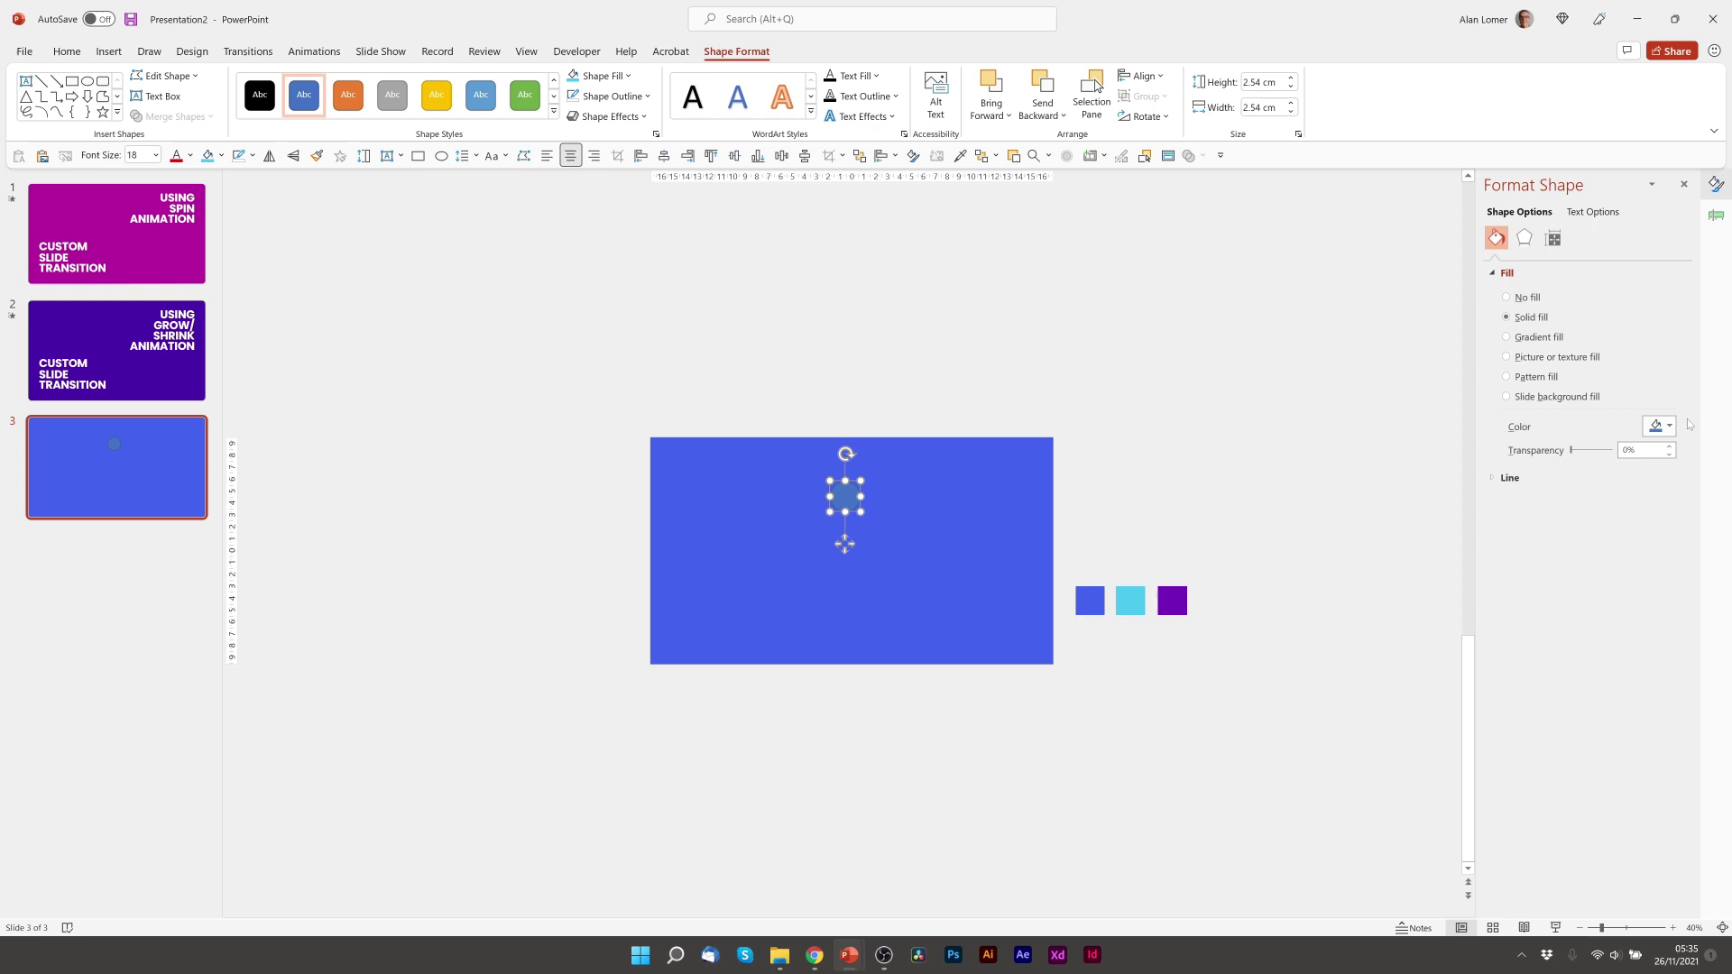
{"action": "left_click", "coordinate": [1668, 427]}
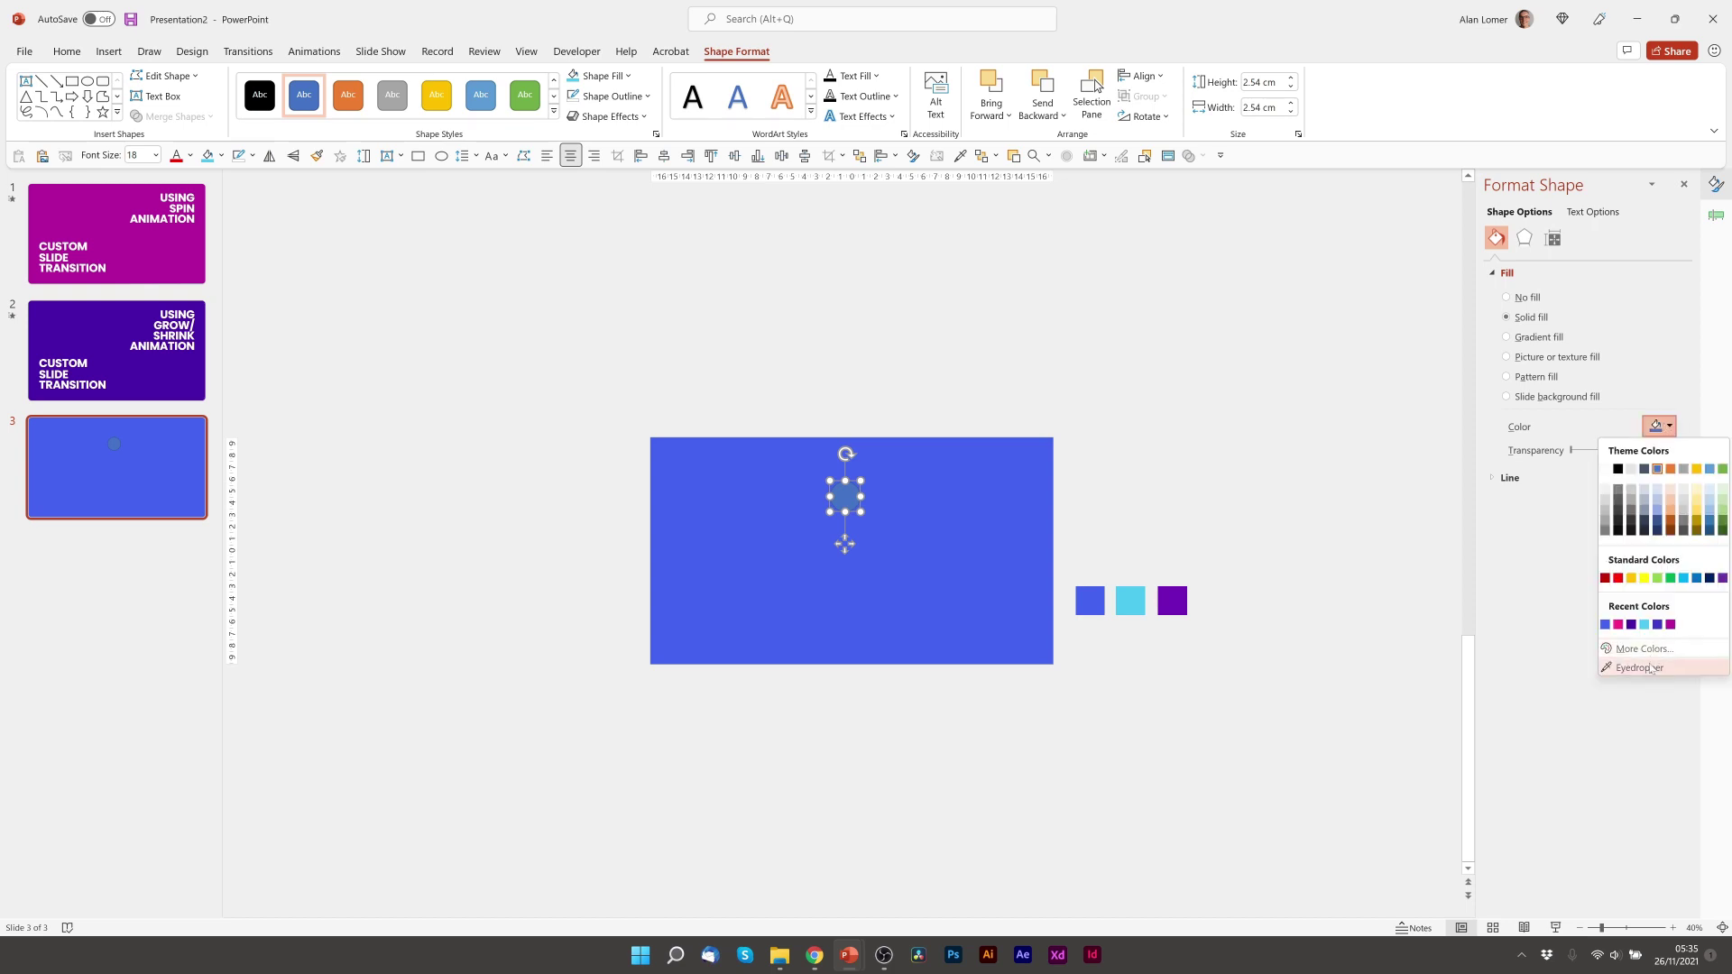
{"action": "left_click", "coordinate": [1635, 665]}
{"action": "left_click", "coordinate": [1132, 600]}
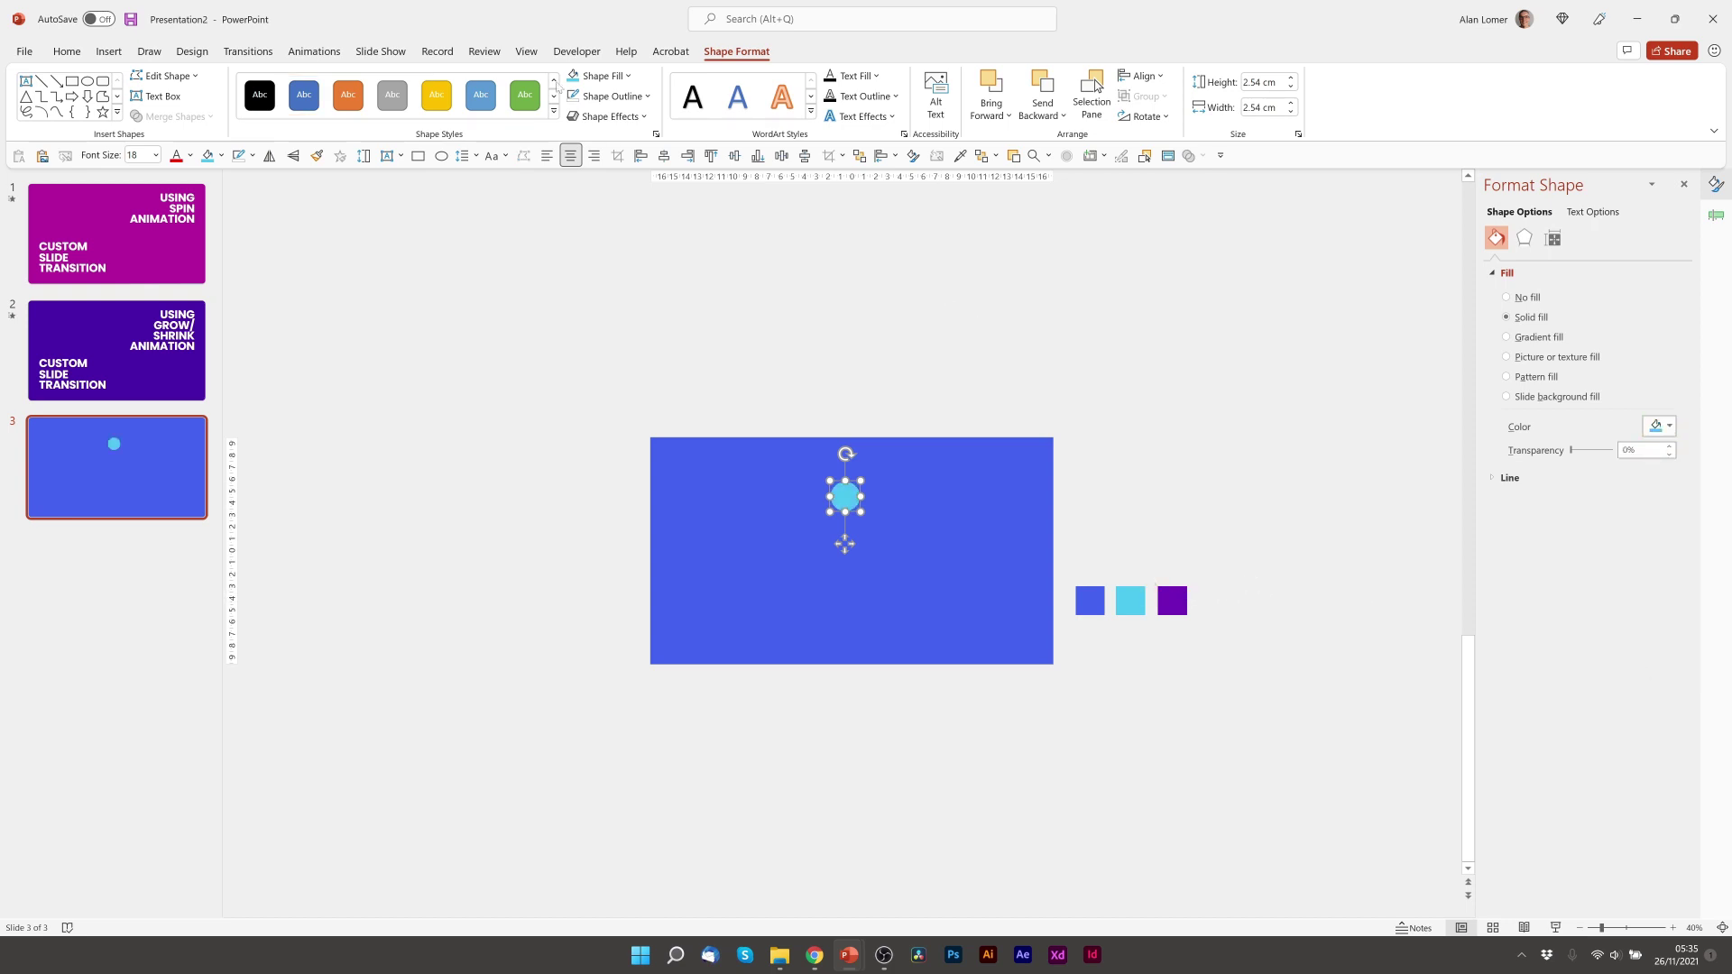
{"action": "left_click", "coordinate": [67, 51]}
{"action": "left_click", "coordinate": [1057, 96]}
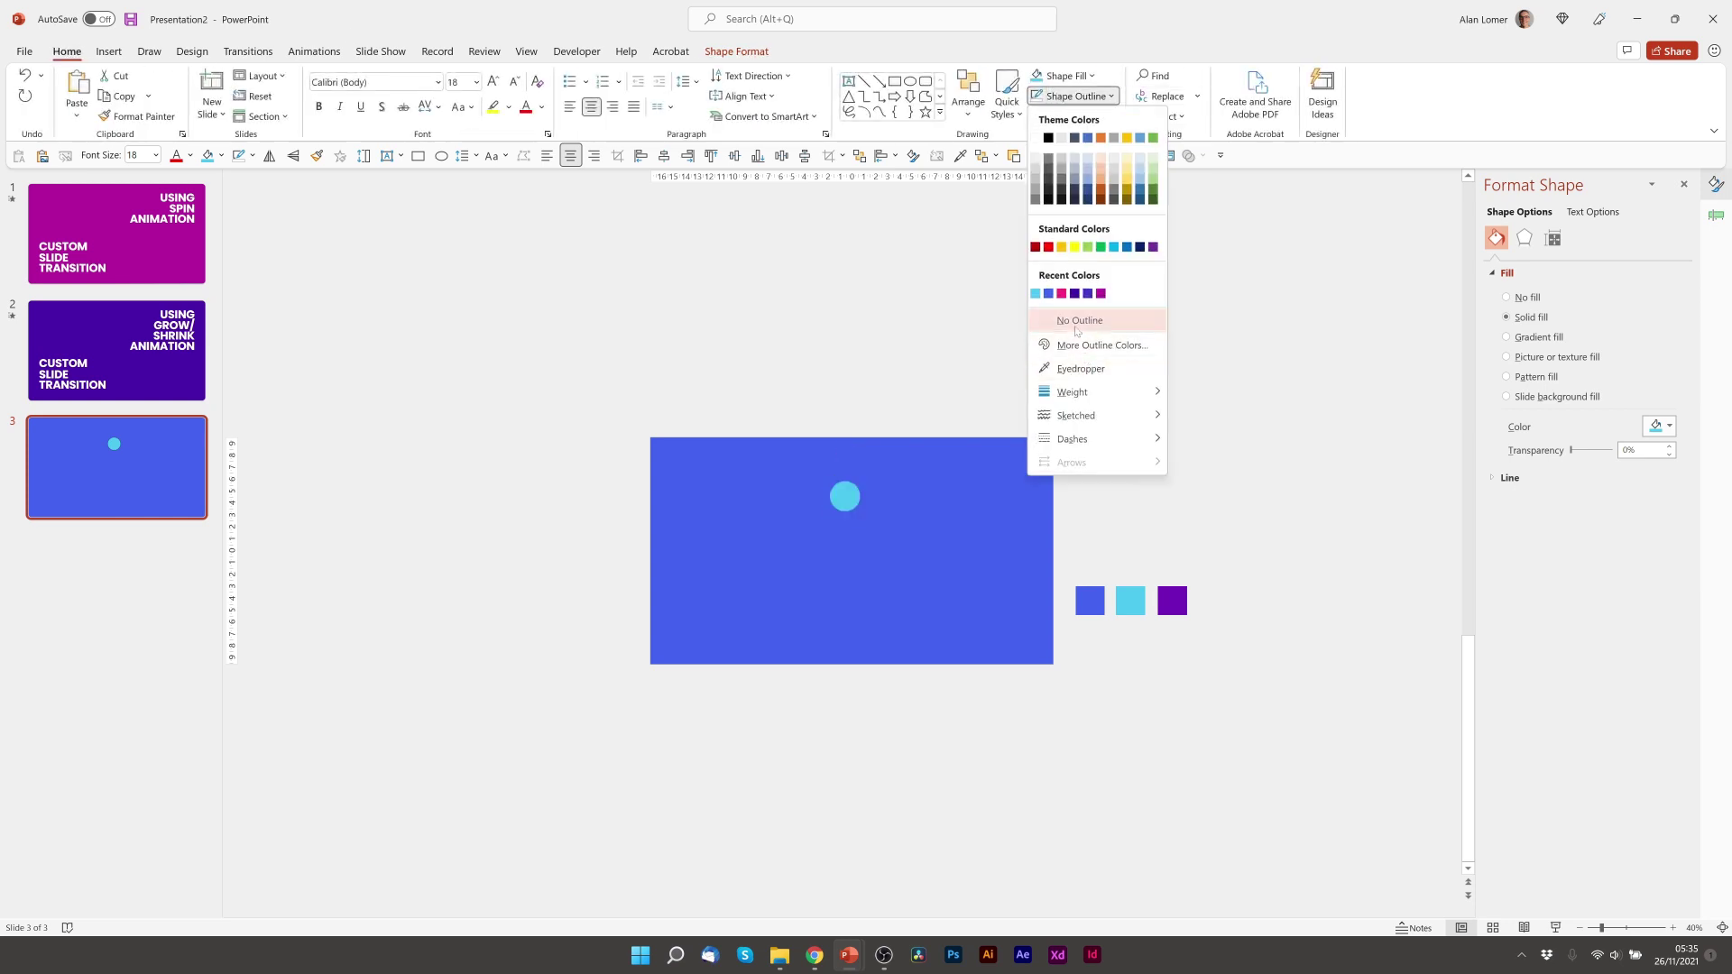
{"action": "left_click", "coordinate": [1080, 312]}
Size the circle 41 × 41 cm and centre it horizontally and vertically on the slide
{"action": "left_click", "coordinate": [1554, 237]}
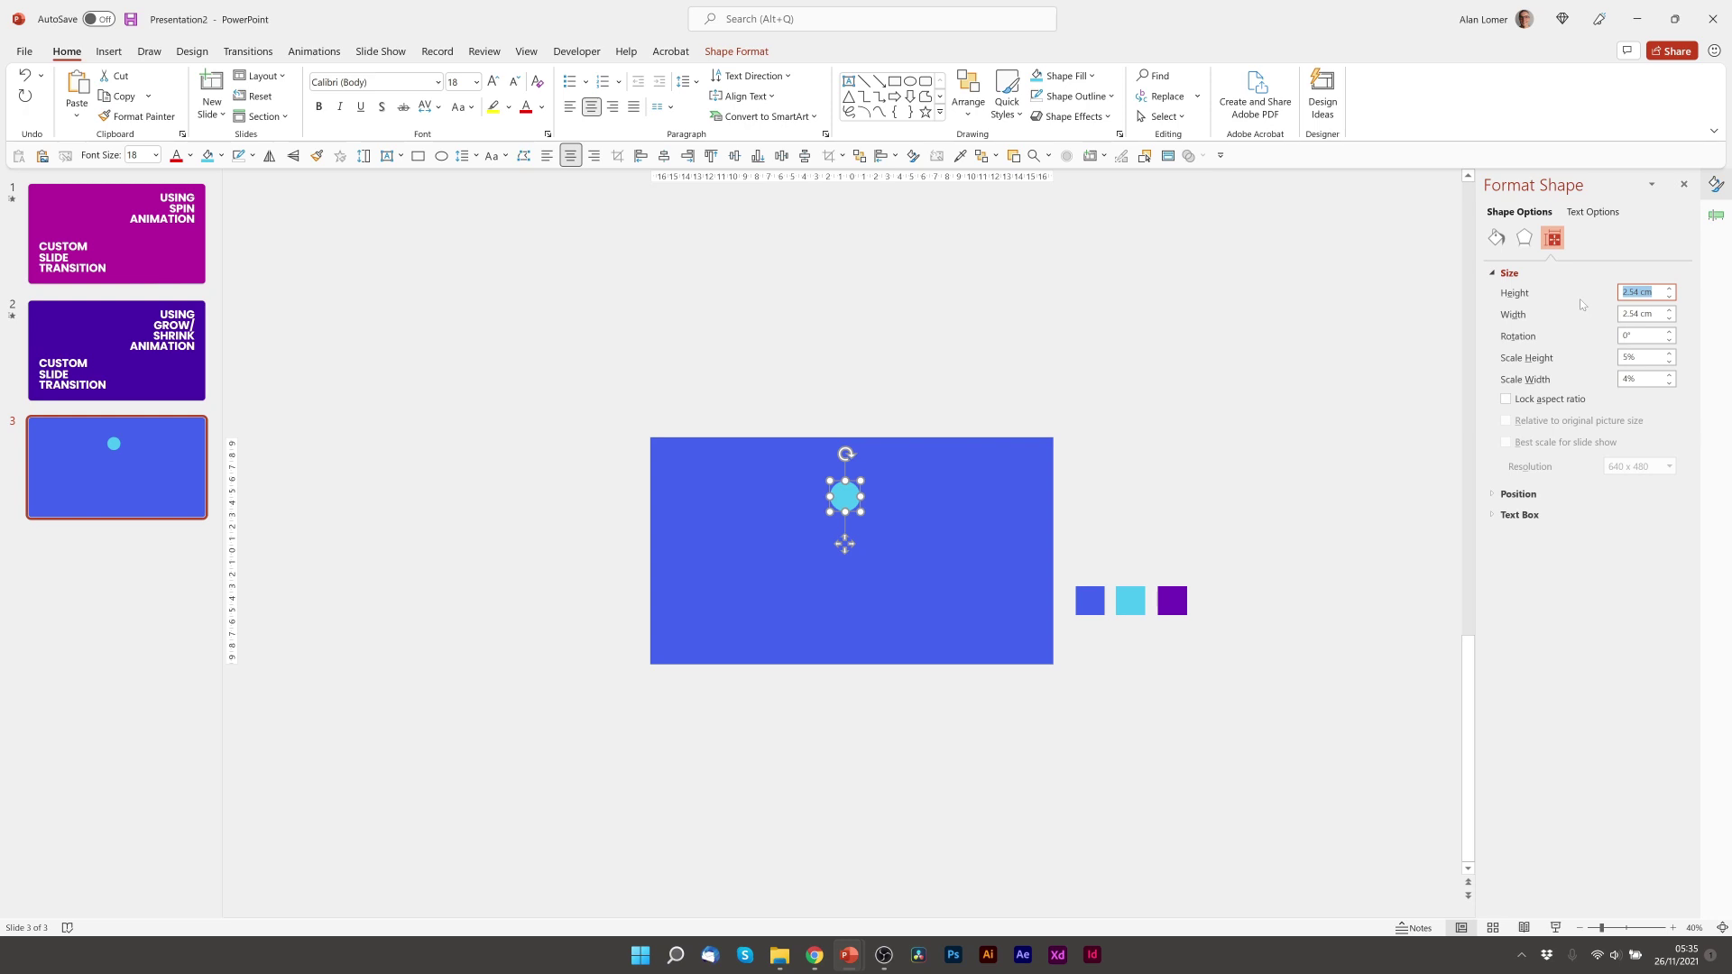
{"action": "type", "text": "41"}
{"action": "key", "text": "Tab"}
{"action": "type", "text": "41"}
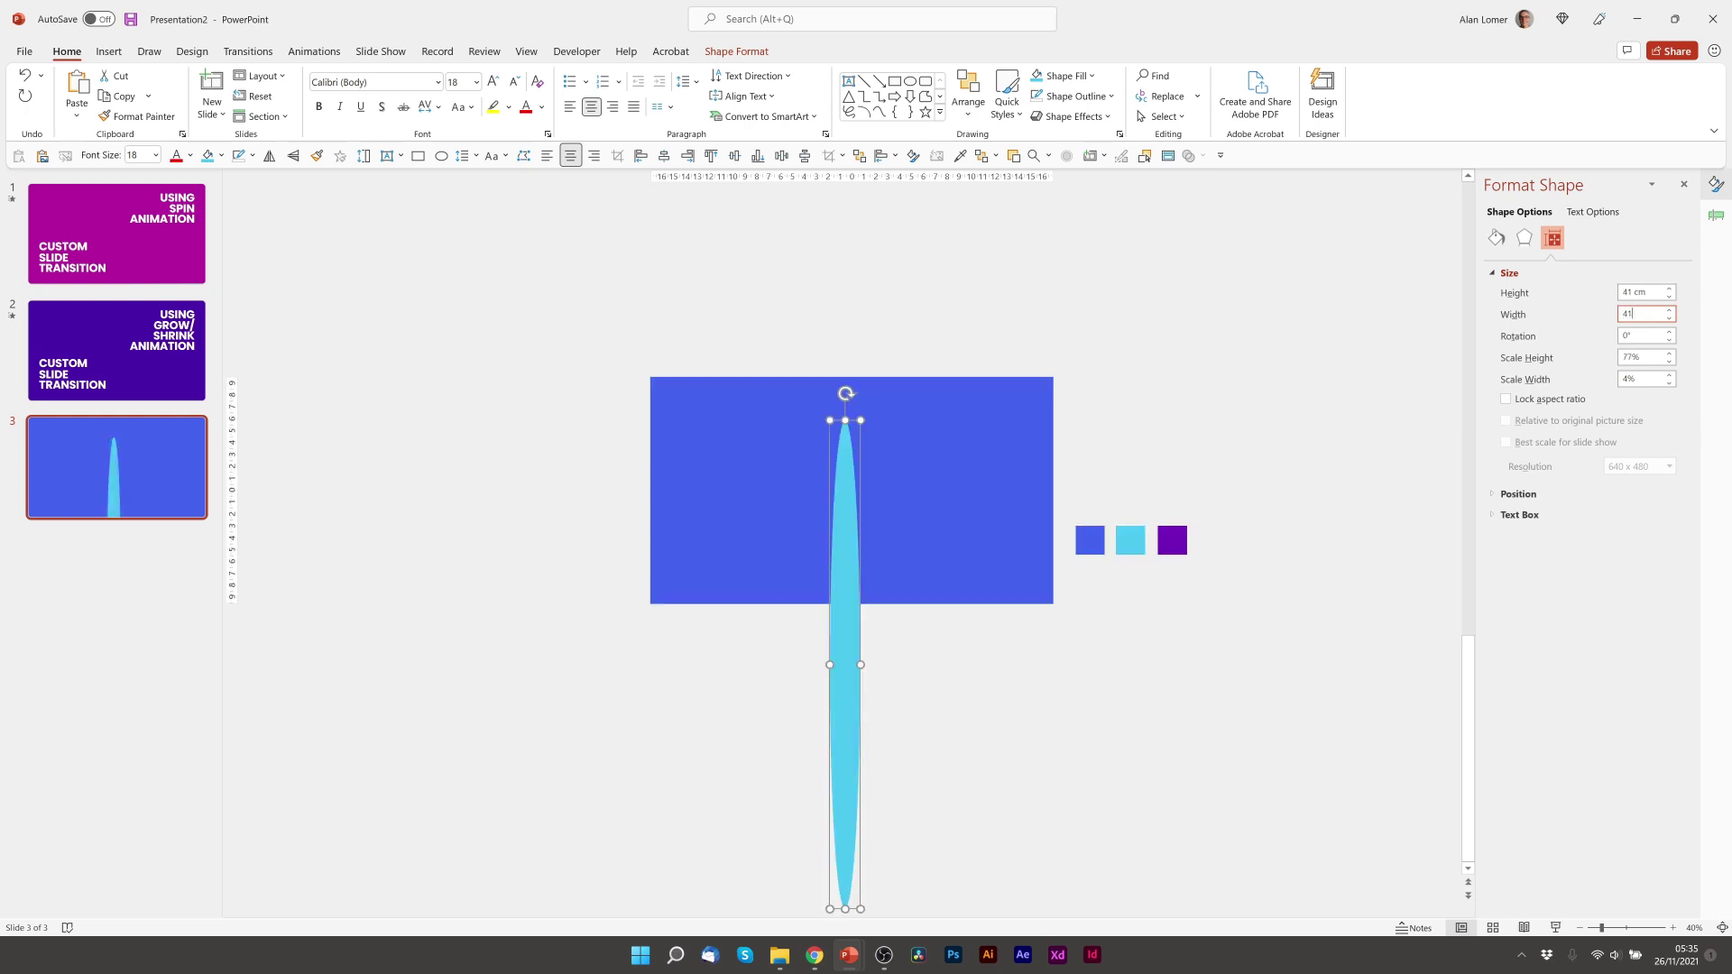
{"action": "key", "text": "Tab"}
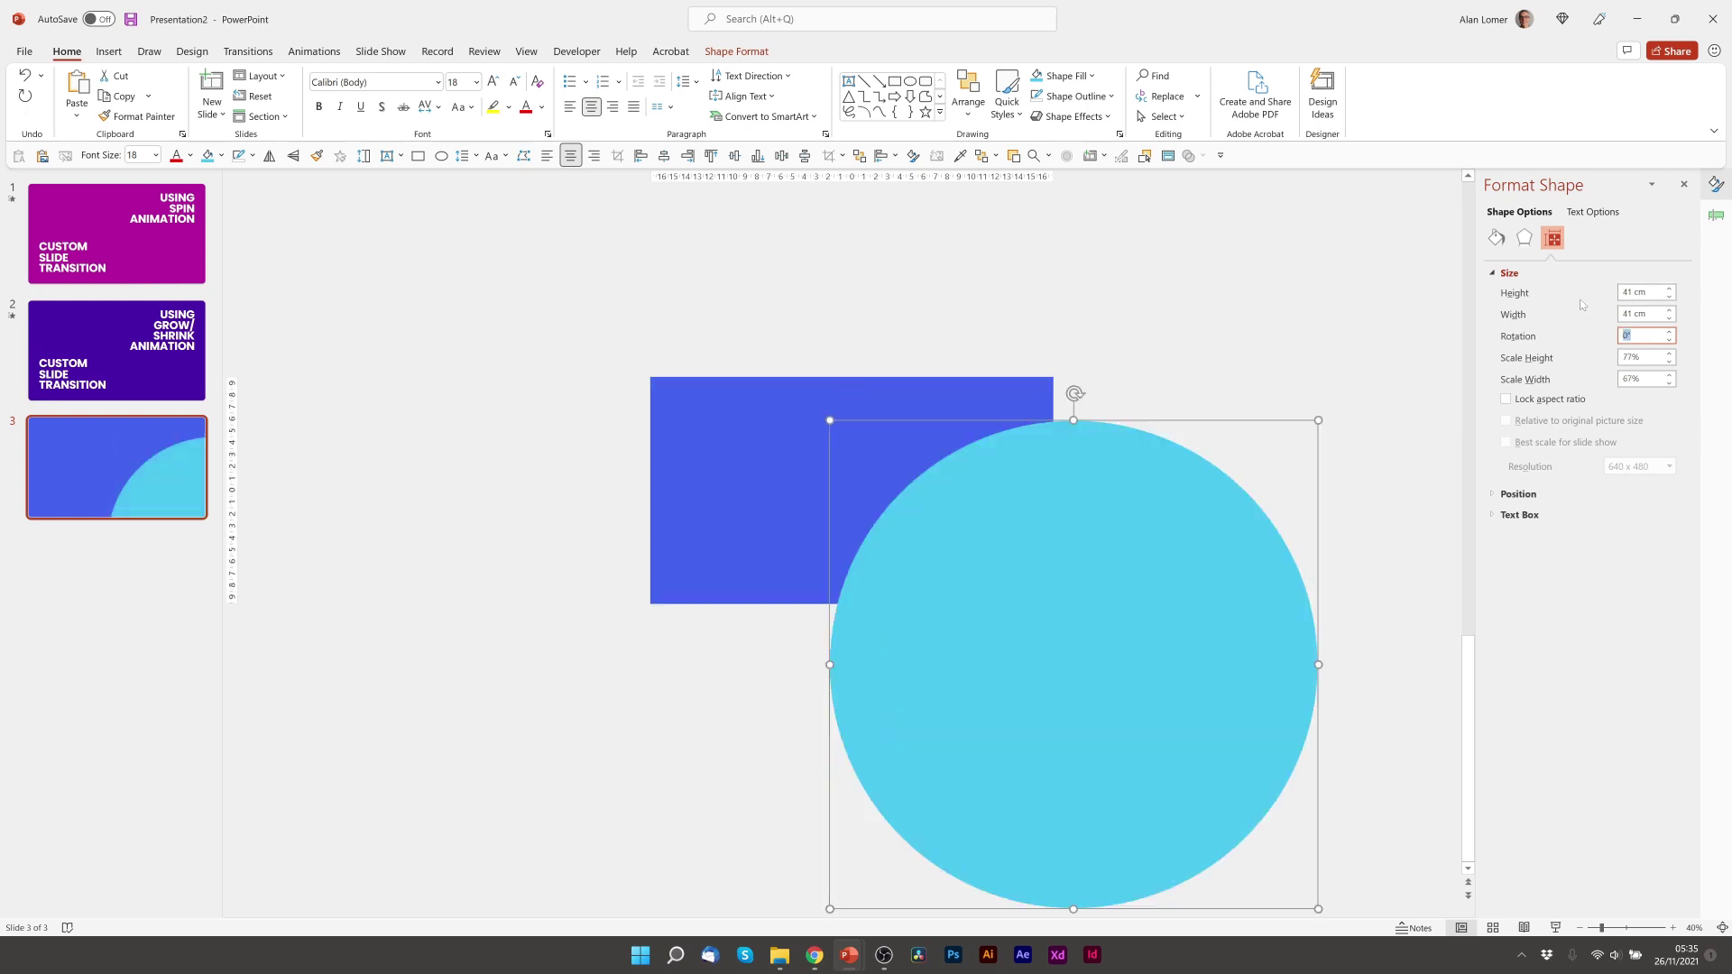
{"action": "left_click", "coordinate": [664, 155]}
{"action": "left_click", "coordinate": [735, 155]}
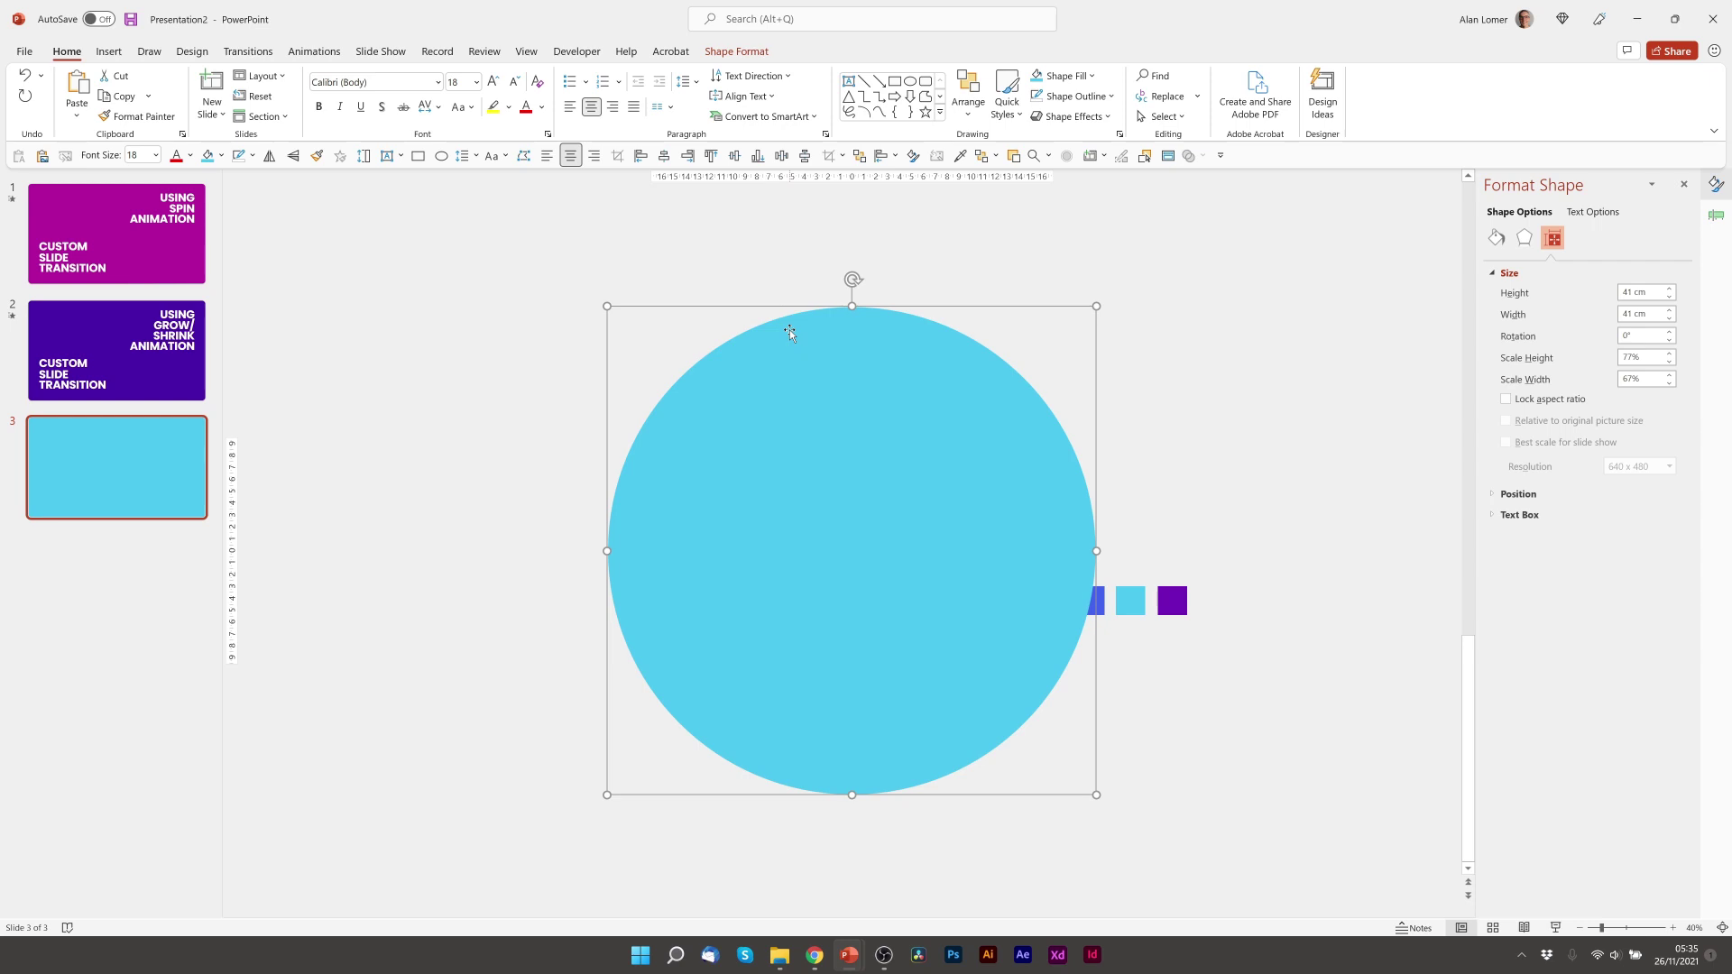
Give the light-blue circle a Zoom entrance animation
{"action": "left_click", "coordinate": [313, 52]}
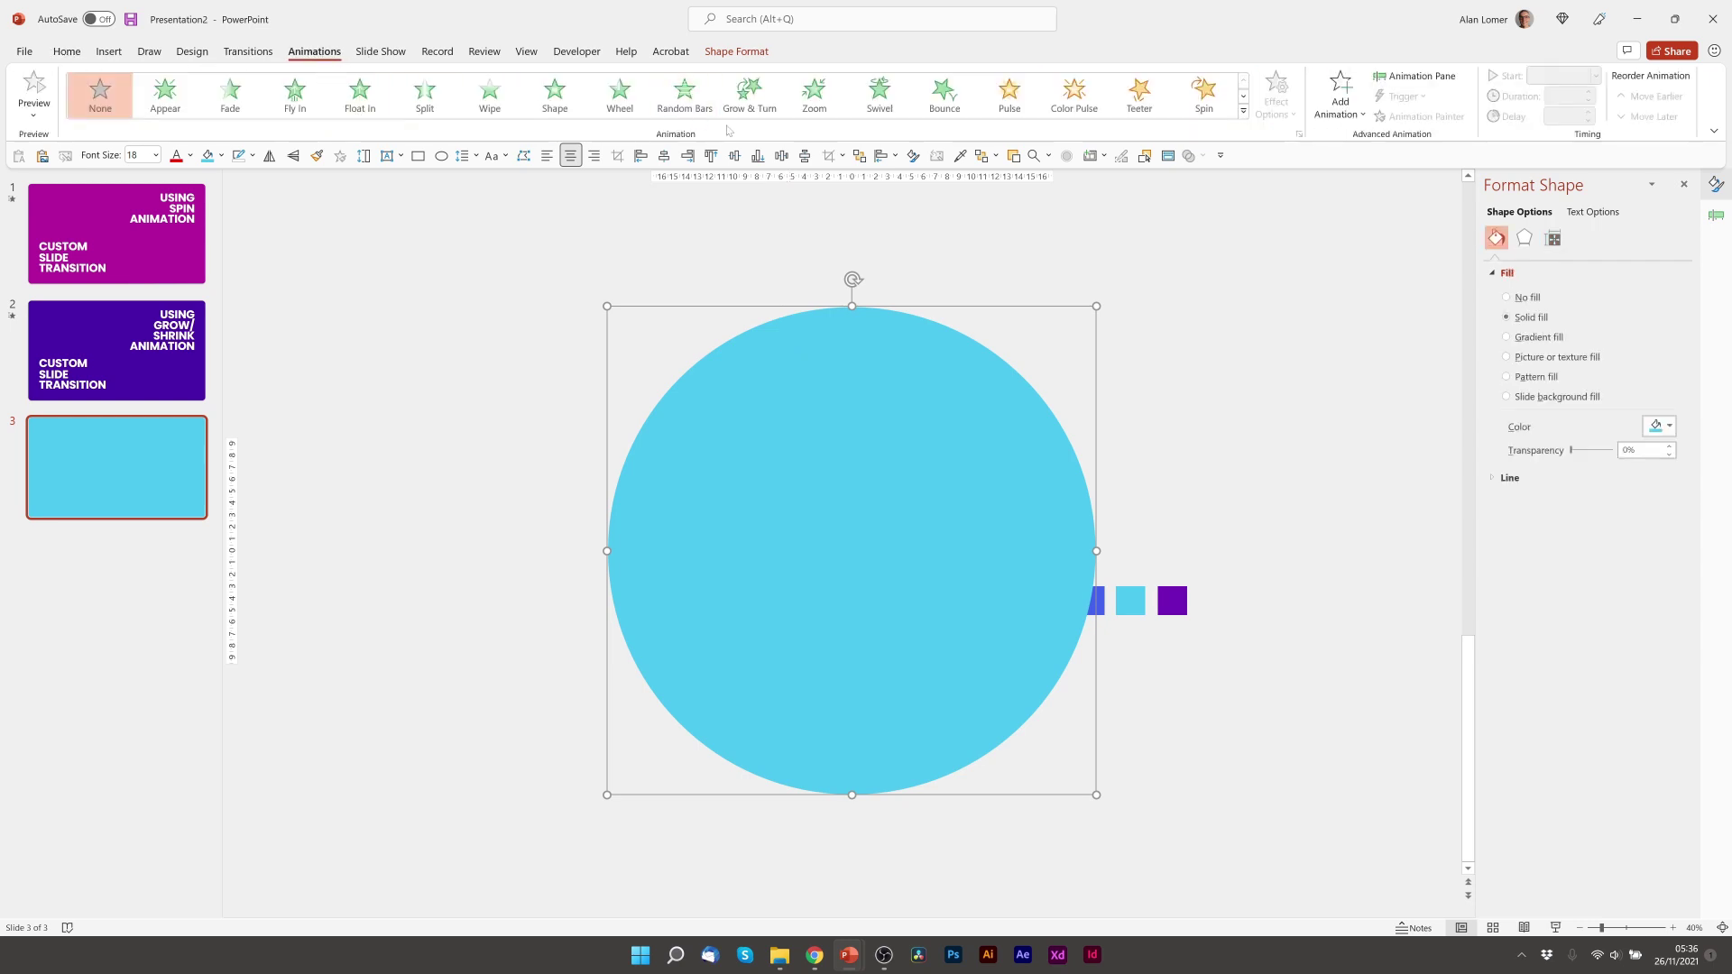
{"action": "left_click", "coordinate": [1332, 106]}
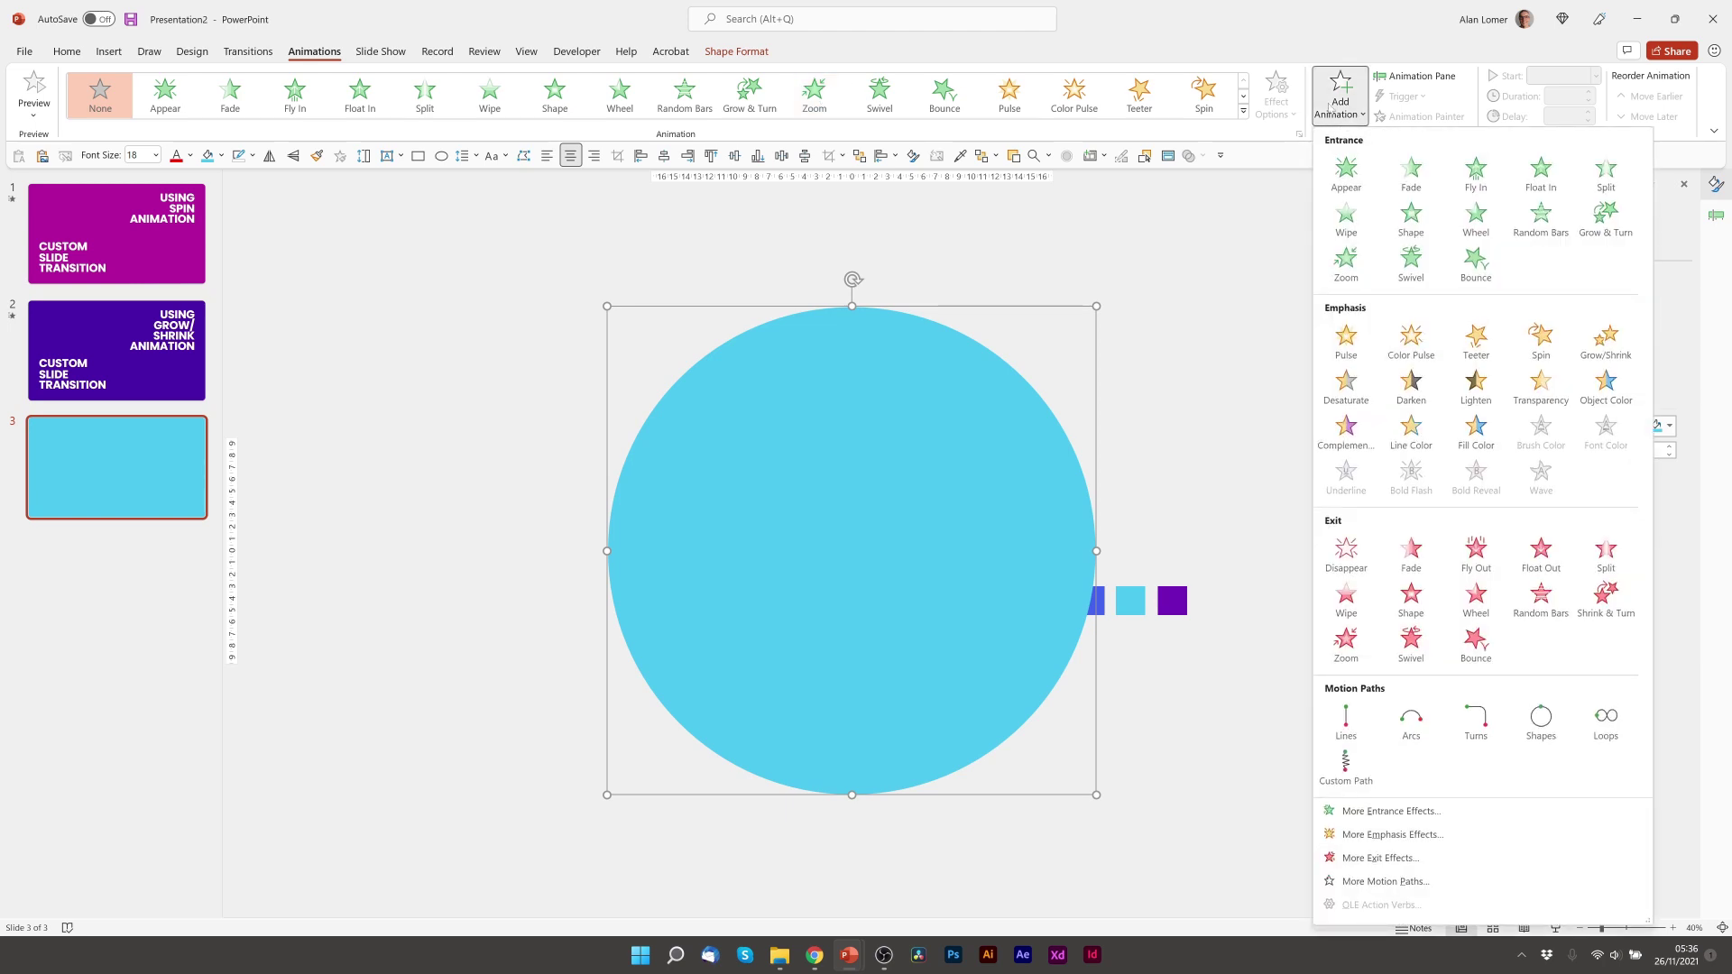
{"action": "left_click", "coordinate": [1349, 258]}
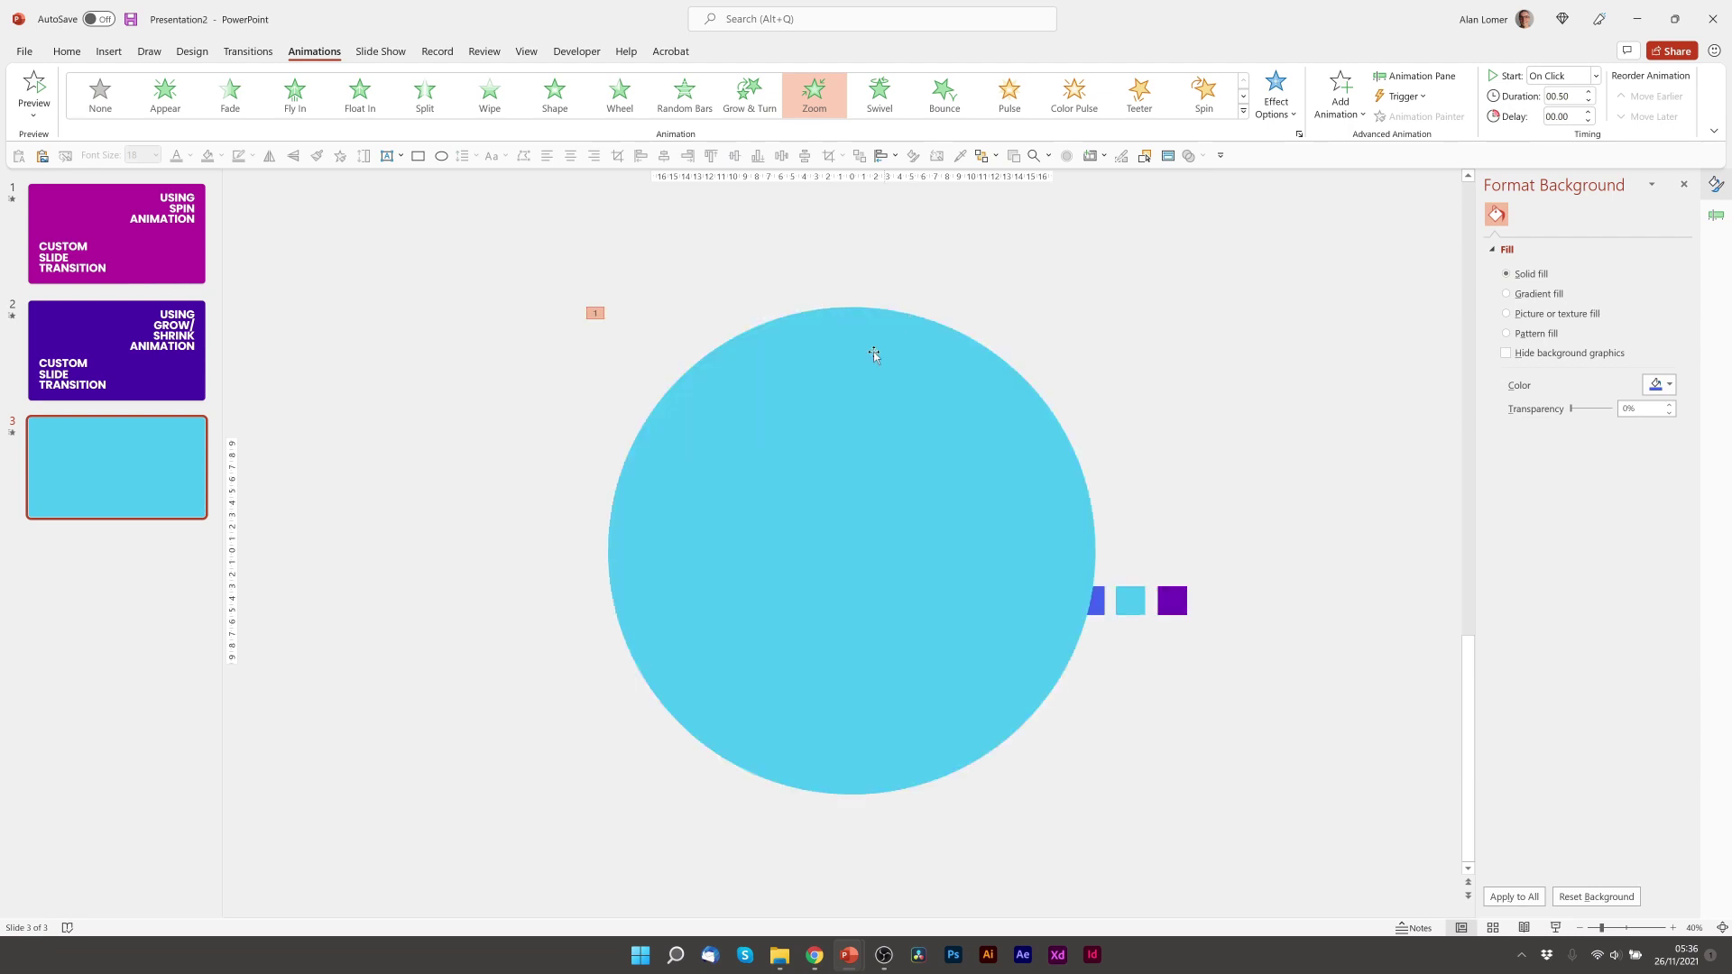
Duplicate the circle, recolour the copy with the purple swatch, and align it over the original
{"action": "left_click", "coordinate": [826, 308]}
{"action": "key", "text": "ctrl+d"}
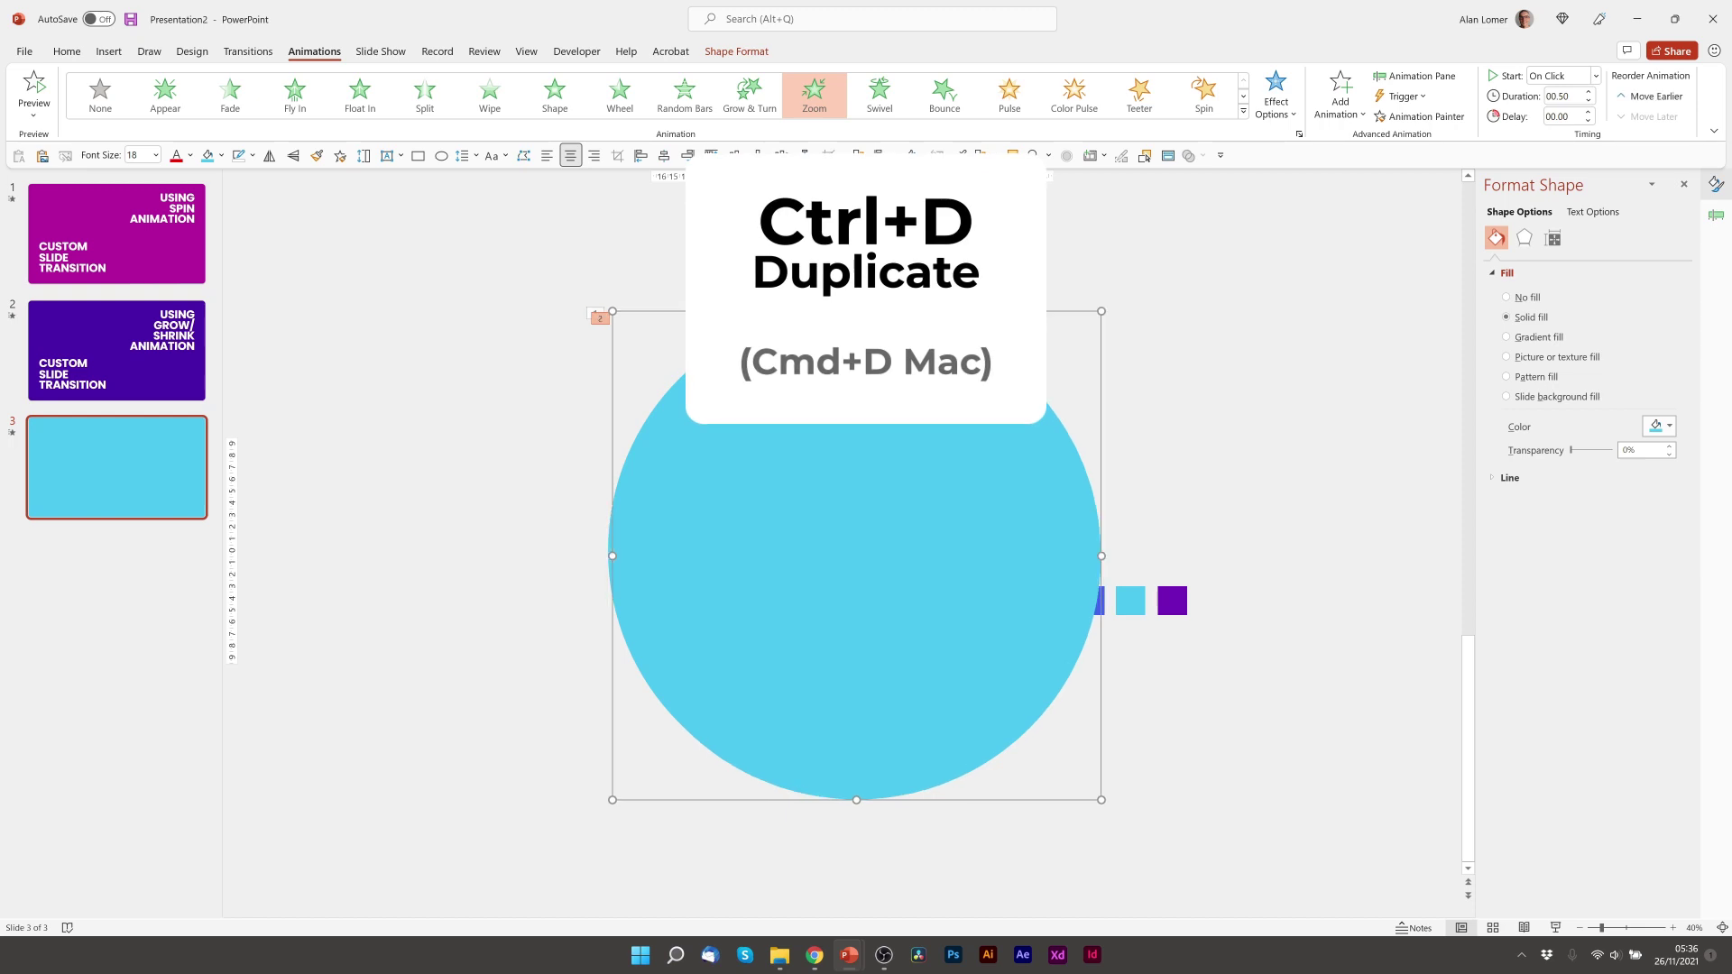
{"action": "left_click", "coordinate": [1668, 426]}
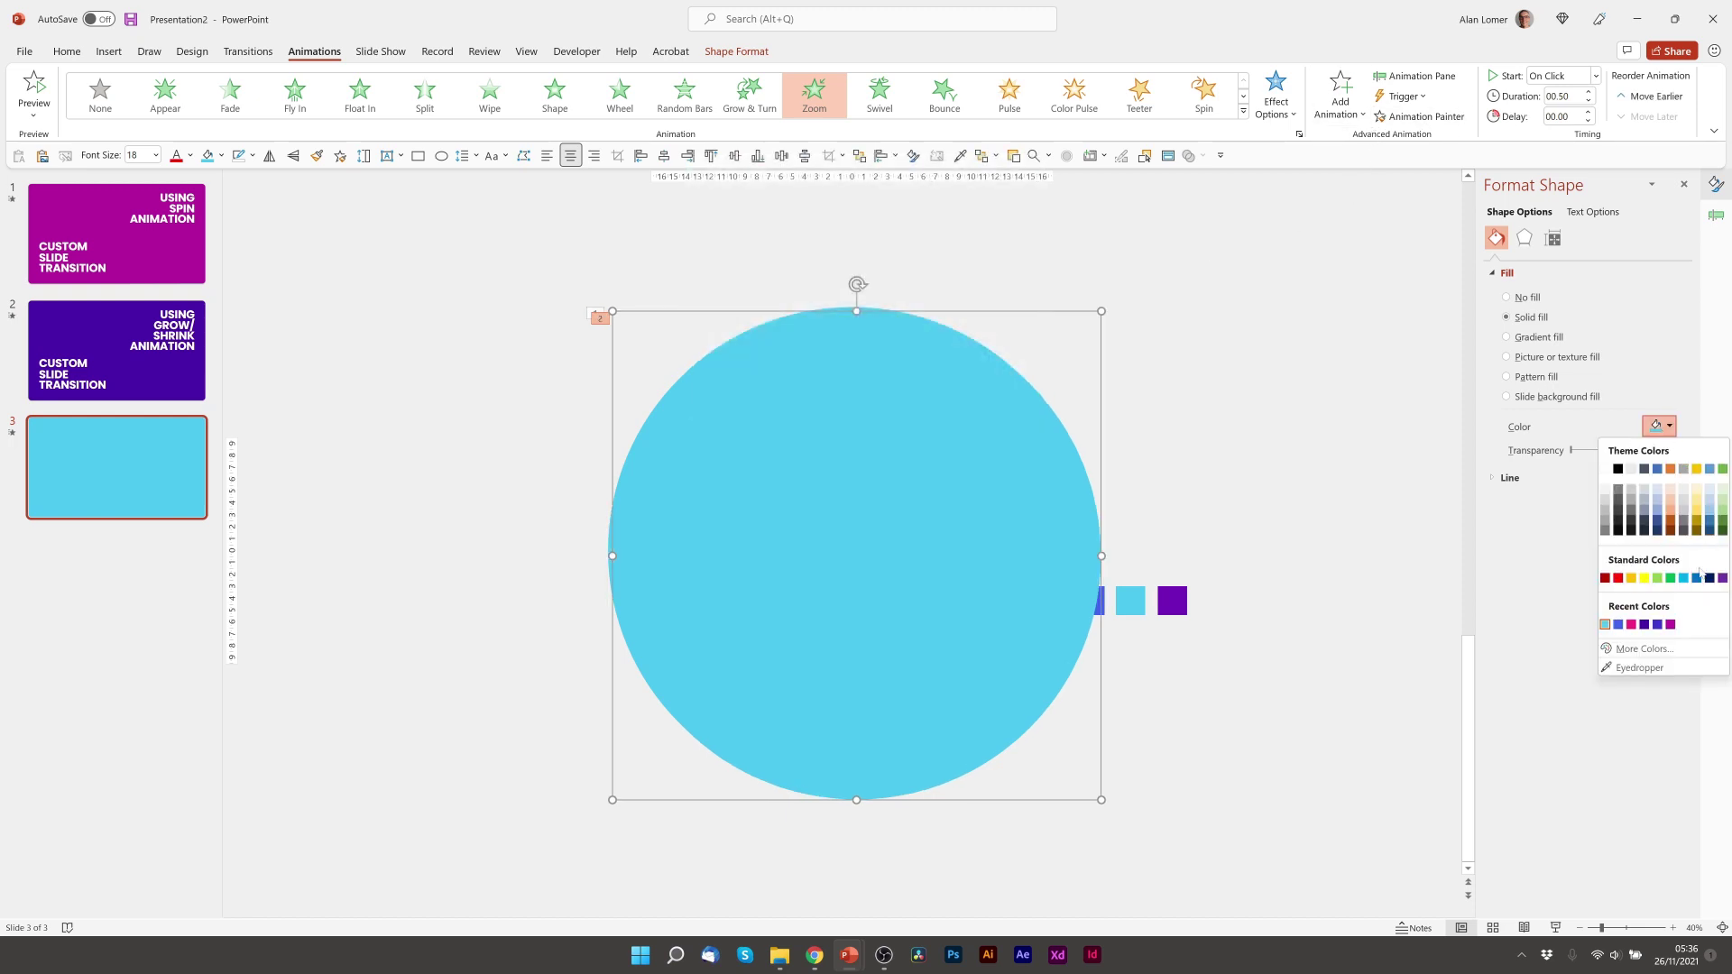
{"action": "left_click", "coordinate": [1640, 668]}
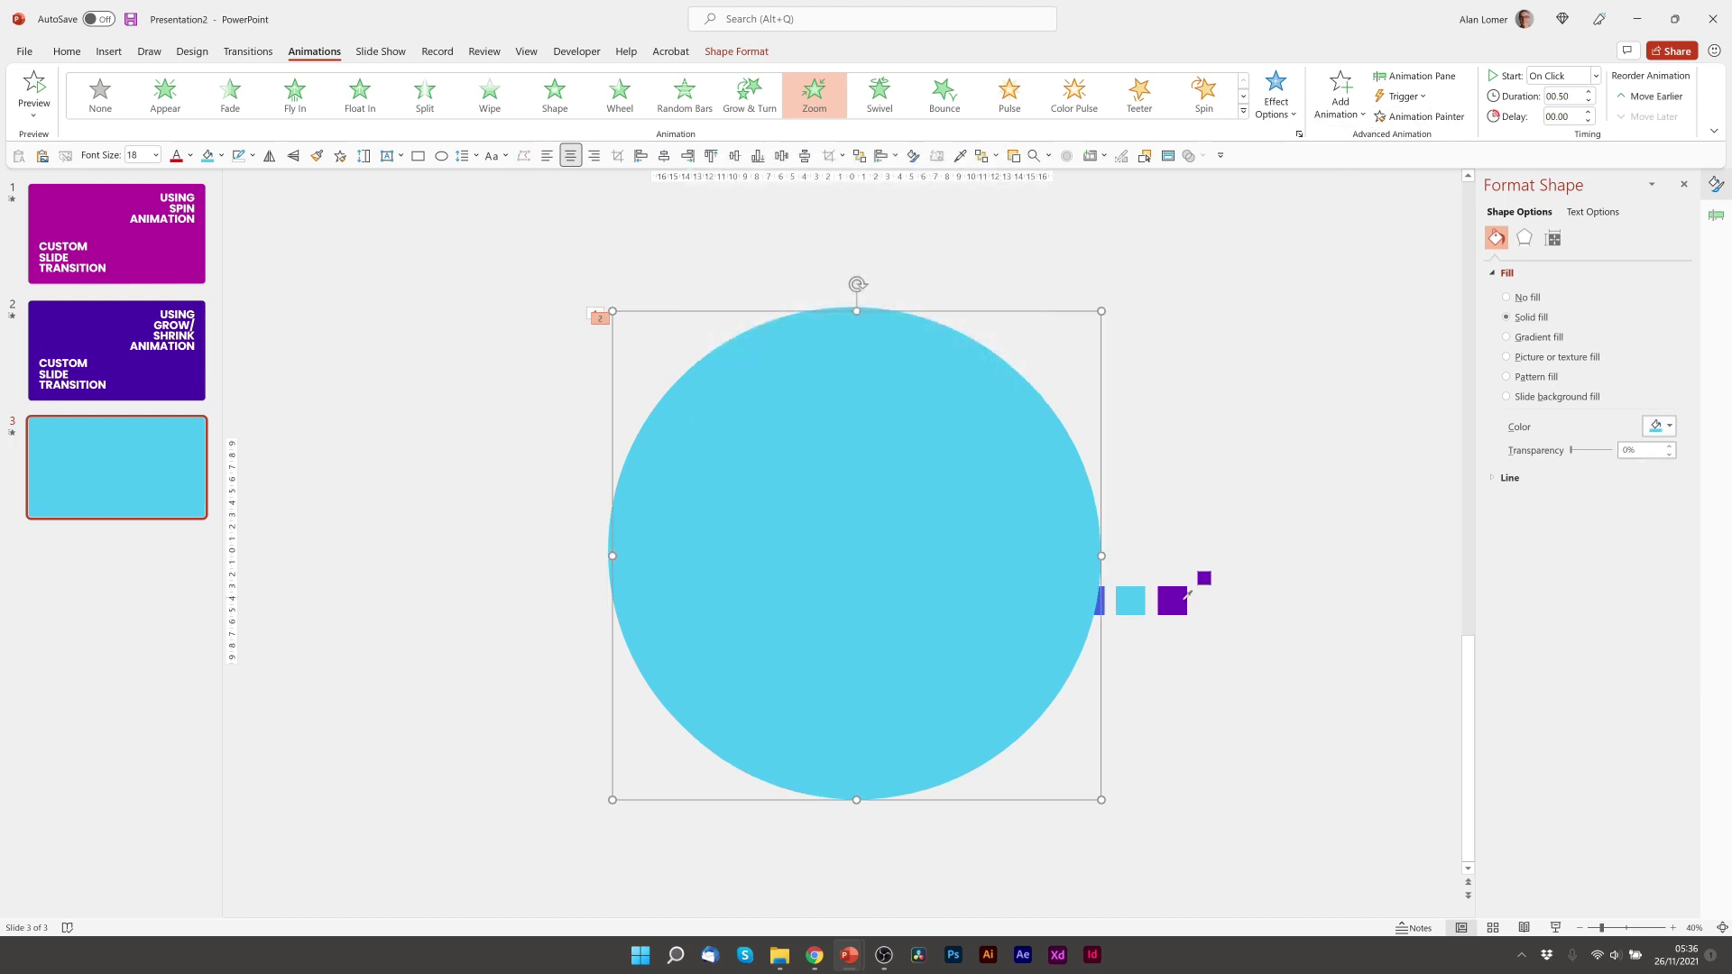
{"action": "left_click", "coordinate": [1186, 598]}
{"action": "left_click", "coordinate": [735, 156]}
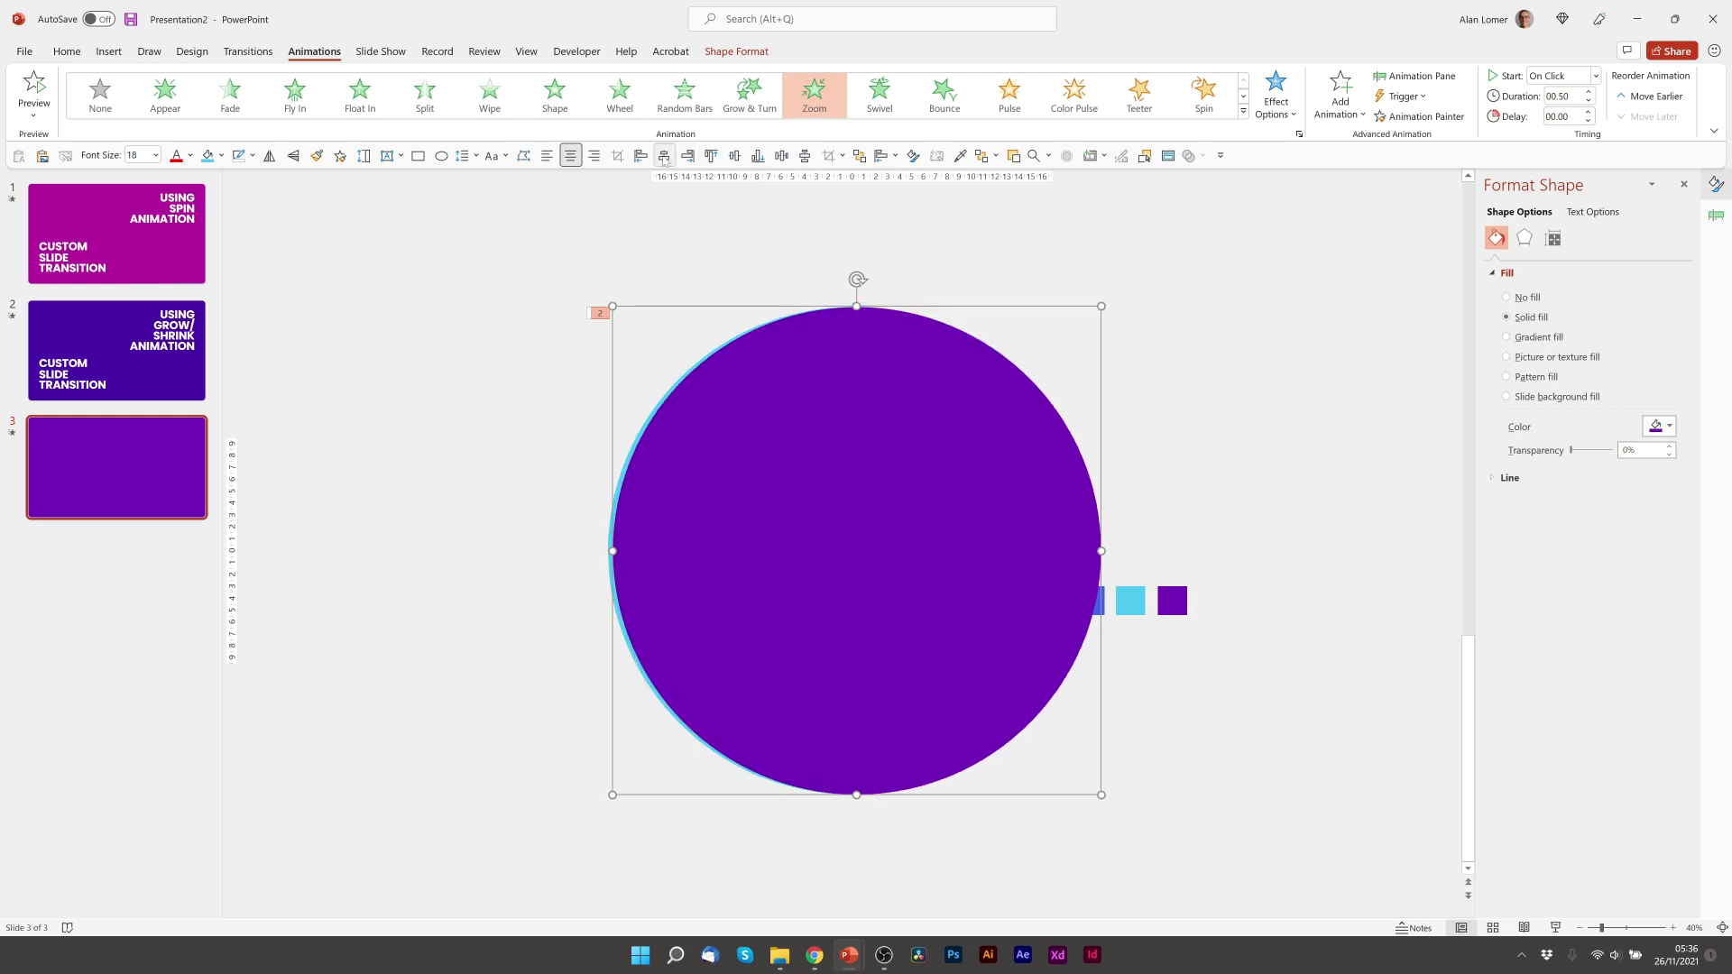
{"action": "left_click", "coordinate": [664, 155]}
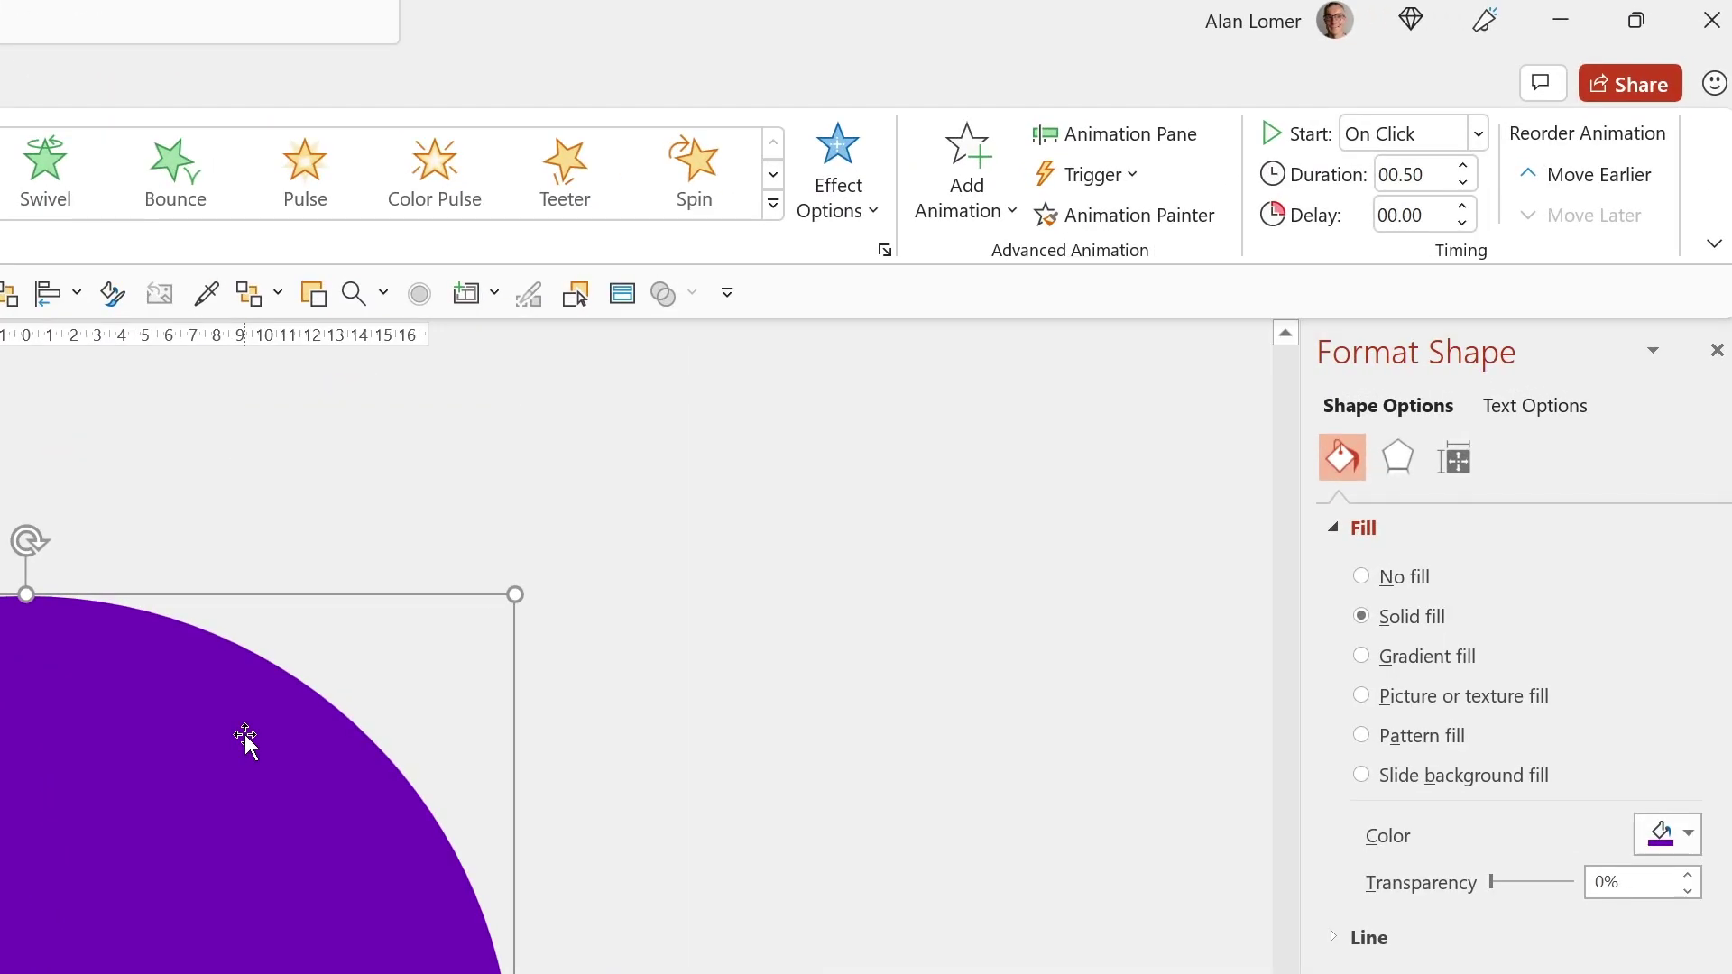
In the Animation Pane, set Oval 6's Zoom to With Previous with a 00.25 delay
{"action": "left_click", "coordinate": [1082, 137]}
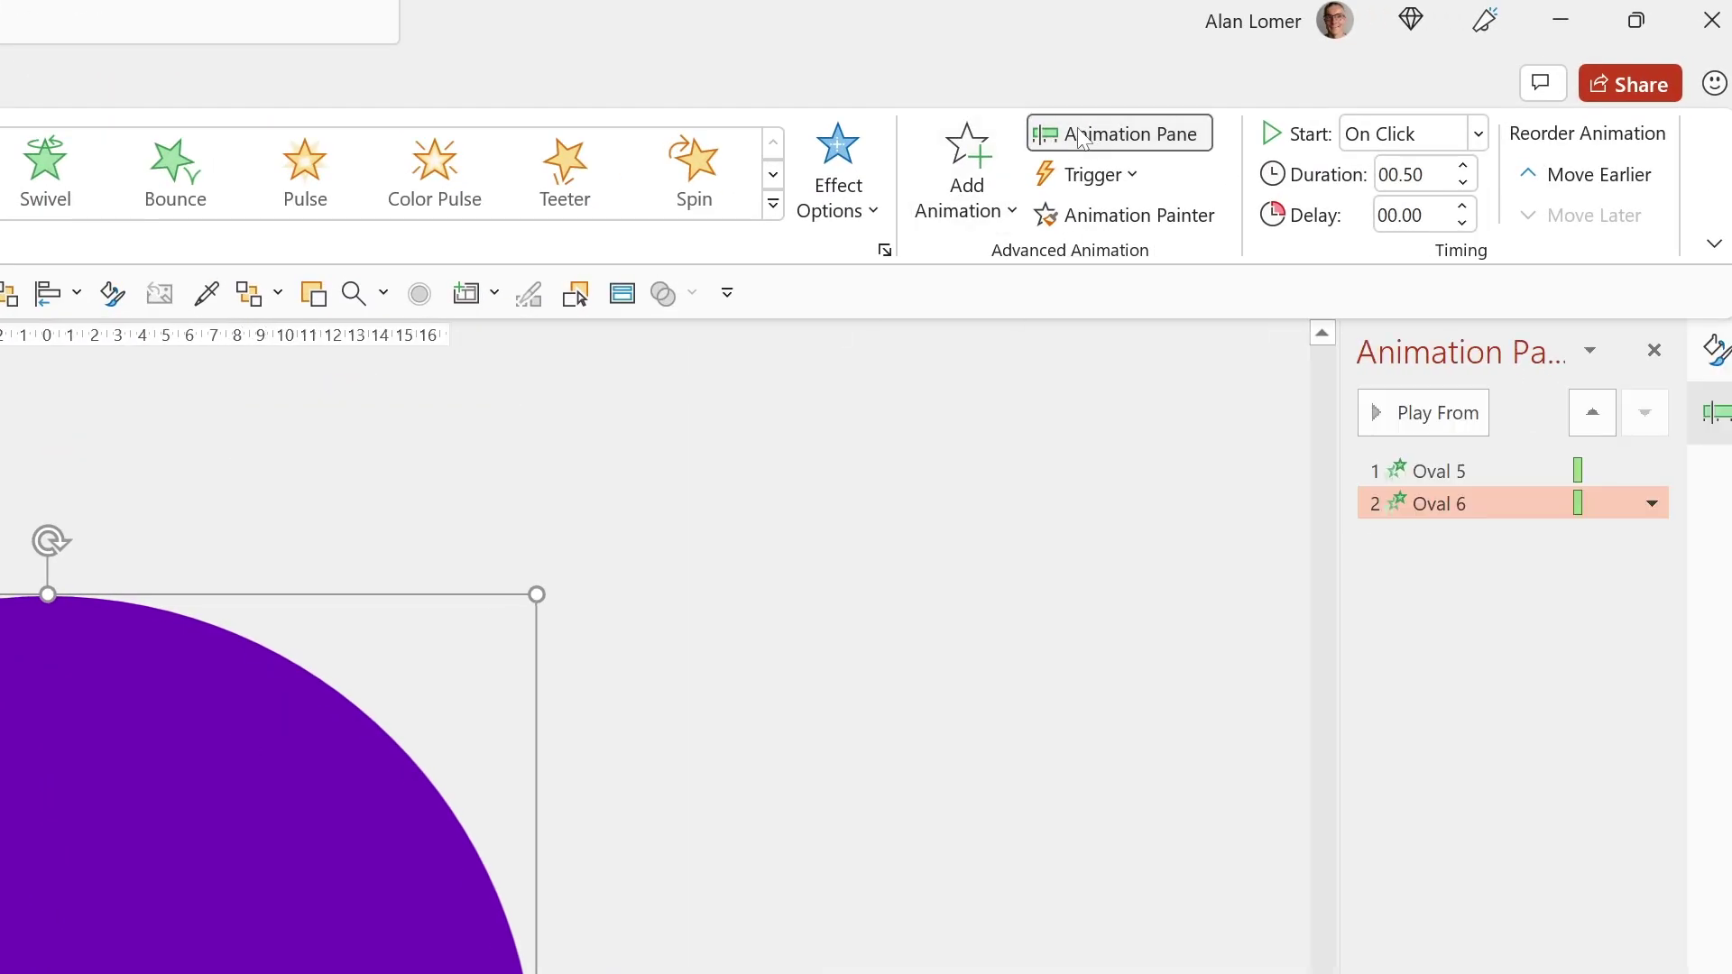
{"action": "left_click", "coordinate": [1478, 133]}
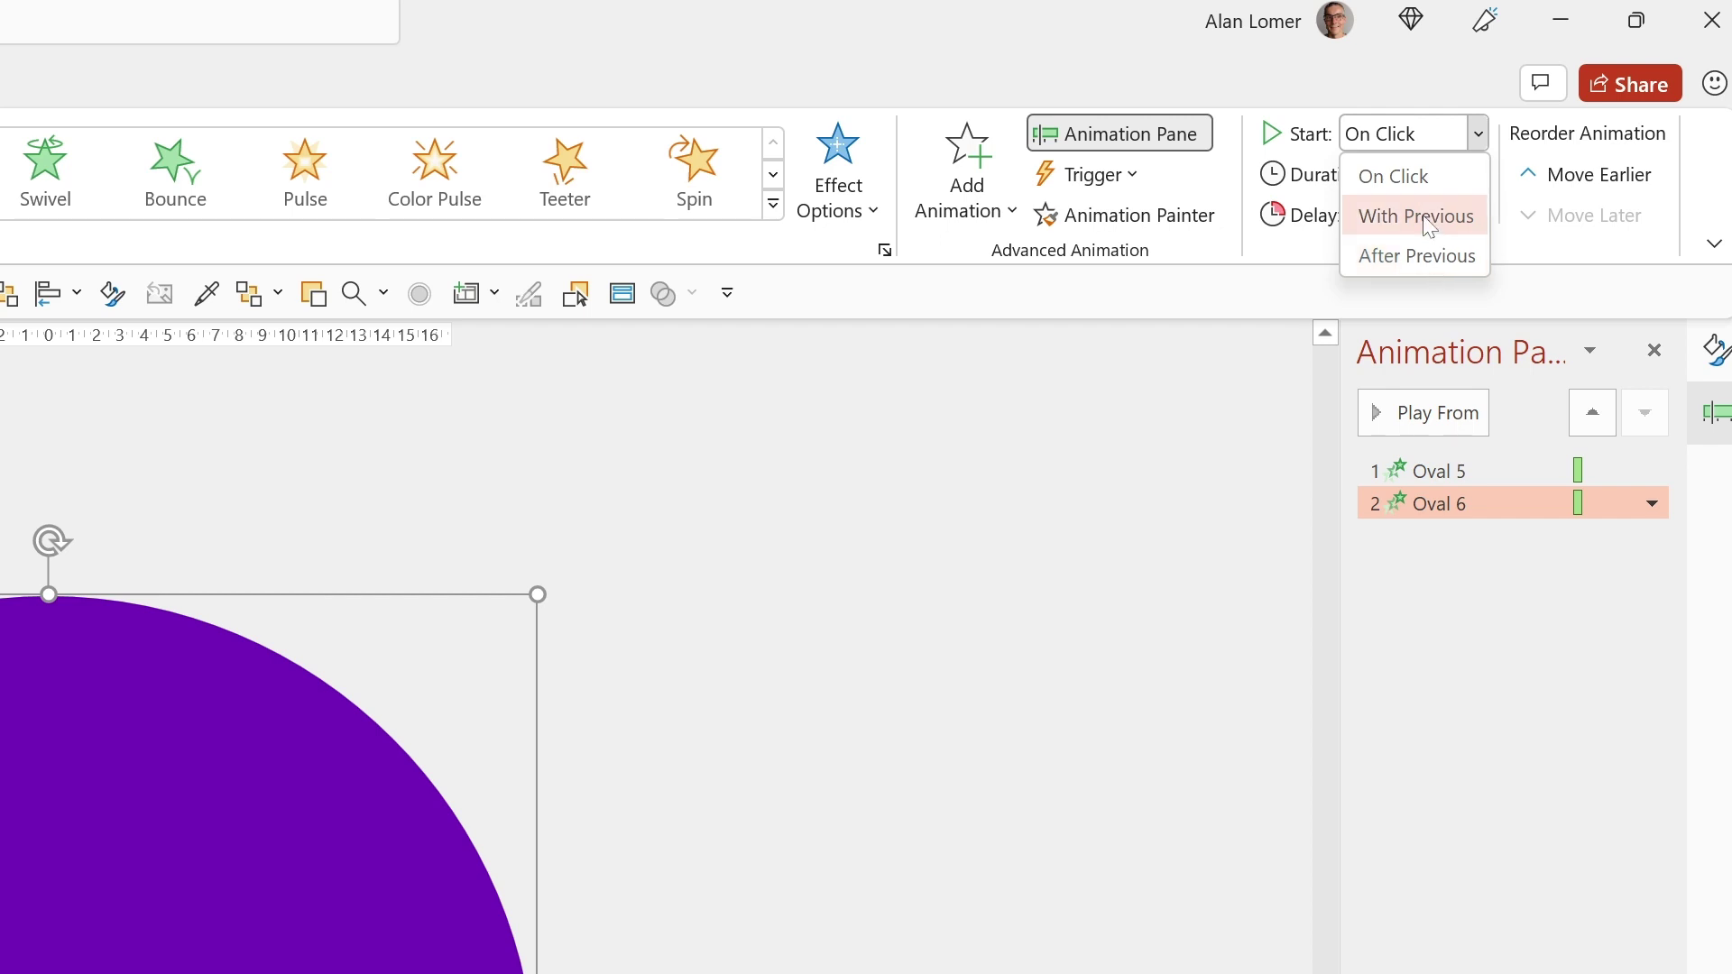
{"action": "left_click", "coordinate": [1430, 225]}
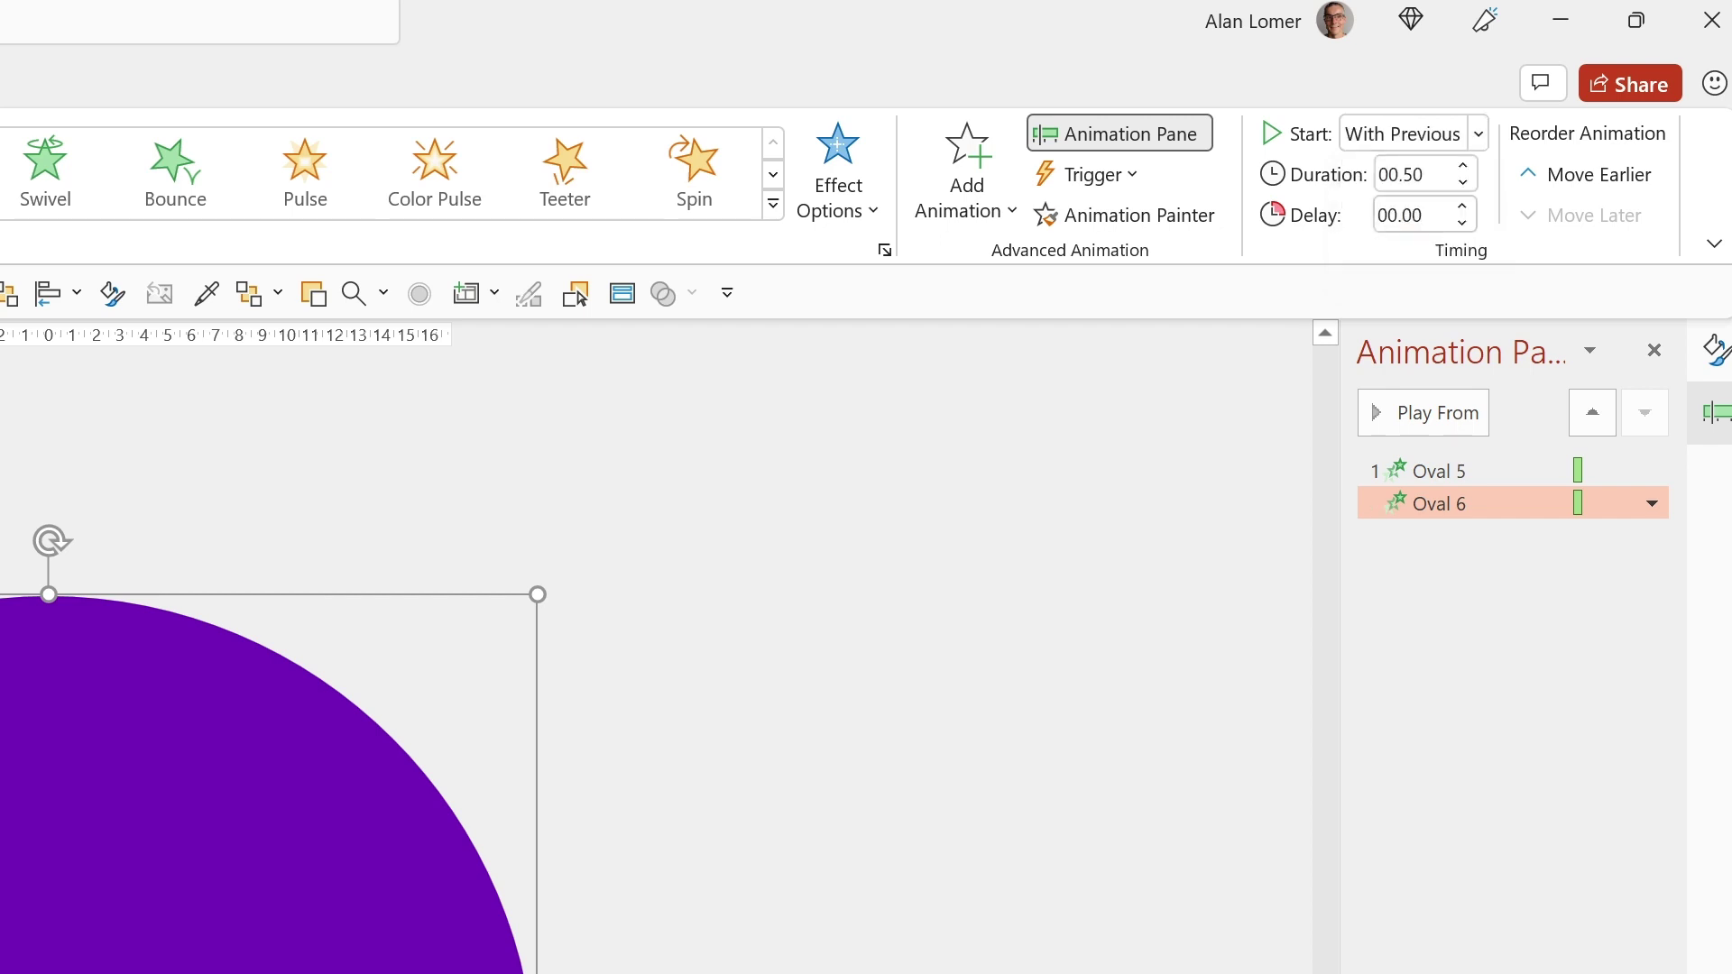
{"action": "left_click", "coordinate": [1463, 207]}
{"action": "left_click", "coordinate": [771, 794]}
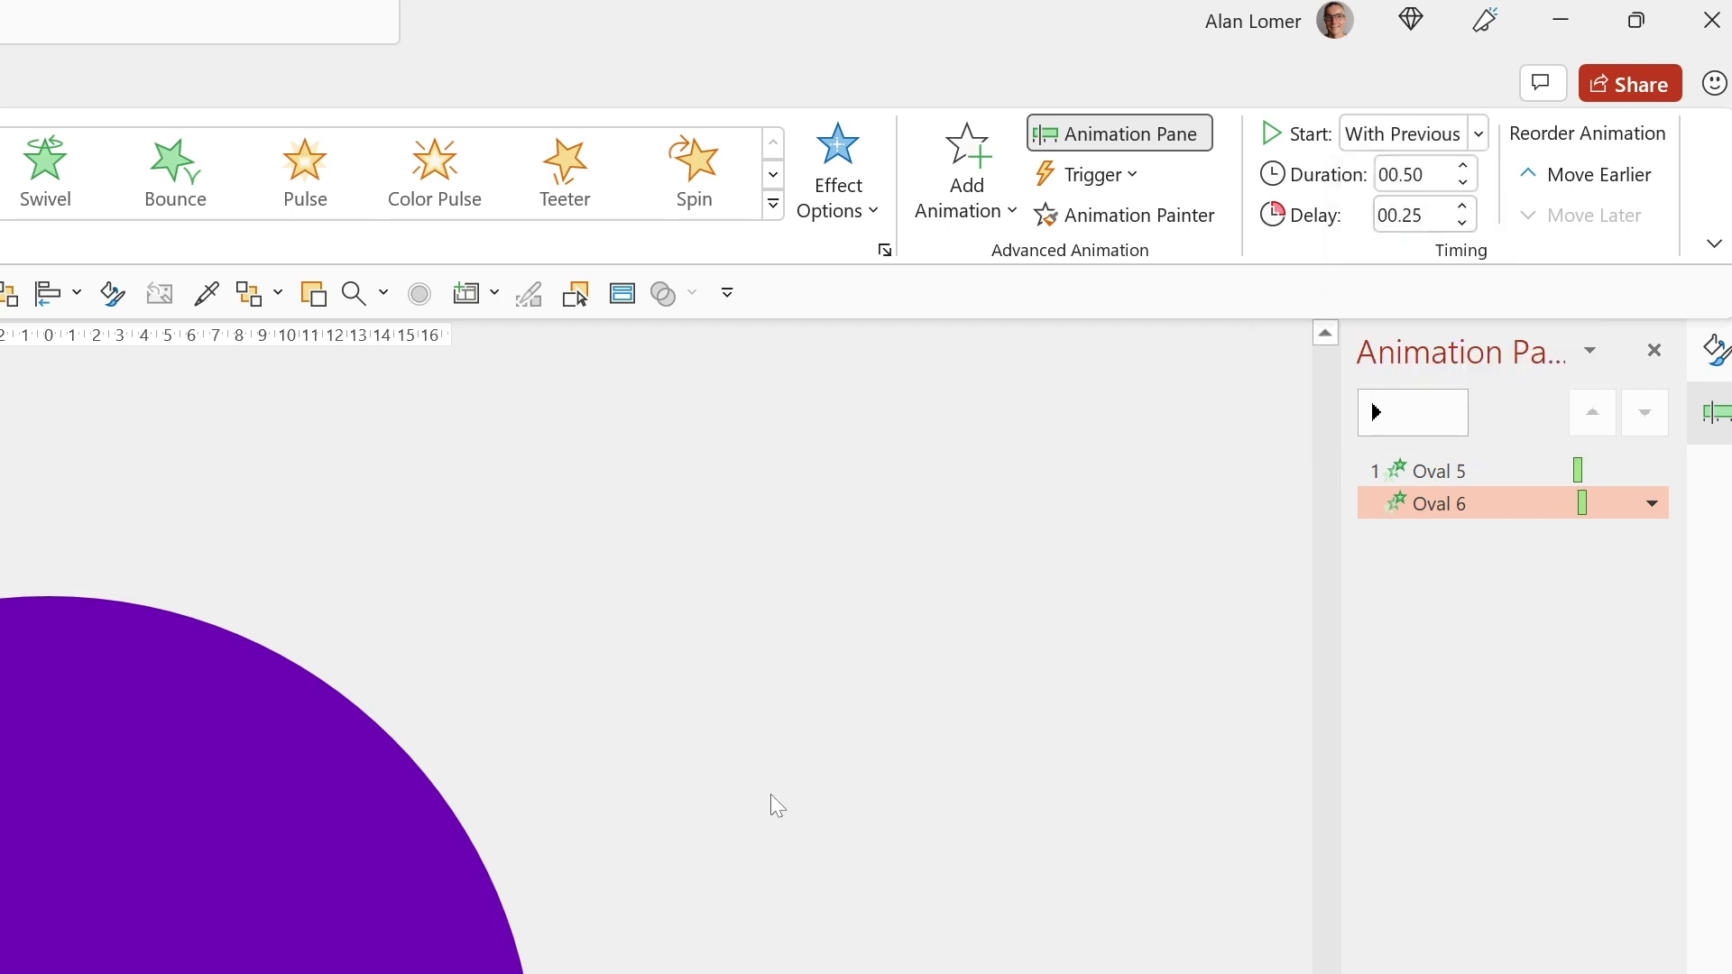